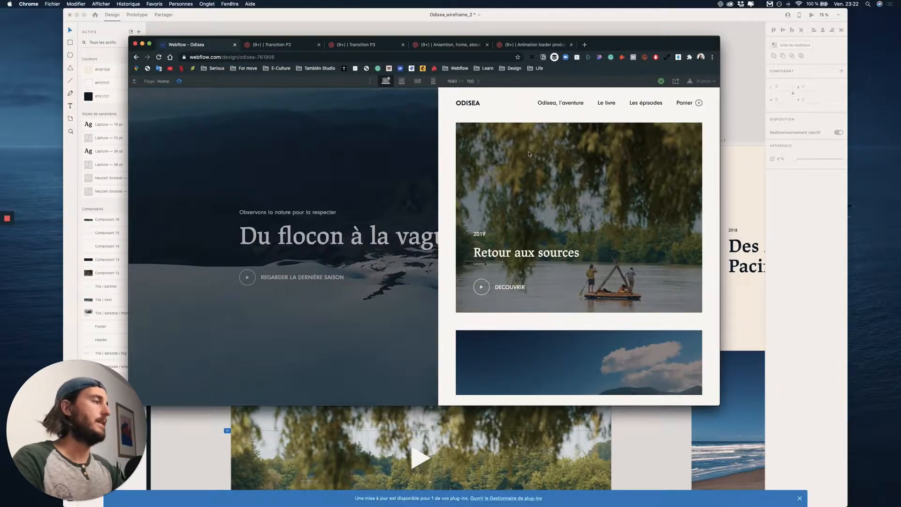
Leave the preview, open the Carousel symbol for editing and select the card-episode-carousel item of the episode list.
{"action": "left_click", "coordinate": [179, 82]}
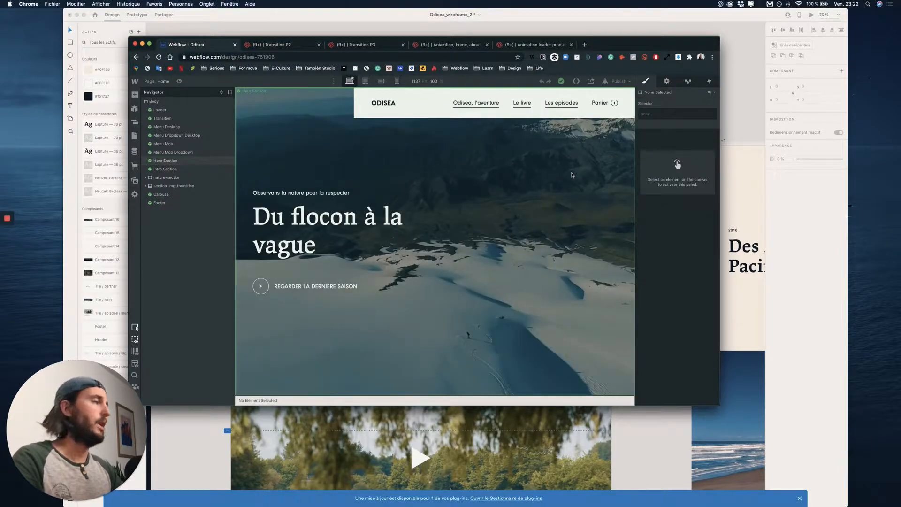
{"action": "scroll", "coordinate": [347, 236], "scroll_direction": "down", "scroll_amount": 10}
{"action": "scroll", "coordinate": [347, 237], "scroll_direction": "up", "scroll_amount": 3}
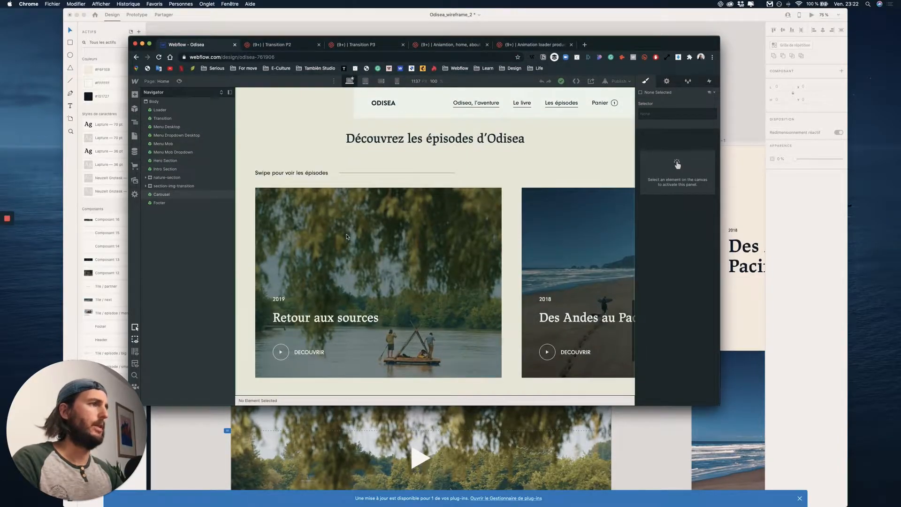
{"action": "left_click", "coordinate": [348, 236]}
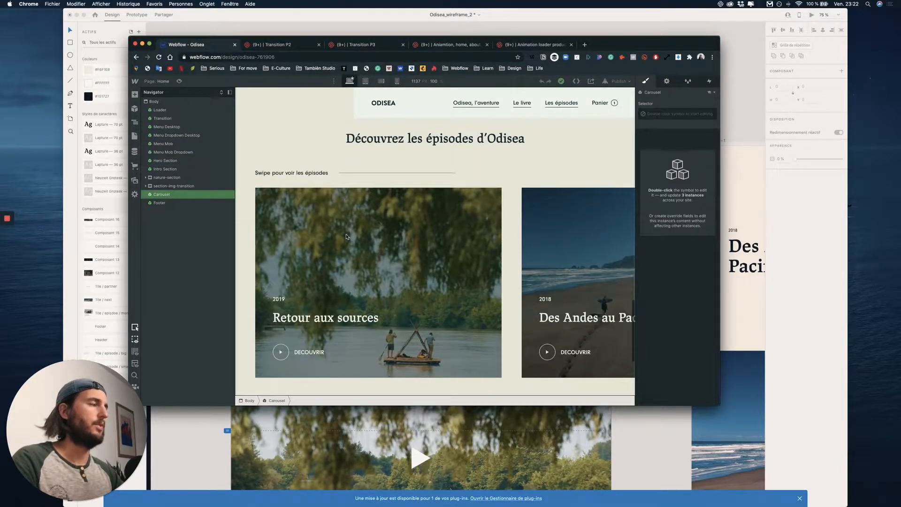
{"action": "left_click", "coordinate": [341, 310]}
{"action": "left_click", "coordinate": [351, 289]}
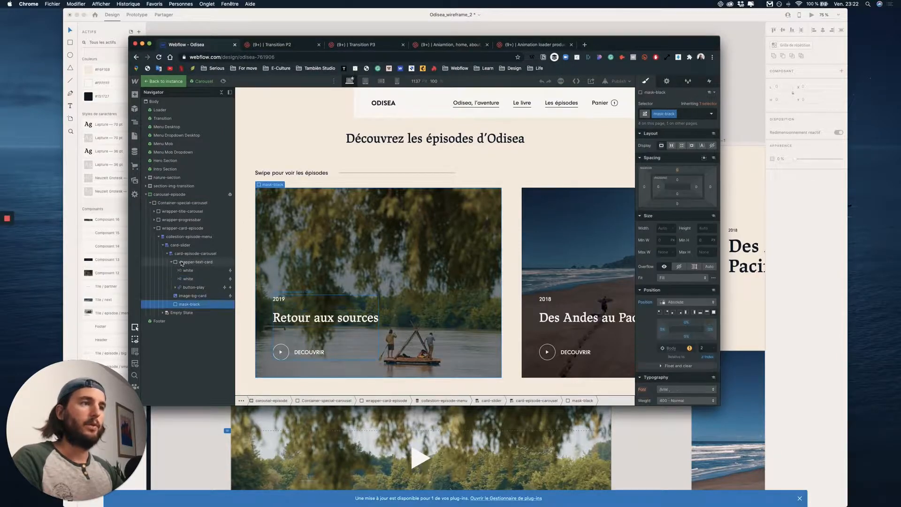
{"action": "left_click", "coordinate": [205, 264]}
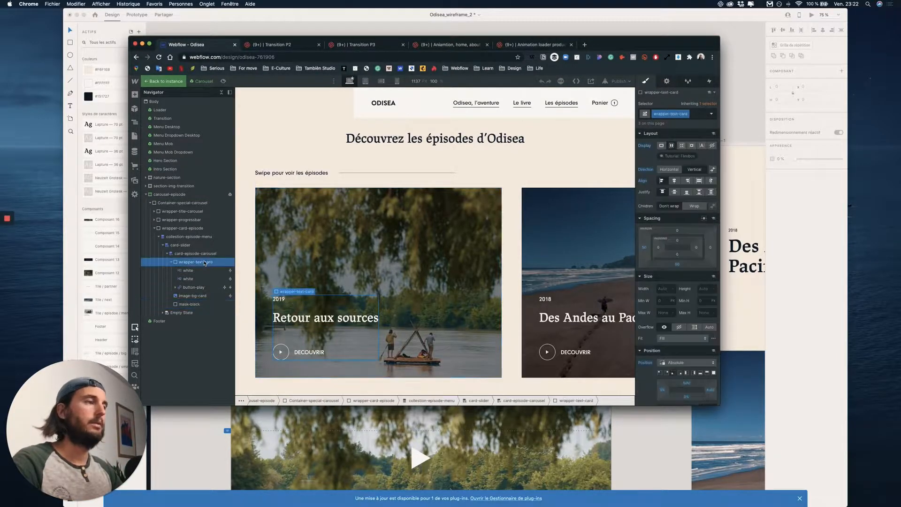
{"action": "left_click", "coordinate": [200, 254]}
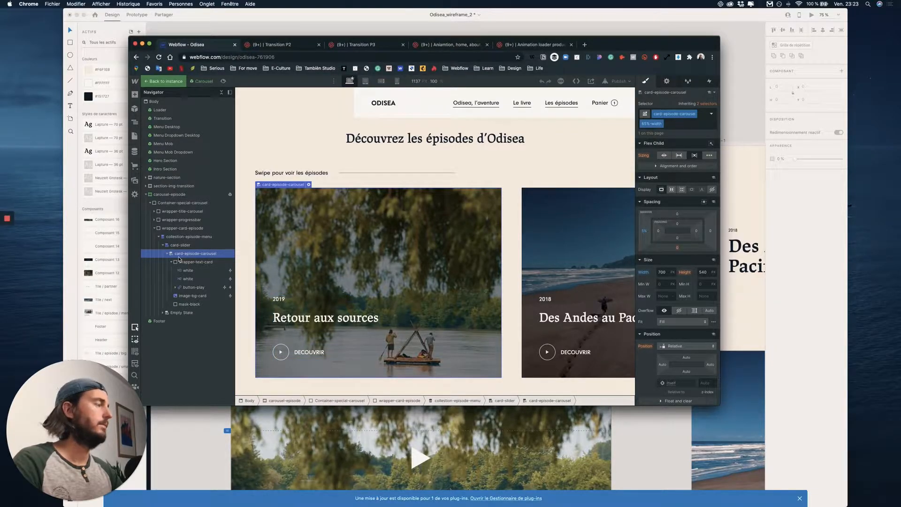
Add a div block above the button-play link in wrapper-text-card and move the play circle and DECOUVRIR text into it, circle first.
{"action": "left_click", "coordinate": [194, 286]}
{"action": "key", "text": "a"}
{"action": "left_click_drag", "start_coordinate": [159, 260], "coordinate": [202, 290]}
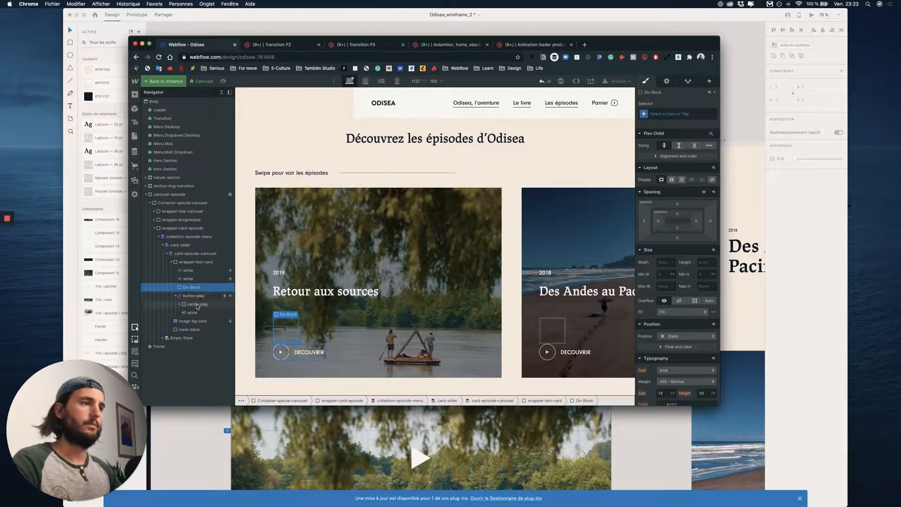
{"action": "mouse_move", "coordinate": [197, 304]}
{"action": "left_mouse_down"}
{"action": "mouse_move", "coordinate": [195, 288]}
{"action": "mouse_move", "coordinate": [196, 313]}
{"action": "mouse_move", "coordinate": [196, 293]}
{"action": "left_mouse_up"}
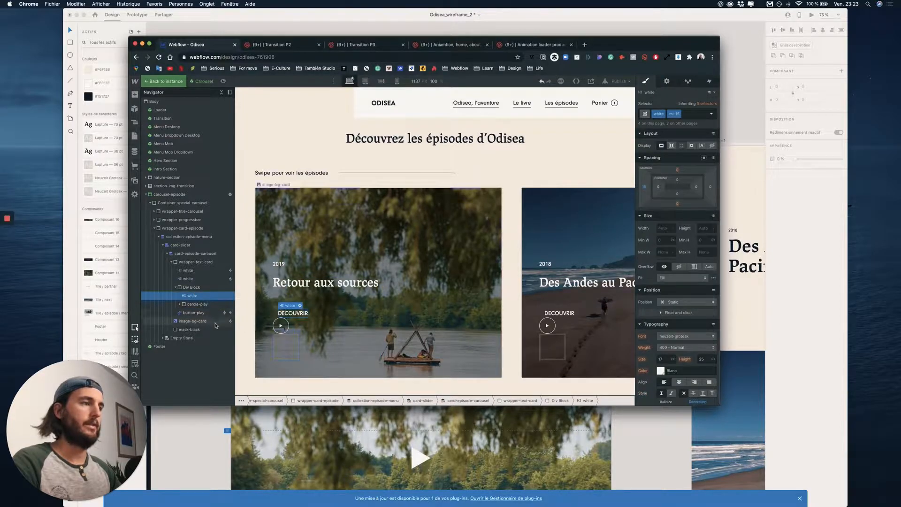
{"action": "left_click_drag", "start_coordinate": [191, 301], "coordinate": [190, 293]}
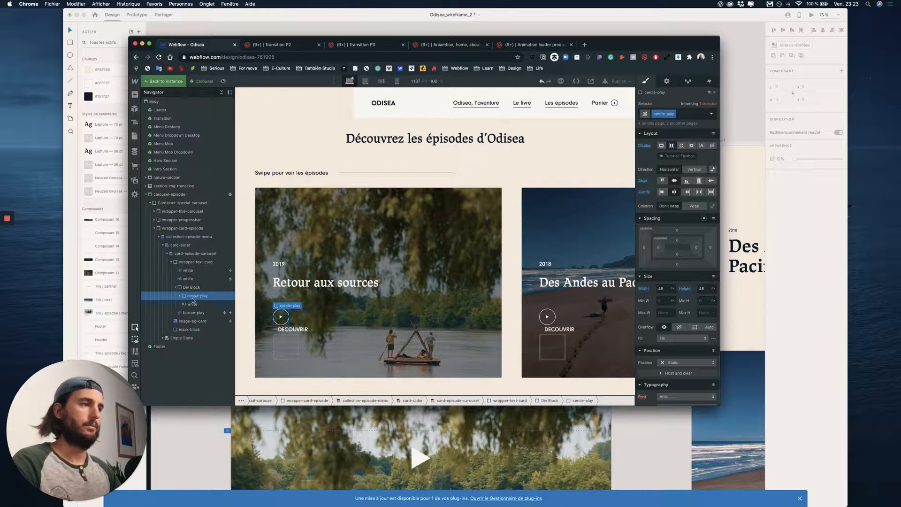
Apply the button-play class to the new div block and check the cards in preview.
{"action": "left_click", "coordinate": [196, 289]}
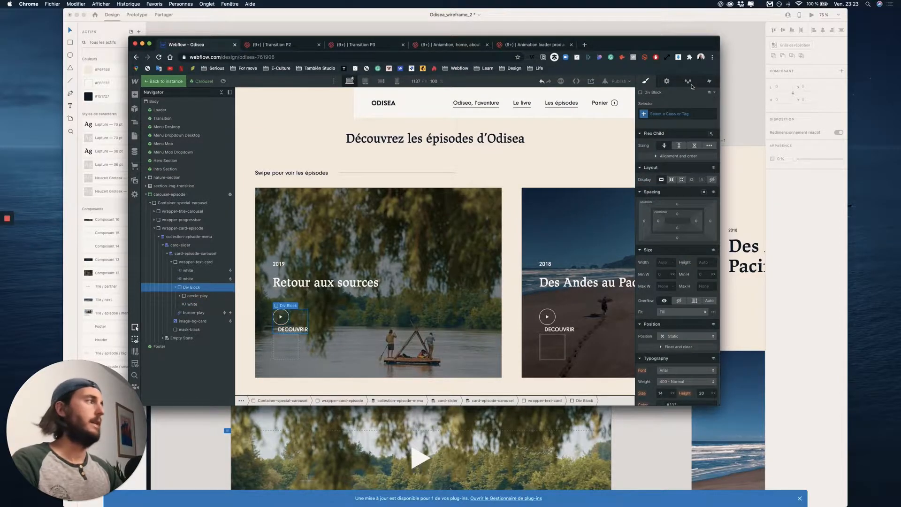
{"action": "left_click", "coordinate": [672, 111]}
{"action": "type", "text": "button-play"}
{"action": "key", "text": "Return"}
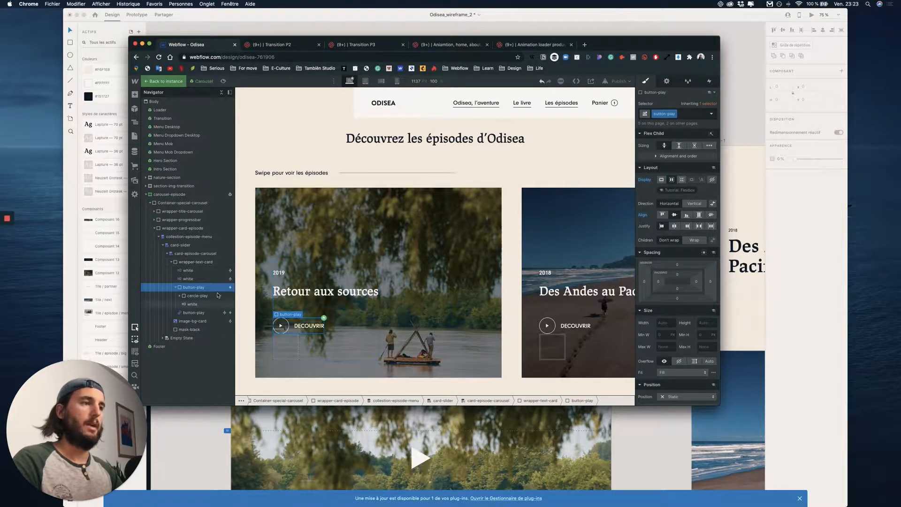
{"action": "left_click", "coordinate": [223, 81]}
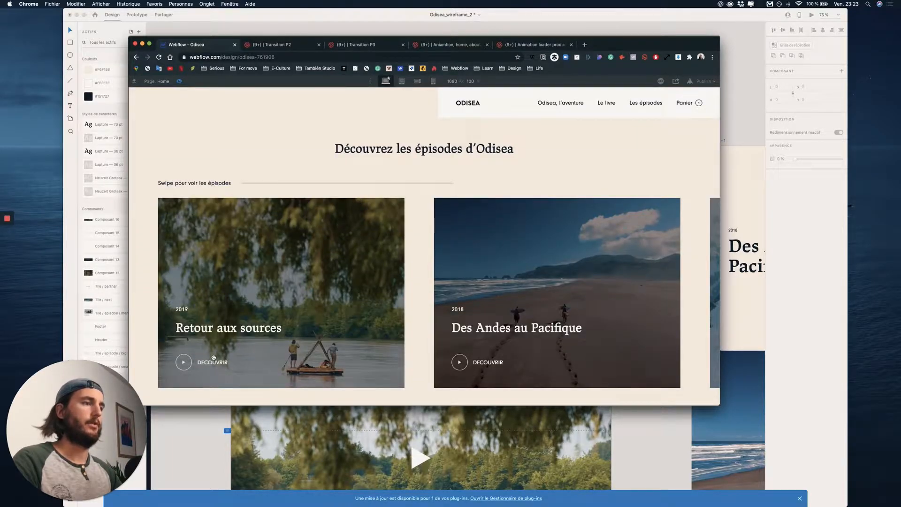
{"action": "left_click", "coordinate": [178, 81]}
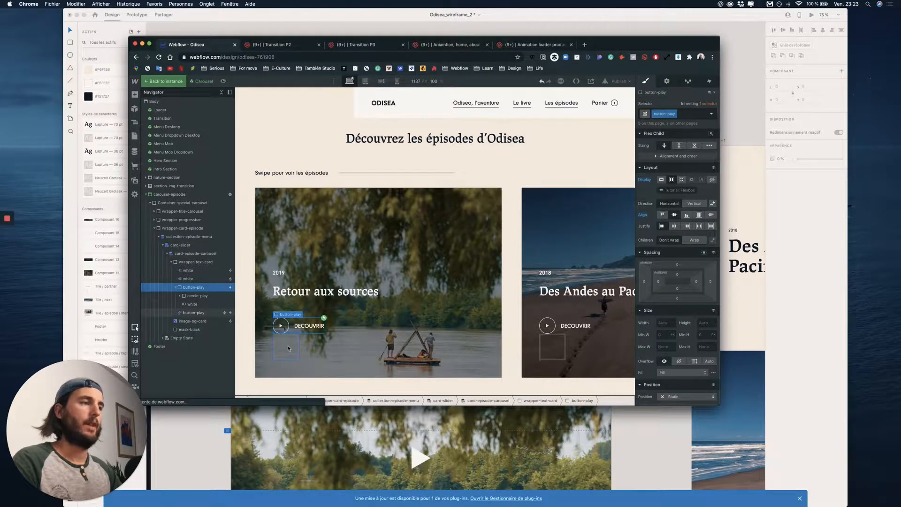
Compare the interactions of the old button-play link and the new div, then delete the emptied link block.
{"action": "left_click", "coordinate": [202, 314]}
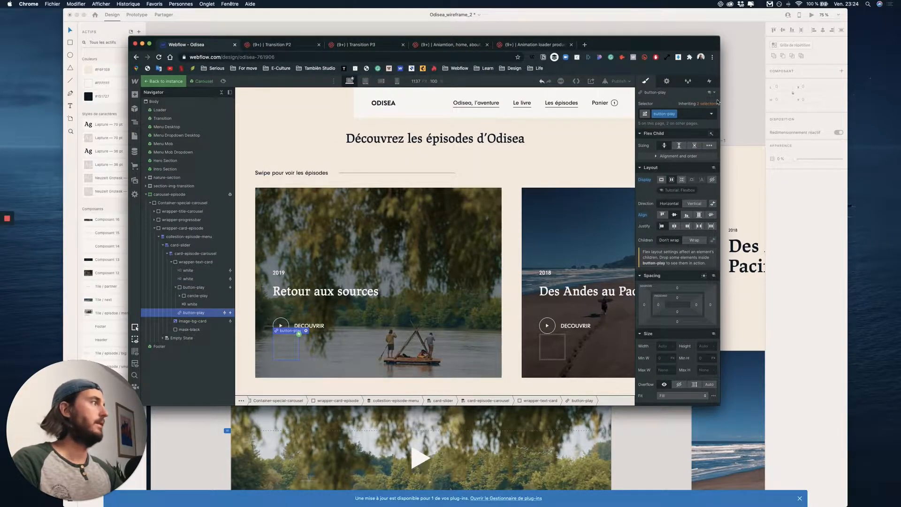
{"action": "left_click", "coordinate": [709, 81]}
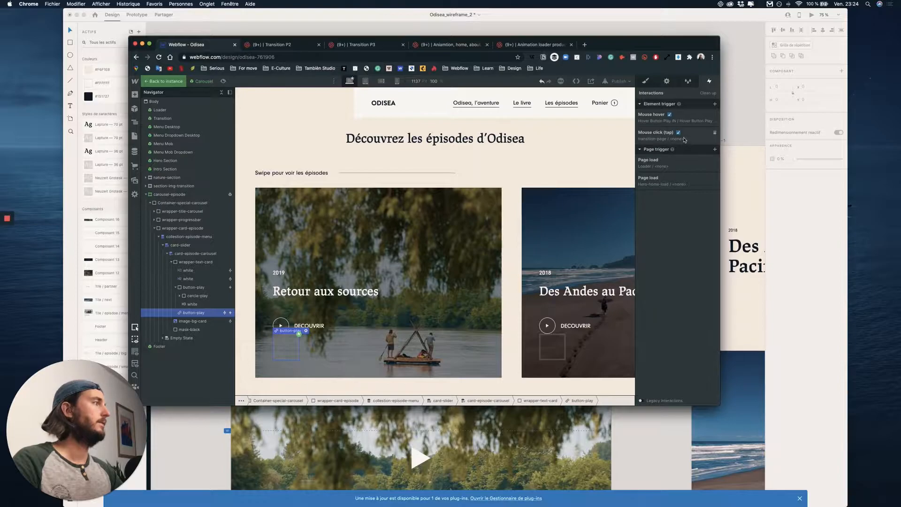
{"action": "left_click", "coordinate": [189, 288]}
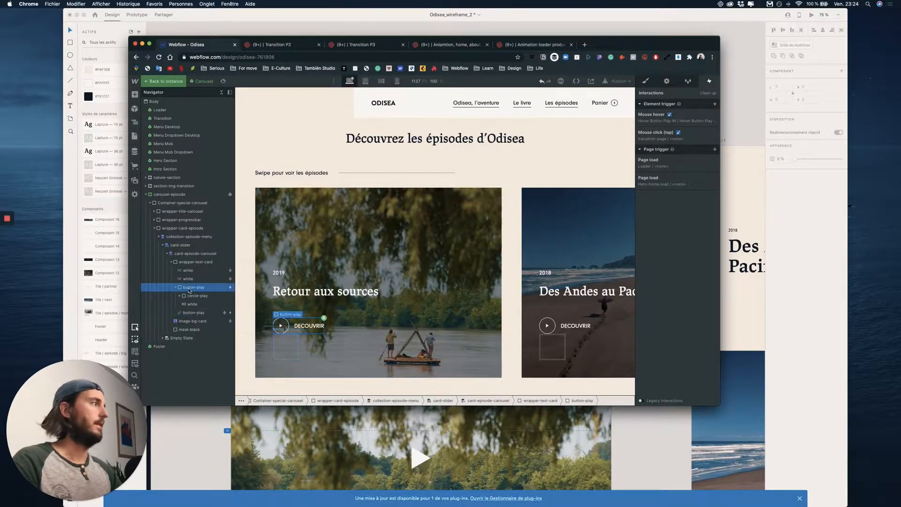
{"action": "left_click", "coordinate": [203, 313]}
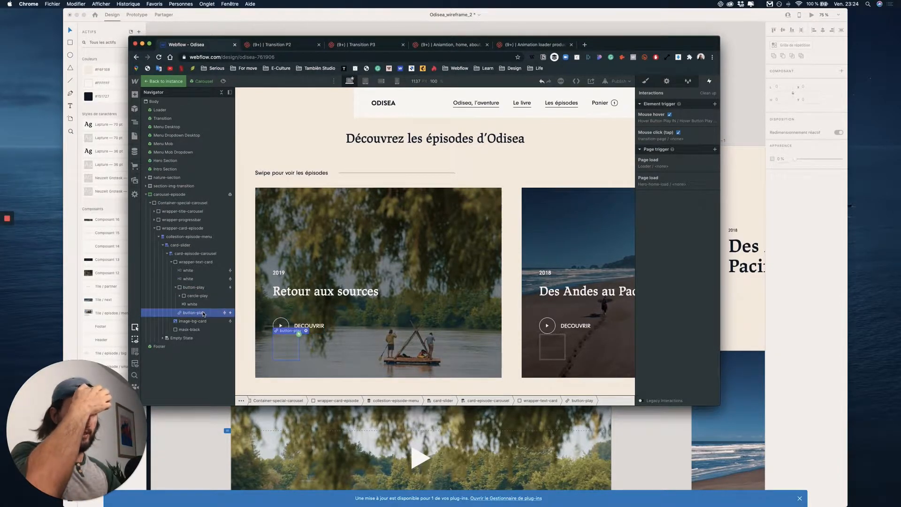
{"action": "key", "text": "Delete"}
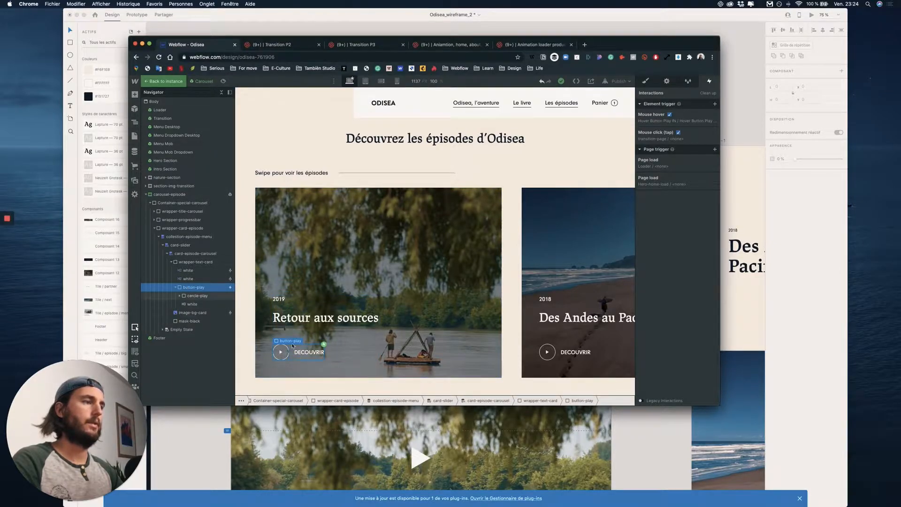
Remove the card-episode-carousel class and its width combo class from the carousel's collection item.
{"action": "left_click", "coordinate": [314, 356]}
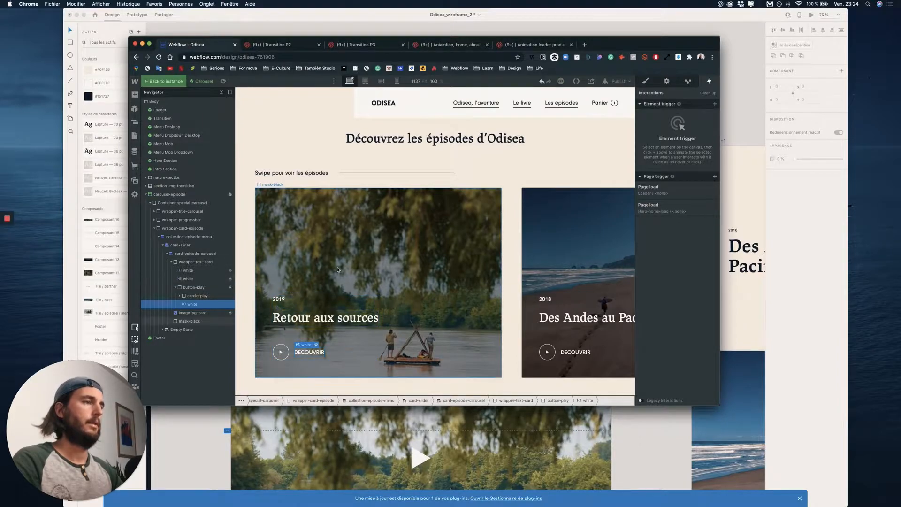
{"action": "left_click", "coordinate": [328, 218]}
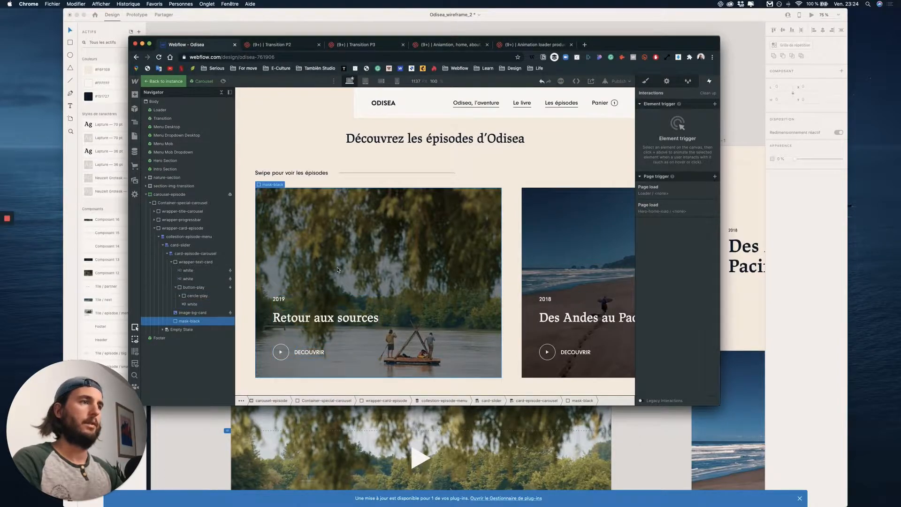
{"action": "left_click", "coordinate": [186, 264]}
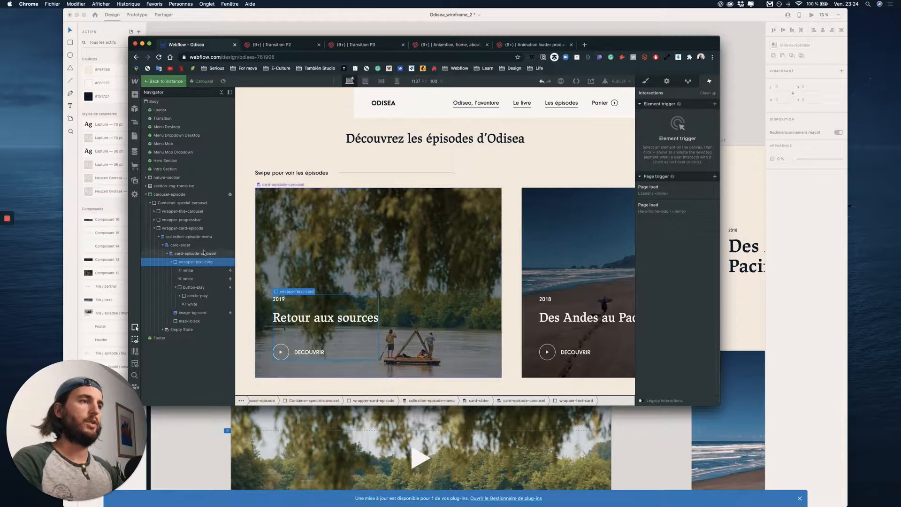
{"action": "left_click", "coordinate": [199, 256]}
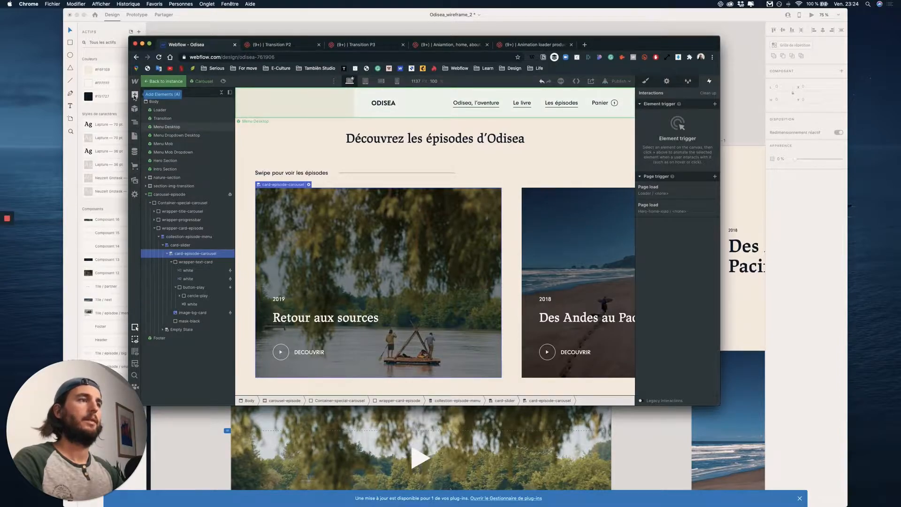
{"action": "left_click", "coordinate": [646, 80]}
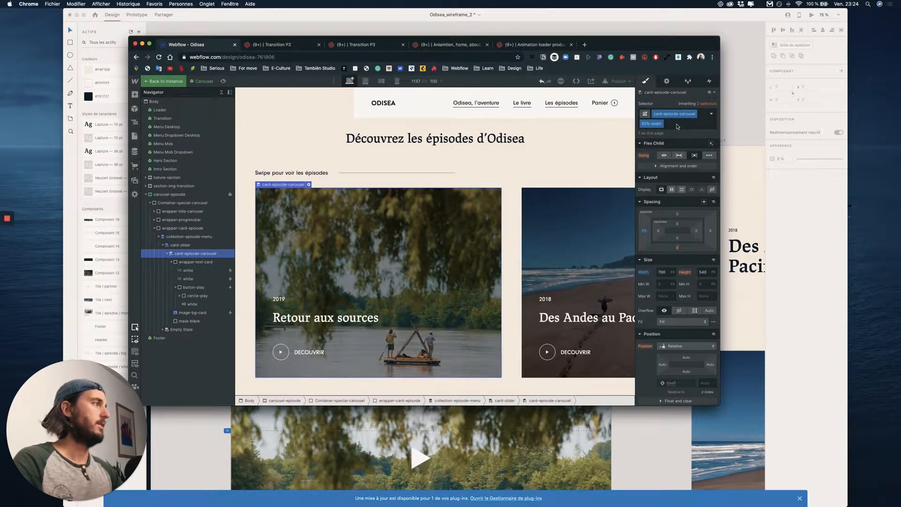
{"action": "left_click", "coordinate": [678, 124]}
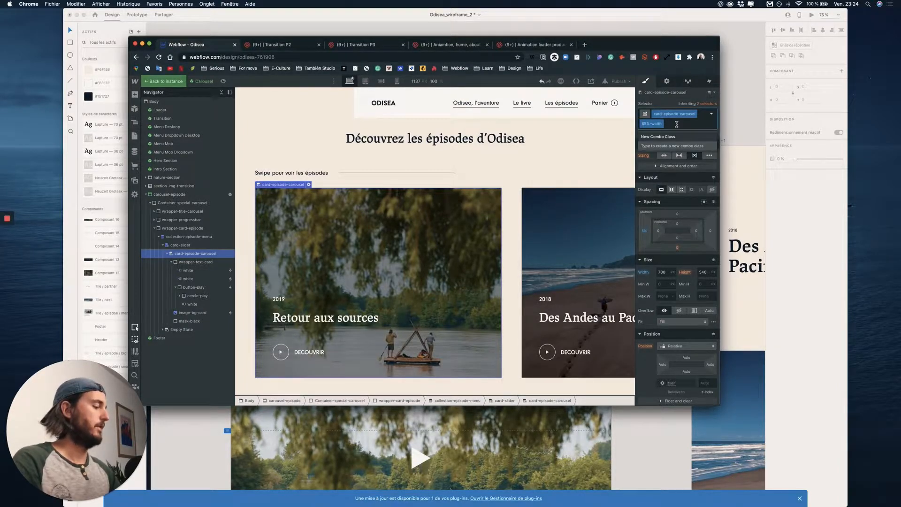
{"action": "key", "text": "BackSpace"}
{"action": "key", "text": "BackSpace"}
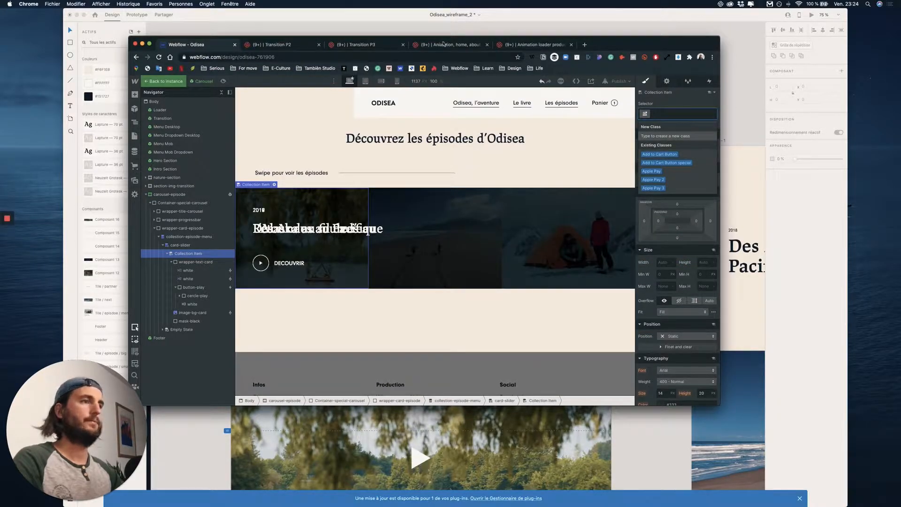
Add a link block inside the collection item and move wrapper-text-card, image-bg-card and mask-black into it.
{"action": "left_click", "coordinate": [135, 94]}
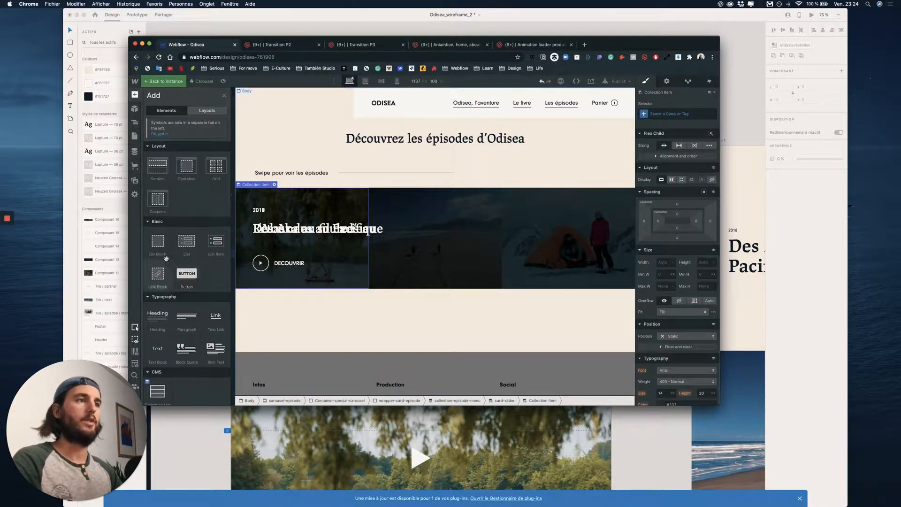
{"action": "left_click_drag", "start_coordinate": [161, 276], "coordinate": [197, 263]}
{"action": "left_click", "coordinate": [173, 271]}
{"action": "mouse_move", "coordinate": [197, 272]}
{"action": "left_mouse_down"}
{"action": "mouse_move", "coordinate": [195, 263]}
{"action": "mouse_move", "coordinate": [196, 288]}
{"action": "left_mouse_up"}
{"action": "left_click", "coordinate": [190, 287]}
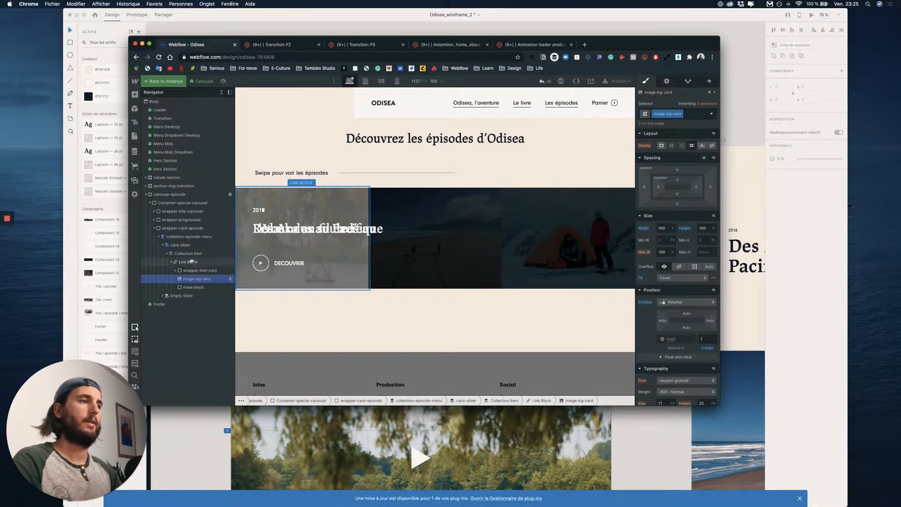
Give the new link block the existing card-episode-carousel class together with its percentage-width combo class.
{"action": "left_click", "coordinate": [188, 262]}
{"action": "left_click", "coordinate": [671, 114]}
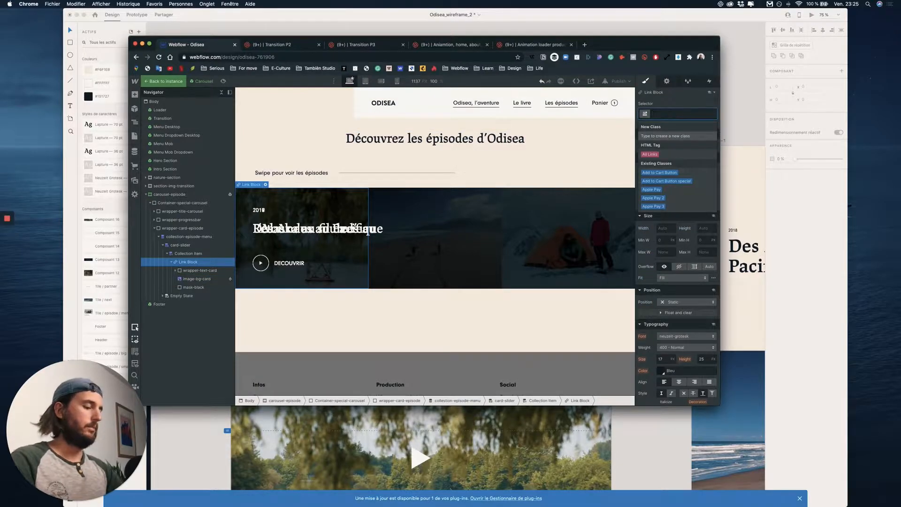
{"action": "type", "text": "card"}
{"action": "key", "text": "Down"}
{"action": "key", "text": "Down"}
{"action": "key", "text": "Down"}
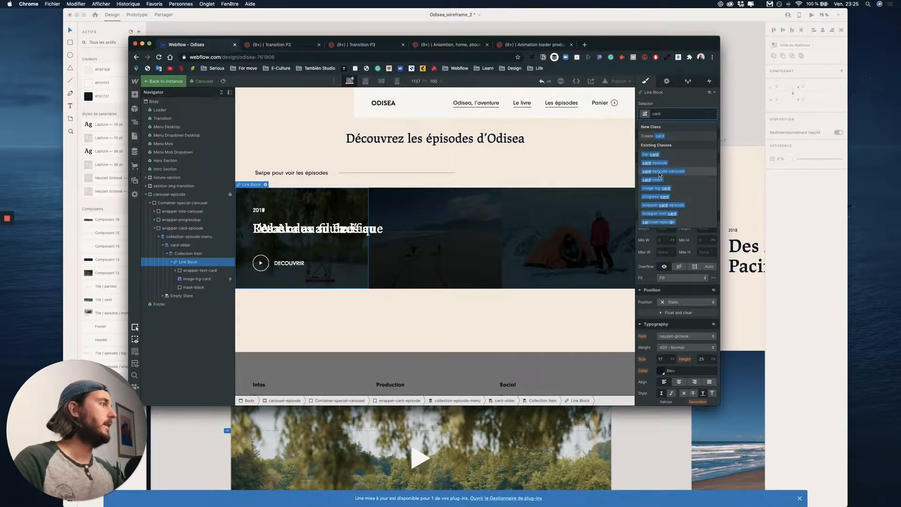
{"action": "key", "text": "Return"}
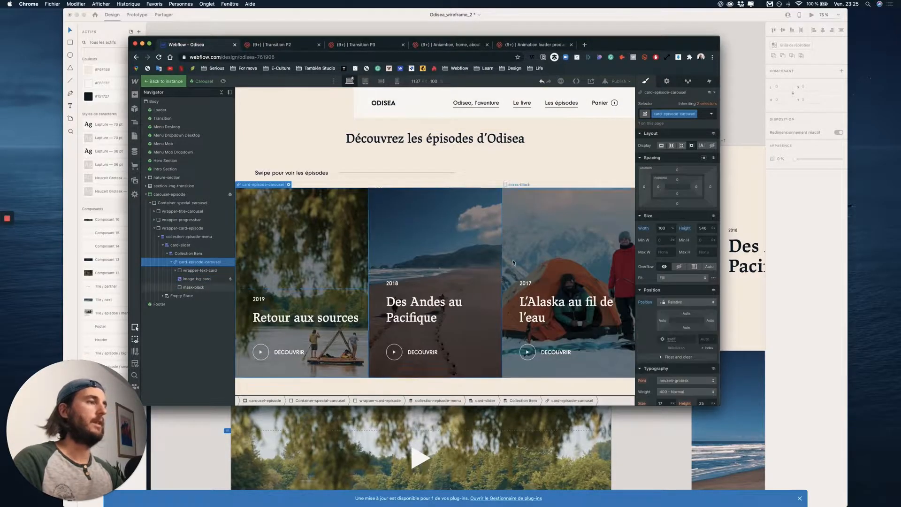
{"action": "left_click", "coordinate": [702, 115]}
{"action": "left_click", "coordinate": [652, 164]}
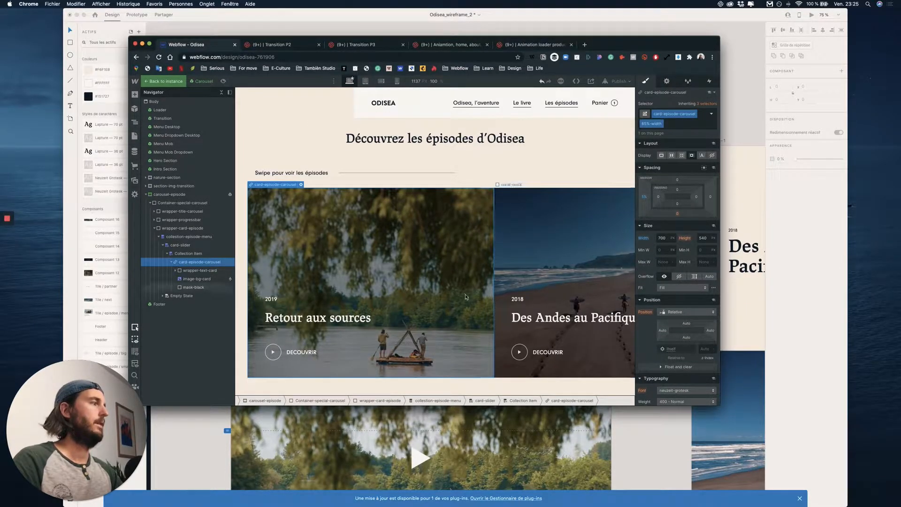
Preview the episode carousel to check the layout and clickable area of the linked cards, then return to editing.
{"action": "left_click", "coordinate": [284, 321]}
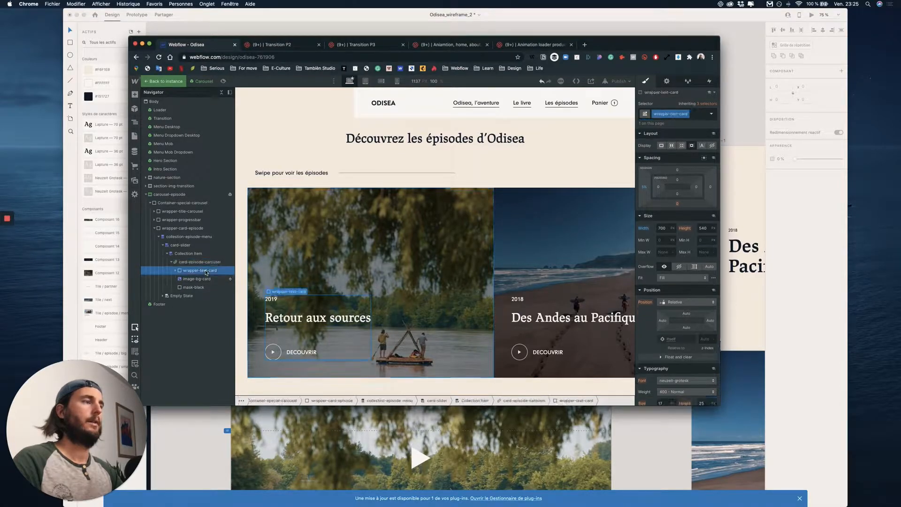
{"action": "left_click", "coordinate": [226, 81]}
{"action": "scroll", "coordinate": [329, 212], "scroll_direction": "down", "scroll_amount": 1}
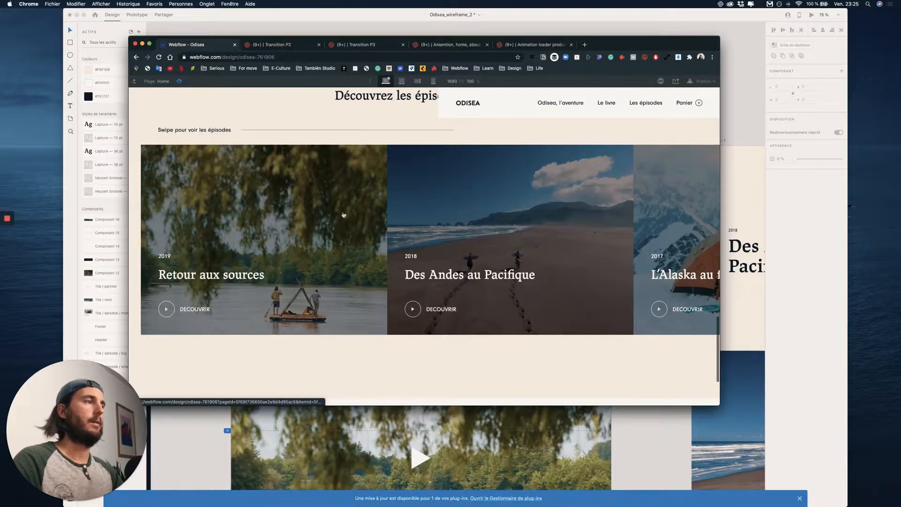
{"action": "scroll", "coordinate": [350, 230], "scroll_direction": "up", "scroll_amount": 2}
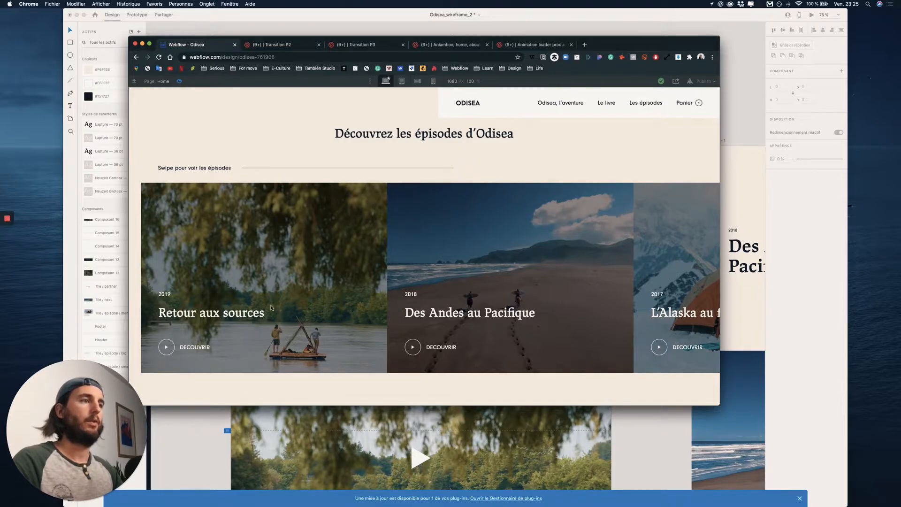
{"action": "key", "text": "super+shift+p"}
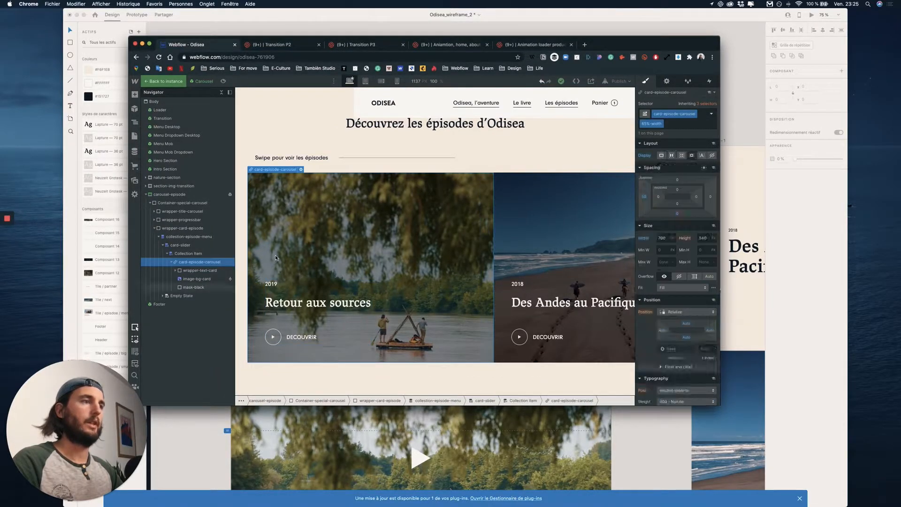
Link the card-episode-carousel link block to the Current Episode collection page.
{"action": "left_click", "coordinate": [300, 169]}
{"action": "left_click", "coordinate": [291, 219]}
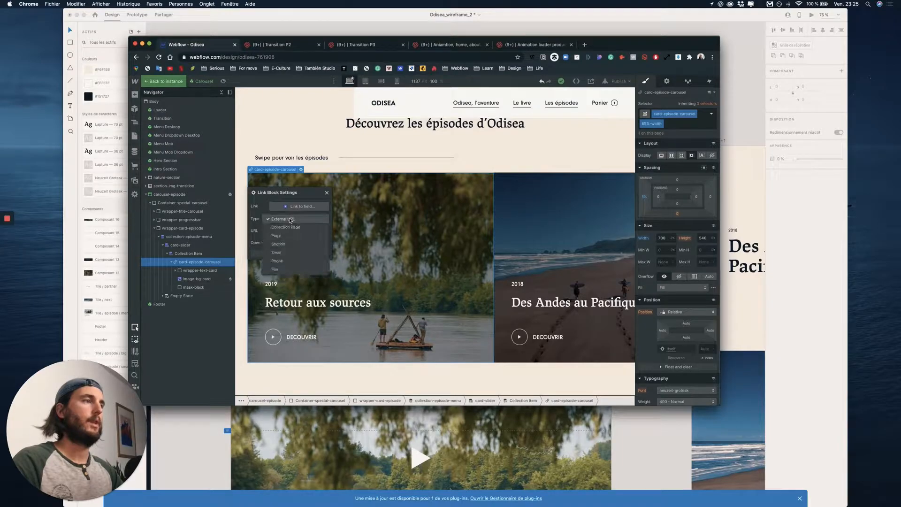
{"action": "left_click", "coordinate": [285, 227]}
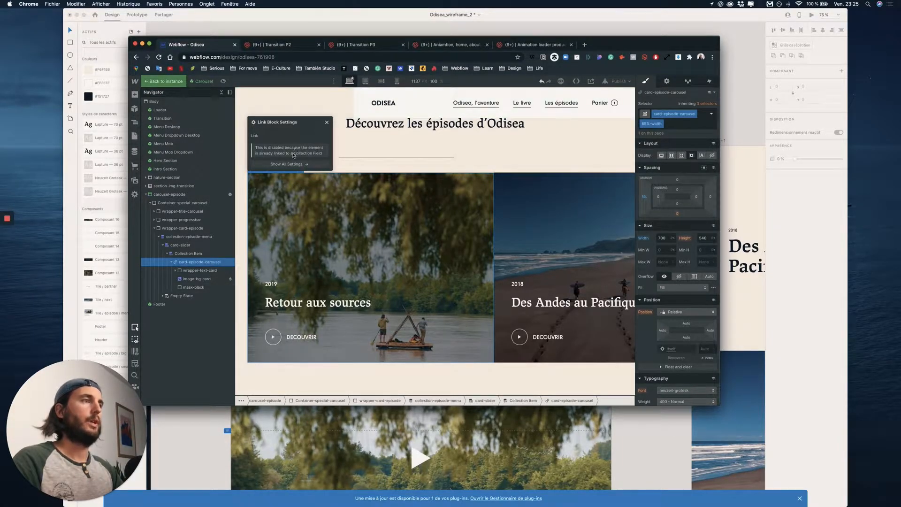
{"action": "left_click", "coordinate": [327, 124]}
{"action": "key", "text": "d"}
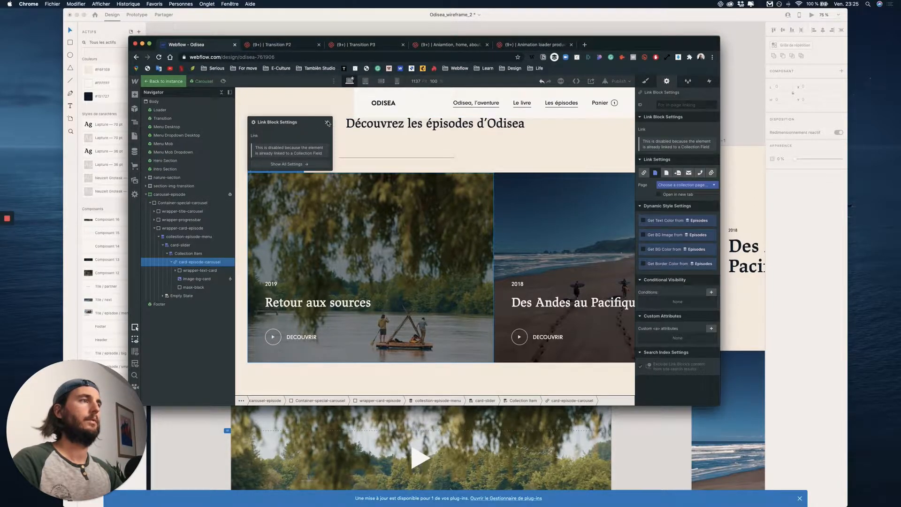
{"action": "left_click", "coordinate": [327, 123]}
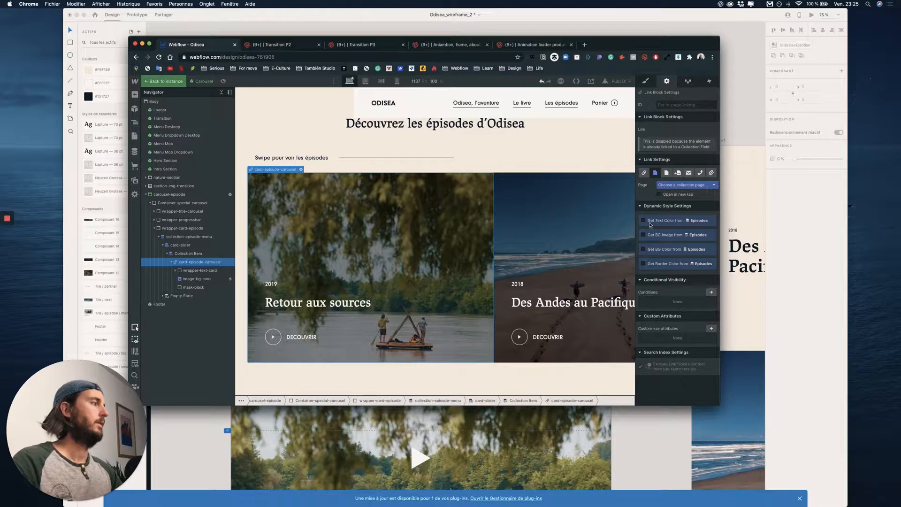
{"action": "left_click", "coordinate": [677, 185]}
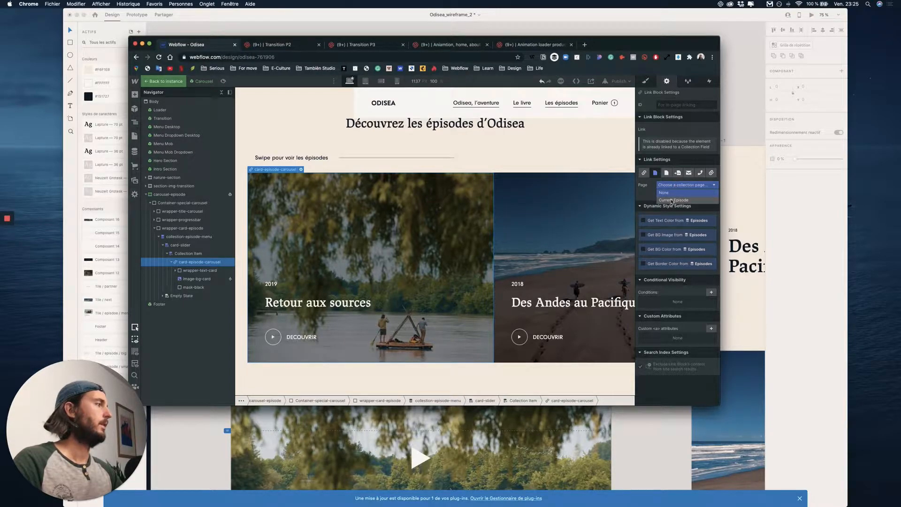
{"action": "left_click", "coordinate": [673, 200]}
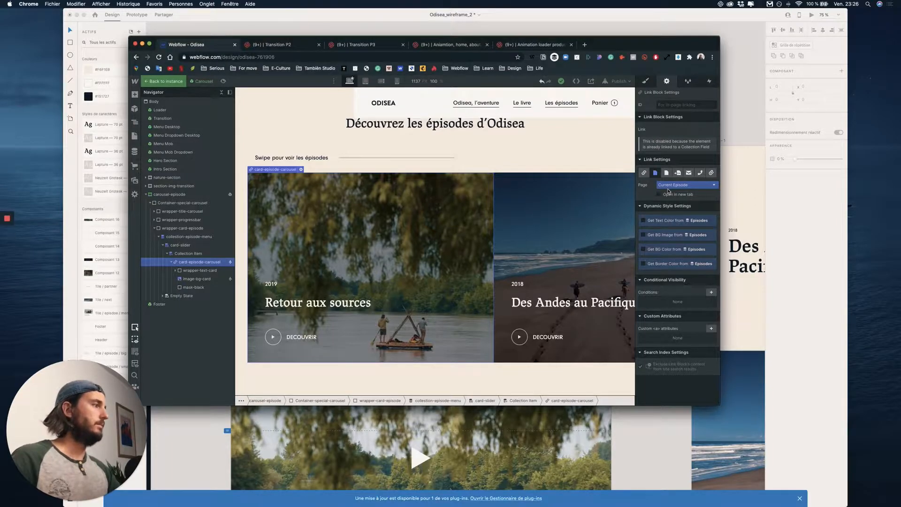
Add the combo class mr-50 to the card link block and give it a 50 px right margin.
{"action": "key", "text": "s"}
{"action": "left_click", "coordinate": [676, 124]}
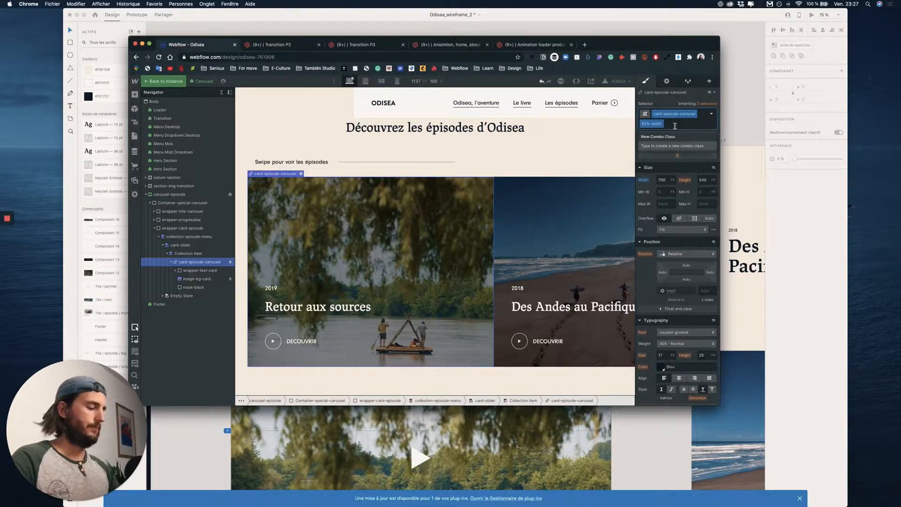
{"action": "type", "text": "m"}
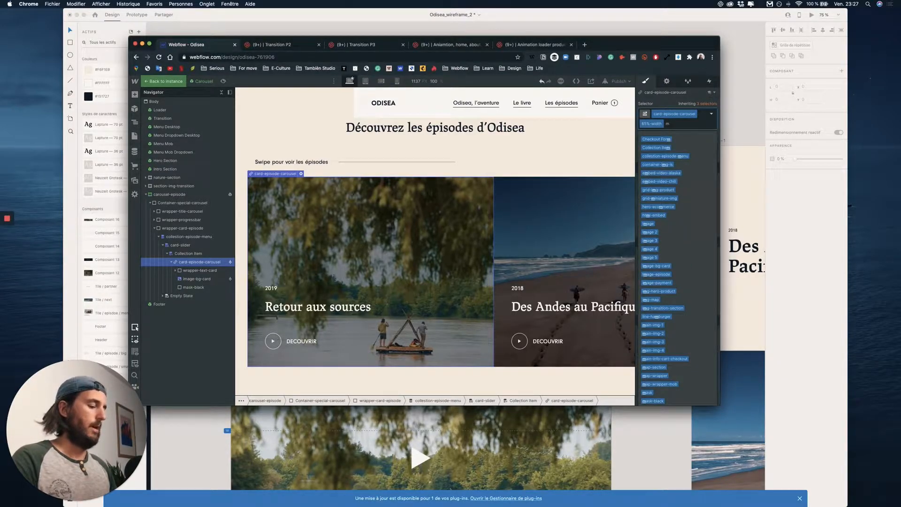
{"action": "type", "text": "r"}
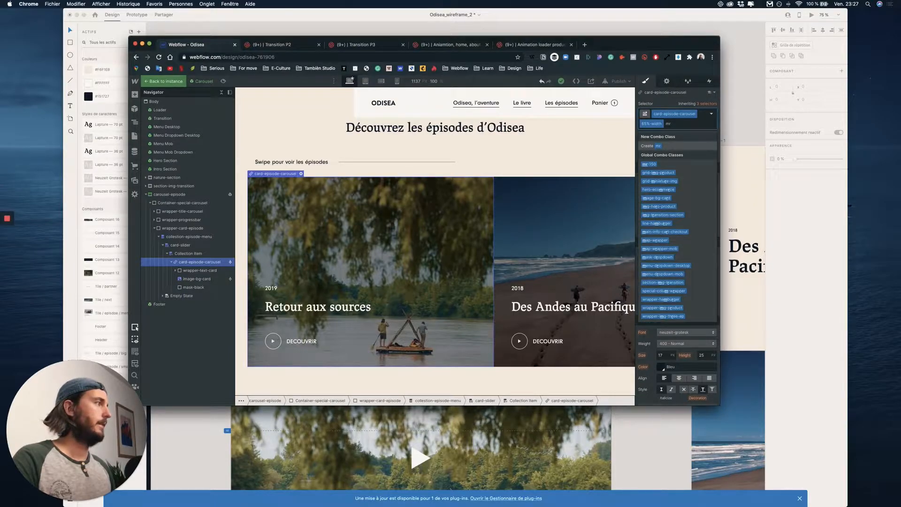
{"action": "type", "text": "-"}
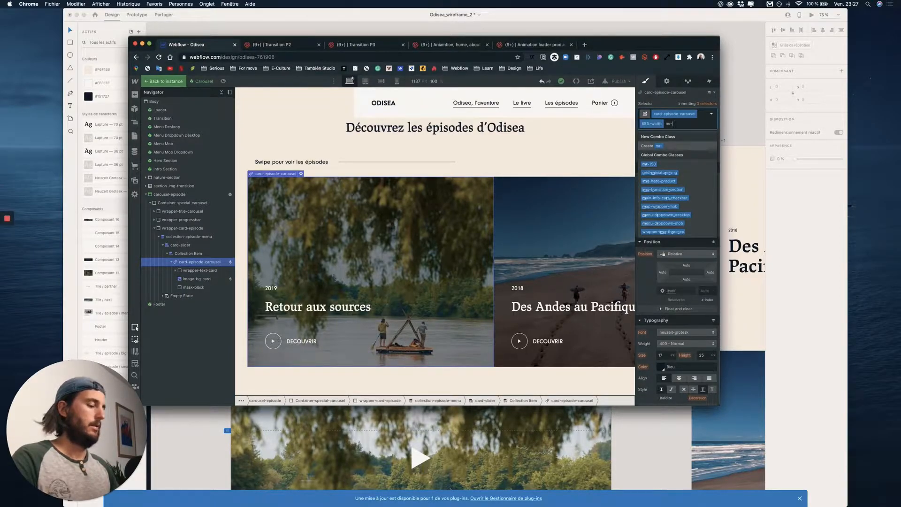
{"action": "type", "text": "50"}
{"action": "key", "text": "Return"}
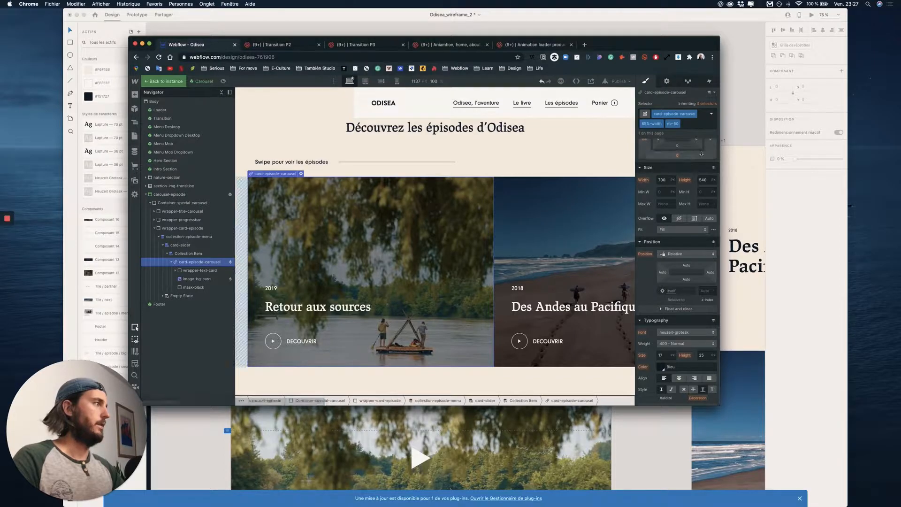
{"action": "left_click", "coordinate": [700, 168]}
{"action": "left_click_drag", "start_coordinate": [711, 142], "coordinate": [729, 142]}
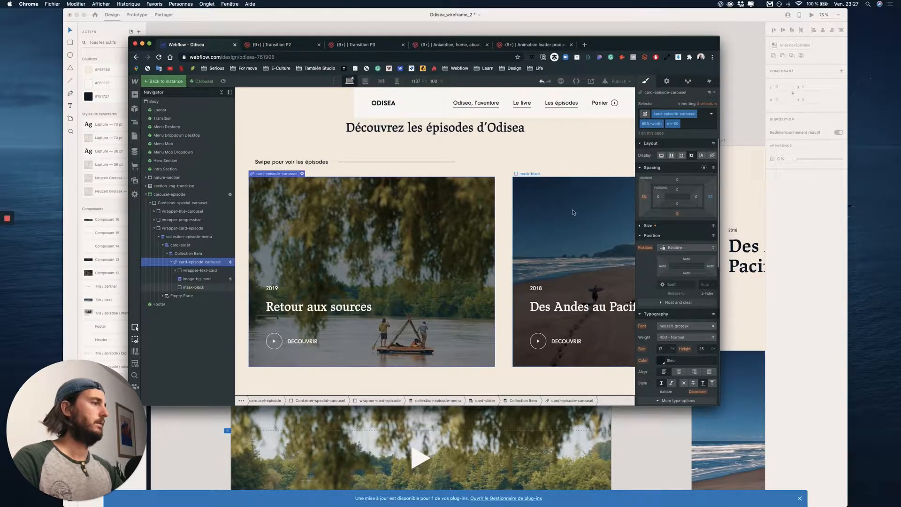
Scroll sideways through the desktop carousel to check the spacing between the episode cards.
{"action": "scroll", "coordinate": [576, 211], "scroll_direction": "right", "scroll_amount": 8}
{"action": "scroll", "coordinate": [576, 210], "scroll_direction": "left", "scroll_amount": 3}
{"action": "scroll", "coordinate": [576, 211], "scroll_direction": "left", "scroll_amount": 5}
{"action": "scroll", "coordinate": [576, 211], "scroll_direction": "right", "scroll_amount": 8}
{"action": "scroll", "coordinate": [576, 209], "scroll_direction": "left", "scroll_amount": 6}
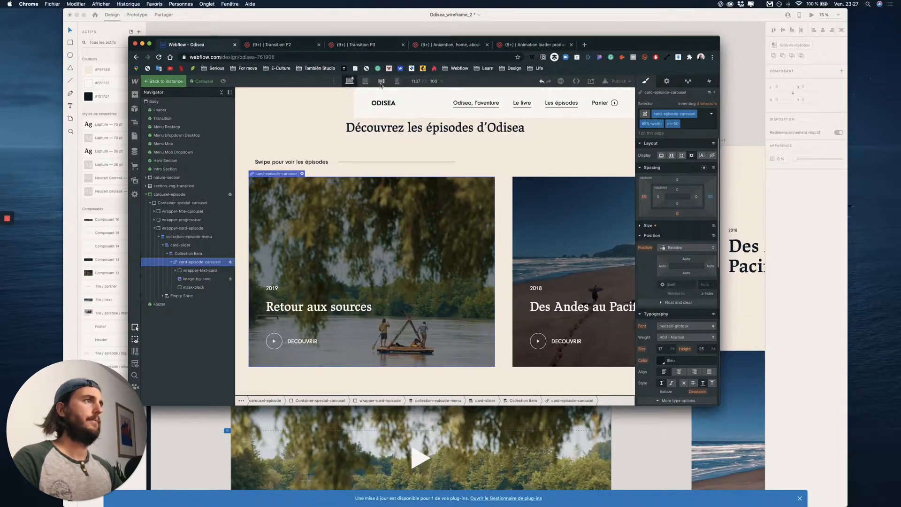
Examine the episode carousel's cards and spacing at the tablet, mobile landscape and mobile portrait breakpoints.
{"action": "left_click", "coordinate": [365, 81]}
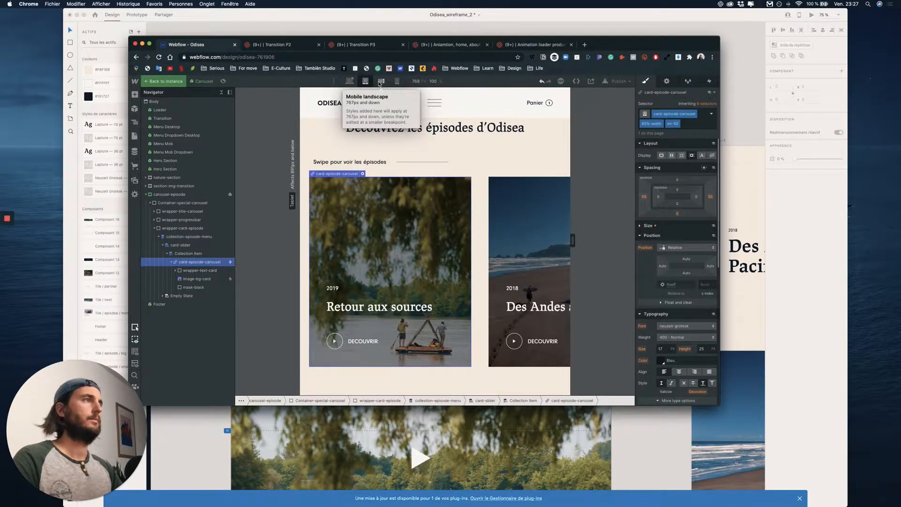
{"action": "left_click", "coordinate": [381, 82]}
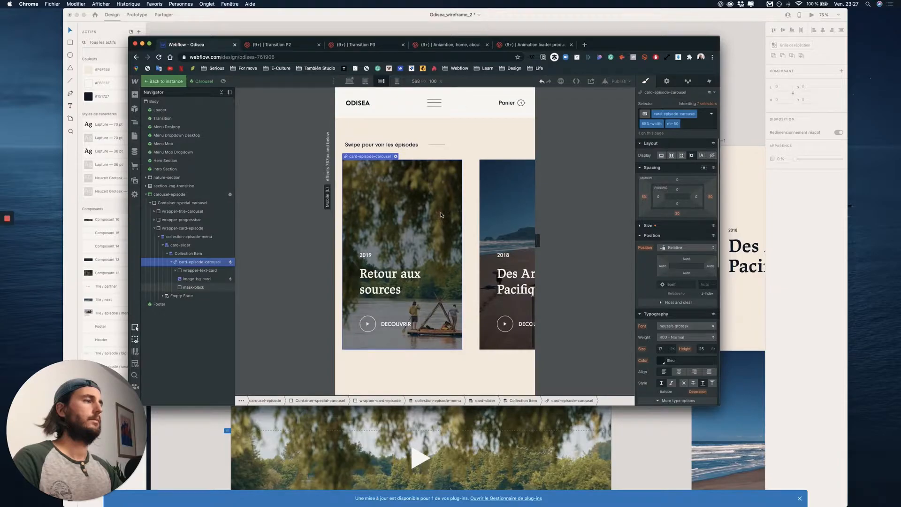
{"action": "key", "text": "shift+4"}
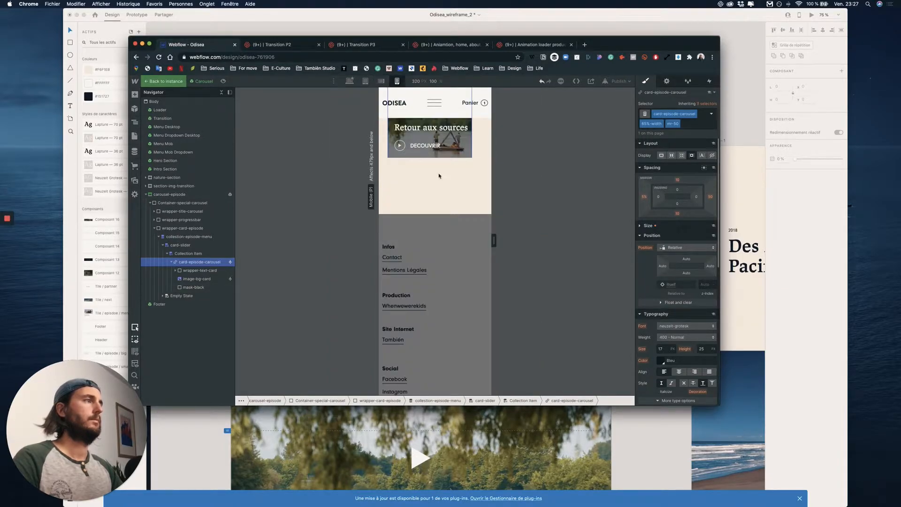
{"action": "left_click", "coordinate": [381, 81]}
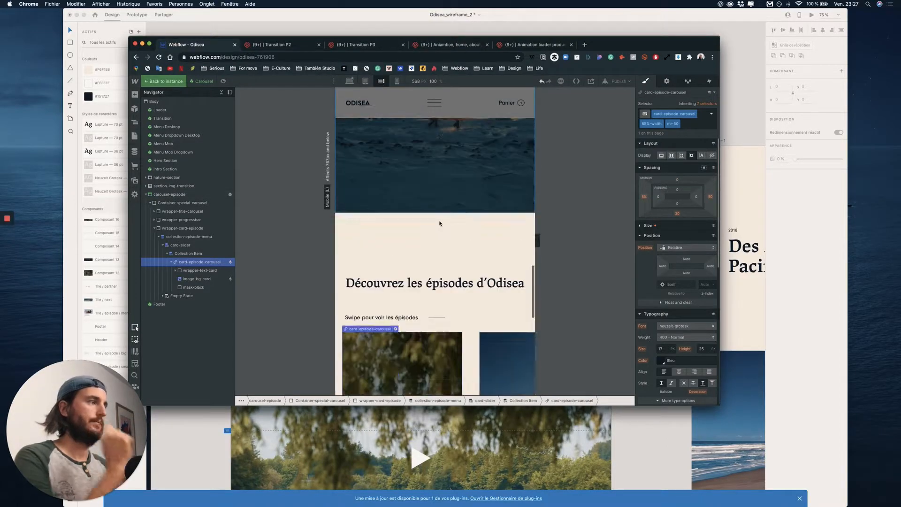
{"action": "scroll", "coordinate": [471, 260], "scroll_direction": "right", "scroll_amount": 5}
{"action": "scroll", "coordinate": [472, 260], "scroll_direction": "left", "scroll_amount": 5}
{"action": "left_click", "coordinate": [366, 81]}
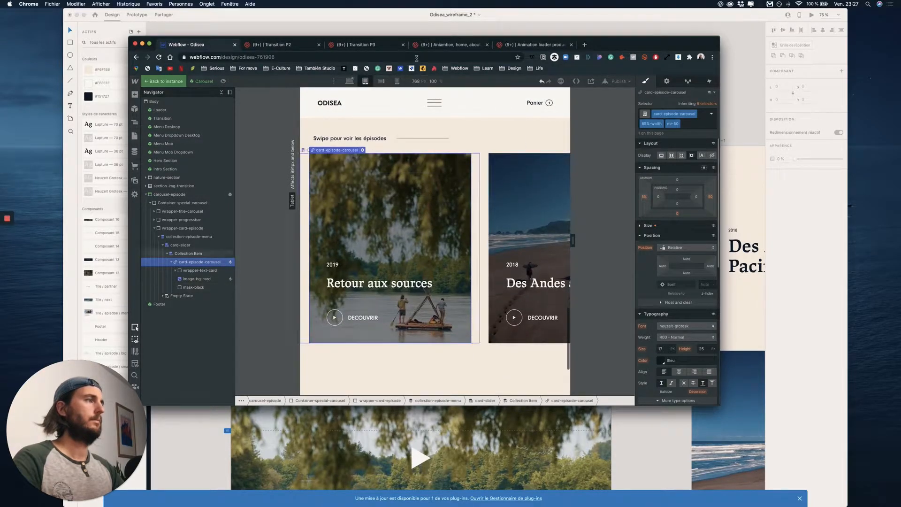
{"action": "left_click", "coordinate": [381, 81]}
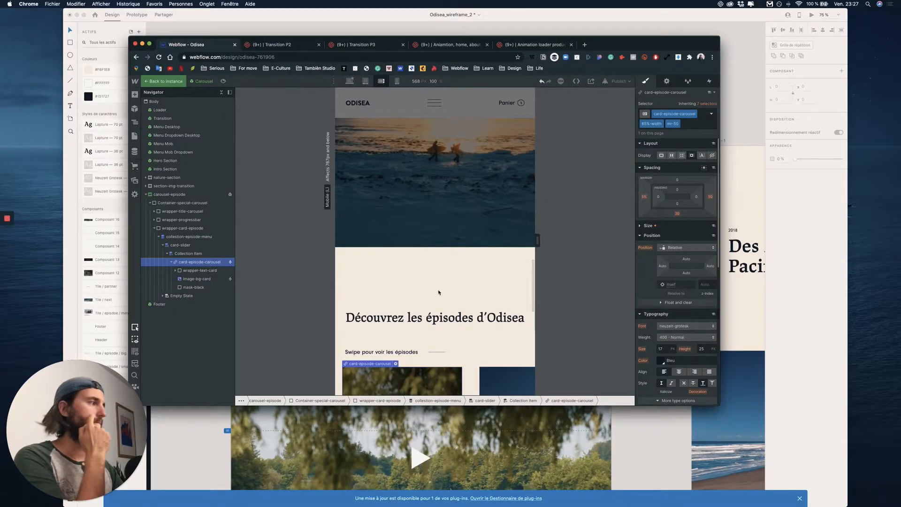
{"action": "scroll", "coordinate": [674, 280], "scroll_direction": "down", "scroll_amount": 5}
{"action": "scroll", "coordinate": [675, 280], "scroll_direction": "up", "scroll_amount": 5}
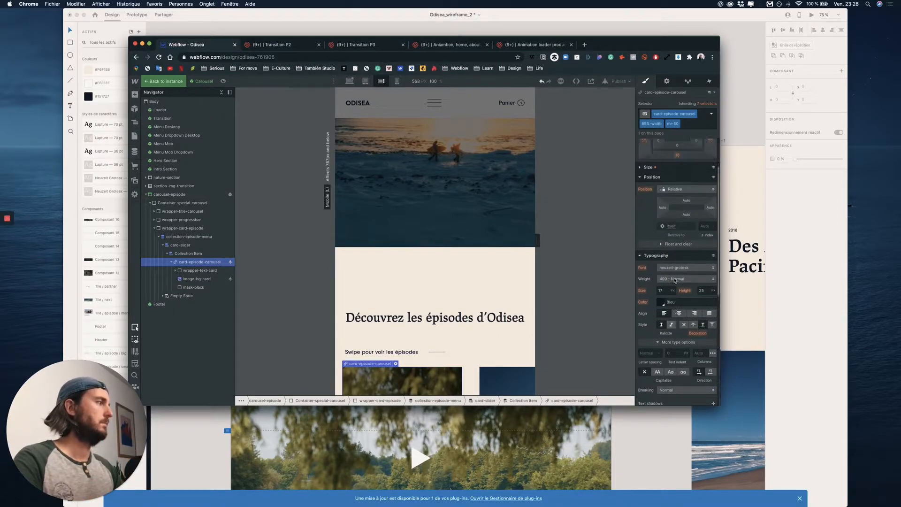
Set the episode card's height to 400 px at the mobile landscape breakpoint.
{"action": "left_click", "coordinate": [640, 227]}
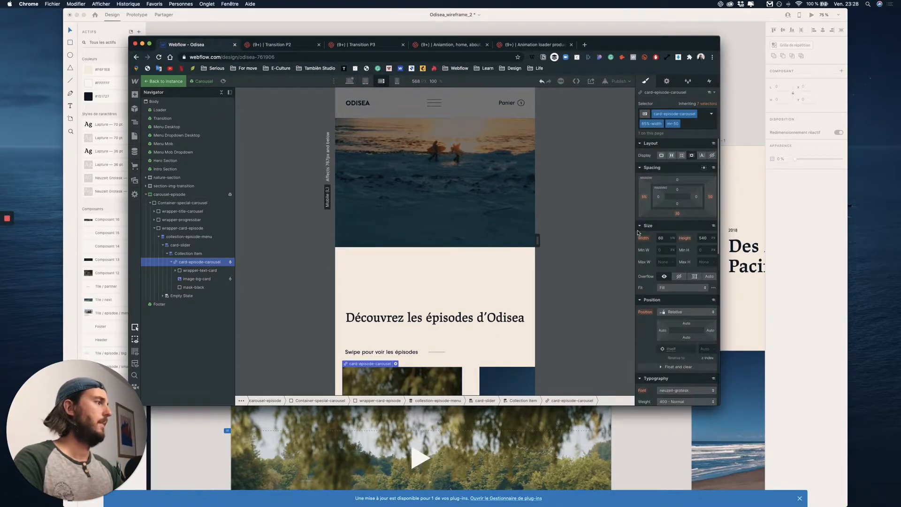
{"action": "scroll", "coordinate": [379, 124], "scroll_direction": "down", "scroll_amount": 5}
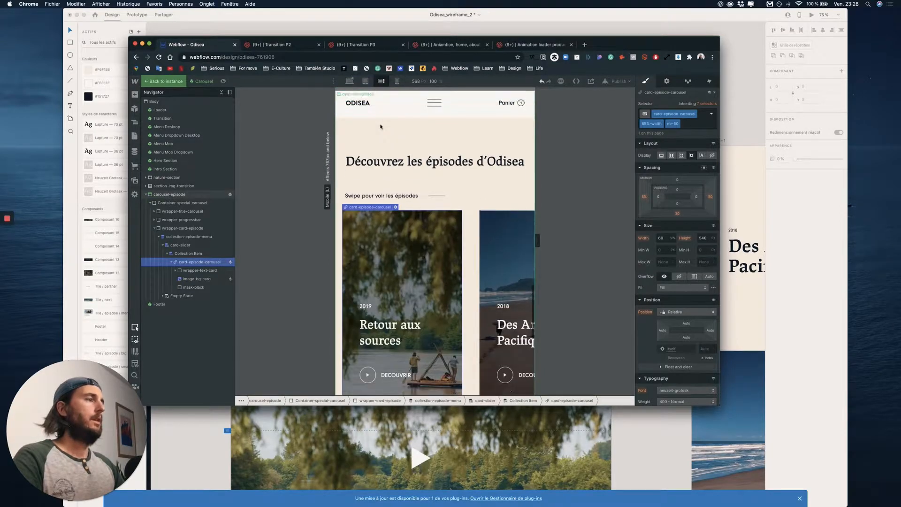
{"action": "key", "text": "shift+2"}
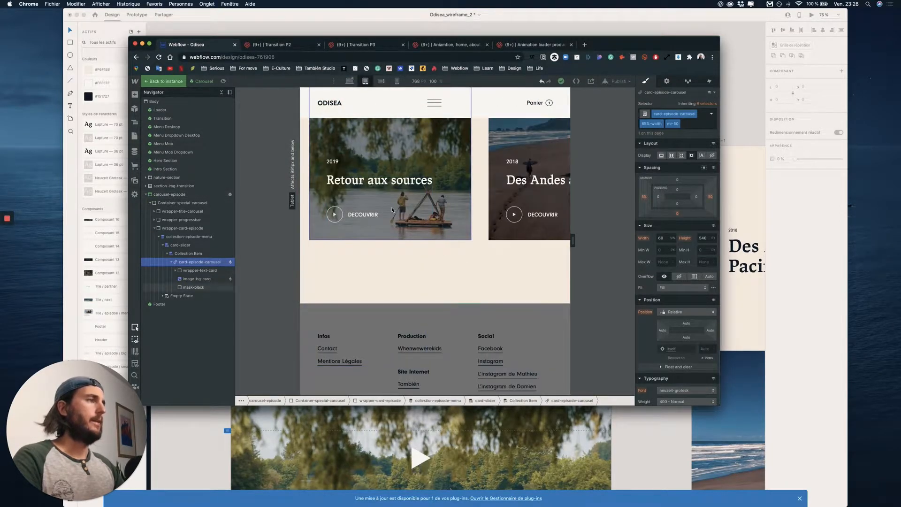
{"action": "scroll", "coordinate": [391, 207], "scroll_direction": "up", "scroll_amount": 5}
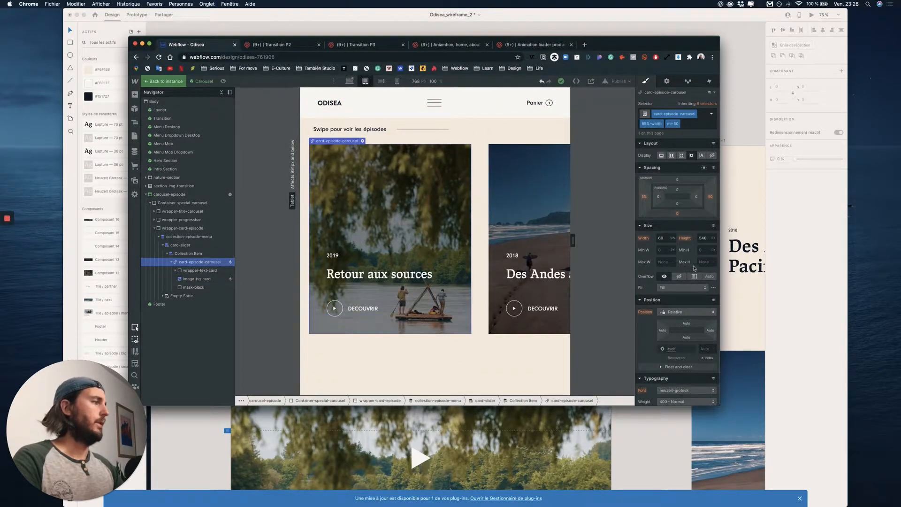
{"action": "left_click", "coordinate": [711, 114]}
{"action": "key", "text": "shift+3"}
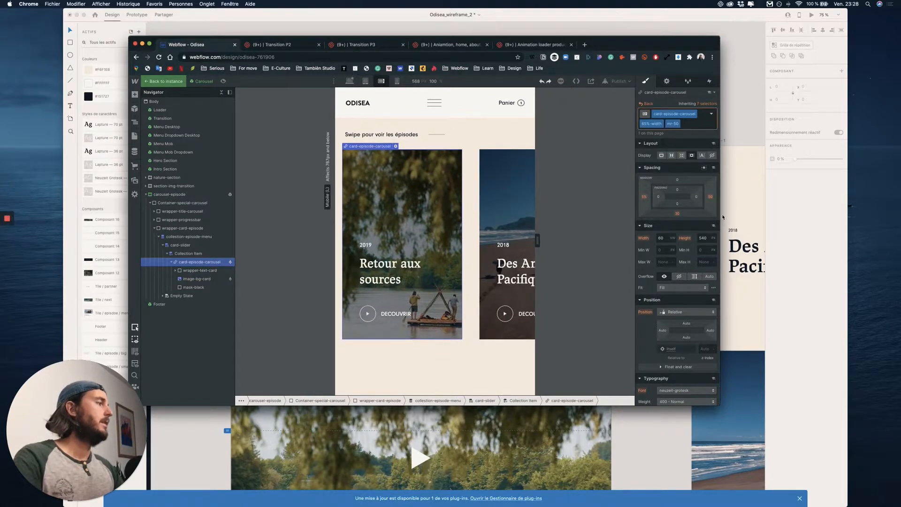
{"action": "left_click", "coordinate": [704, 237]}
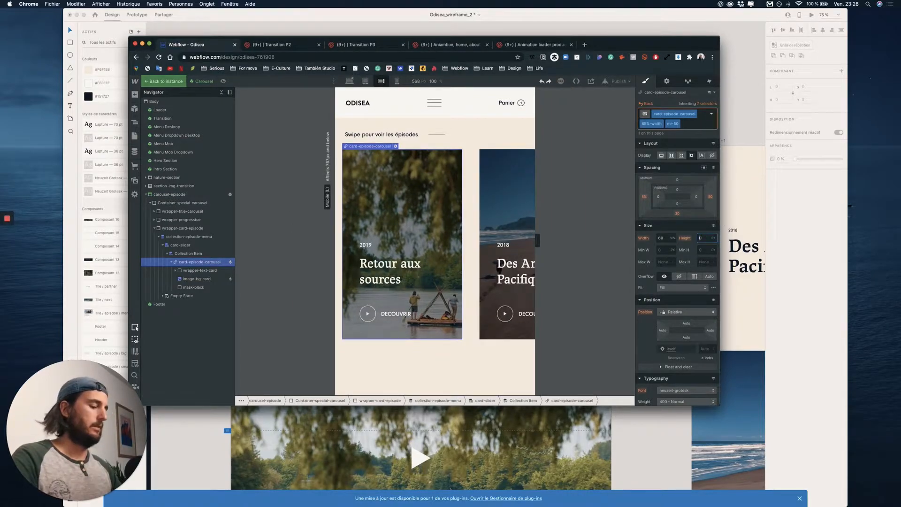
{"action": "type", "text": "400"}
{"action": "key", "text": "Return"}
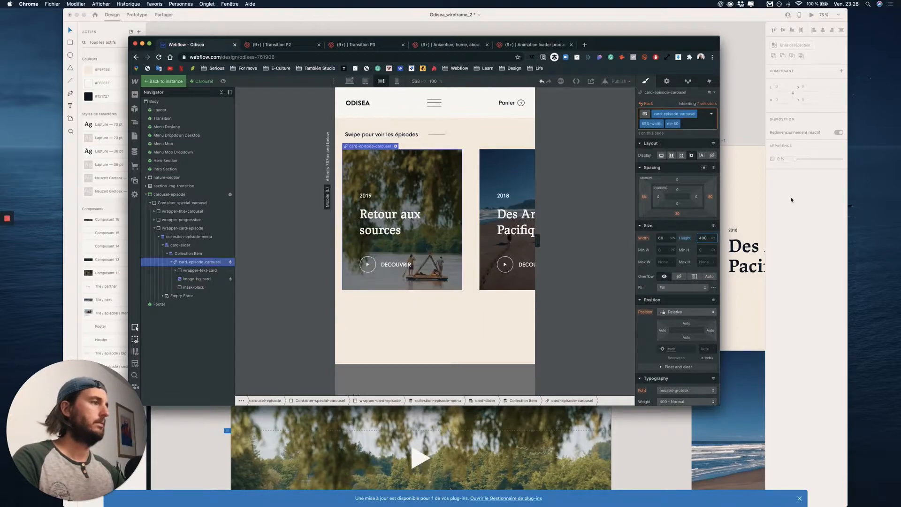
Set the bottom margin of the episode title in the card to 30 px for mobile landscape.
{"action": "left_click", "coordinate": [405, 224]}
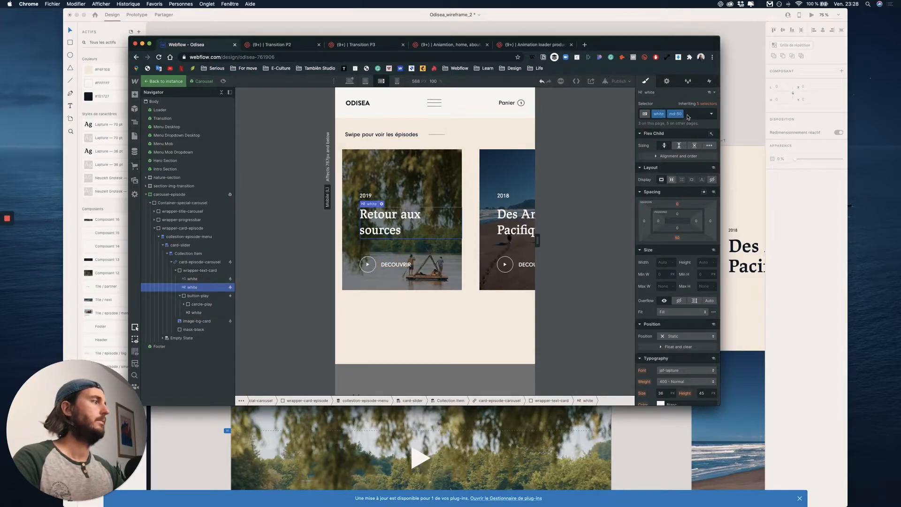
{"action": "left_click", "coordinate": [677, 237]}
{"action": "type", "text": "30"}
{"action": "key", "text": "Return"}
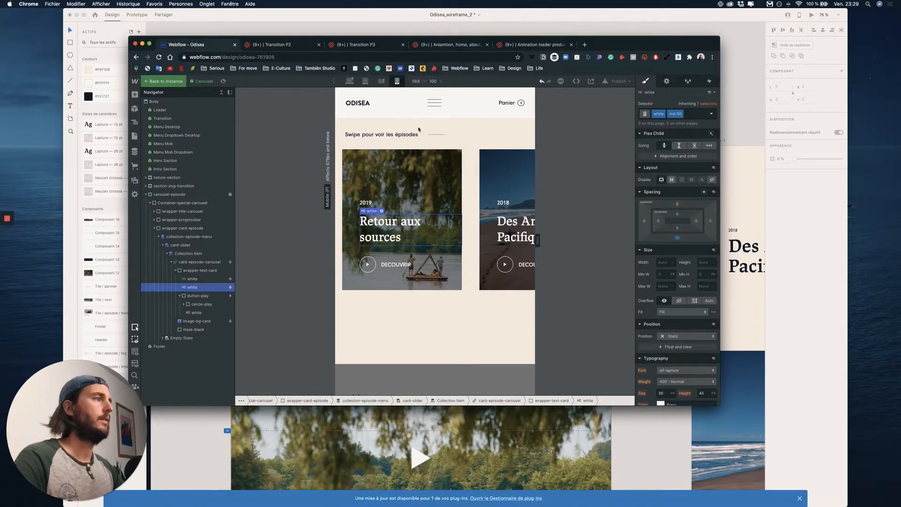
Set the episode card's height to 300 px at the mobile portrait breakpoint.
{"action": "left_click", "coordinate": [397, 81]}
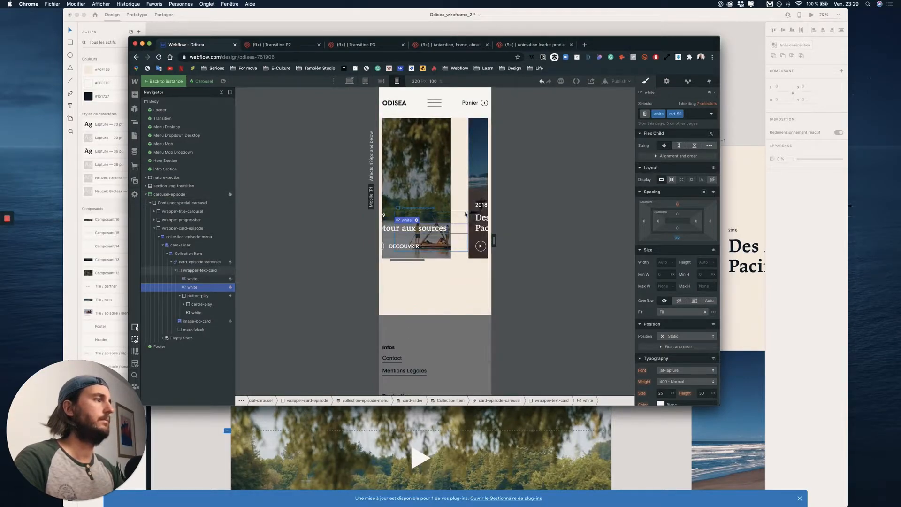
{"action": "scroll", "coordinate": [465, 204], "scroll_direction": "up", "scroll_amount": 3}
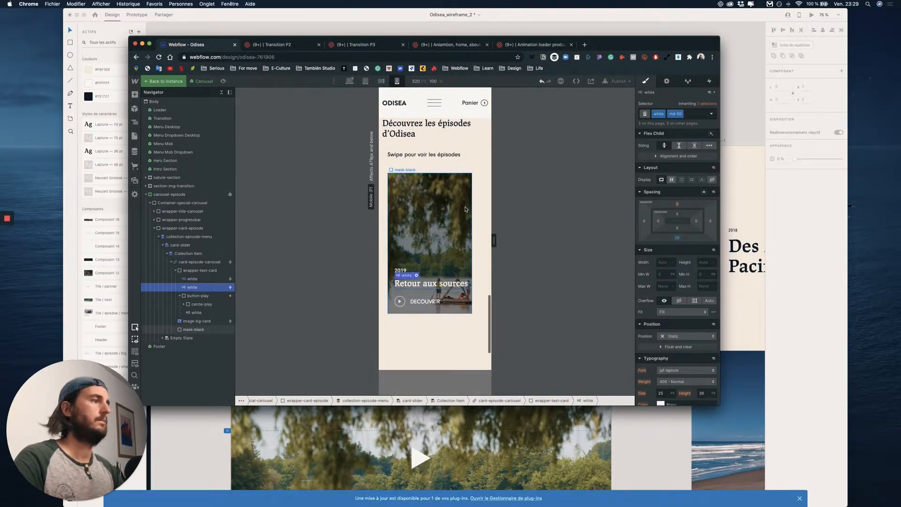
{"action": "left_click", "coordinate": [704, 238]}
{"action": "type", "text": "300"}
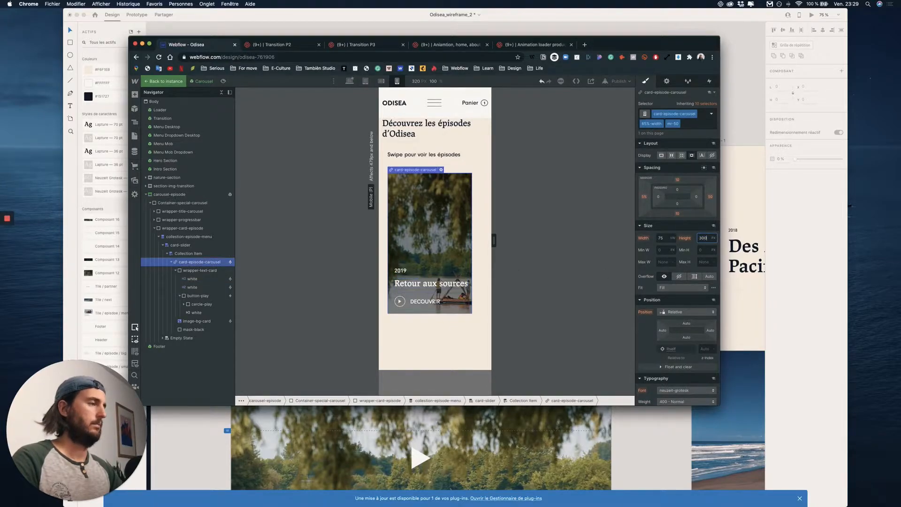
{"action": "key", "text": "Return"}
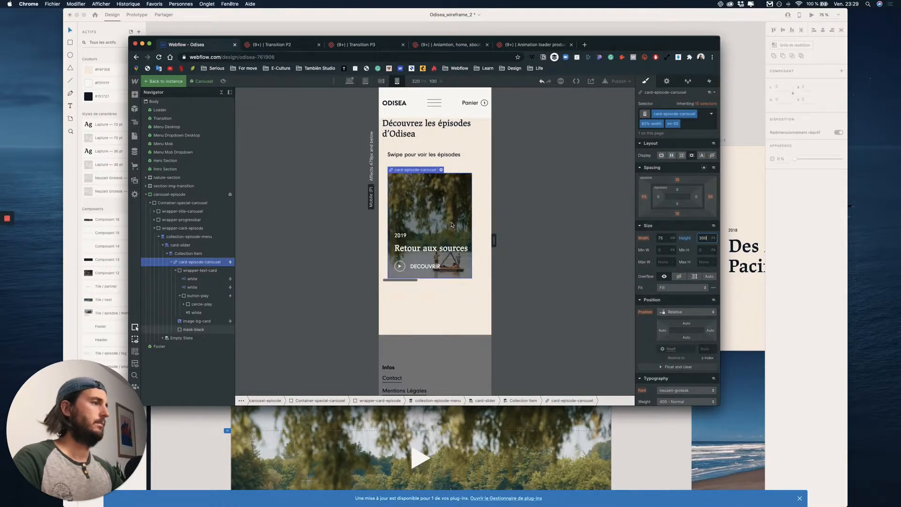
Reduce the episode card's right margin to 20 px at the mobile portrait breakpoint.
{"action": "scroll", "coordinate": [453, 224], "scroll_direction": "up", "scroll_amount": 3}
{"action": "scroll", "coordinate": [453, 225], "scroll_direction": "up", "scroll_amount": 2}
{"action": "scroll", "coordinate": [452, 226], "scroll_direction": "down", "scroll_amount": 3}
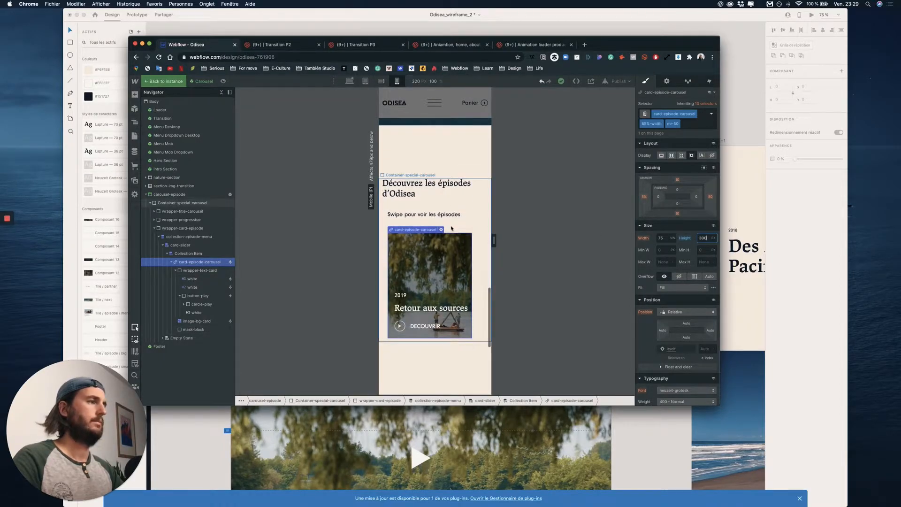
{"action": "left_click_drag", "start_coordinate": [710, 196], "coordinate": [701, 194]}
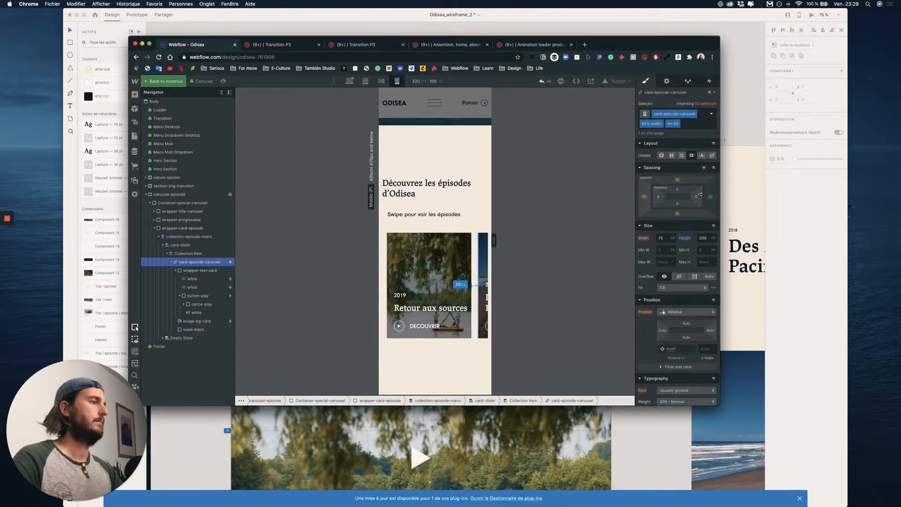
Review the episode carousel and its cards across the mobile landscape, mobile portrait and desktop breakpoints.
{"action": "left_click", "coordinate": [381, 81]}
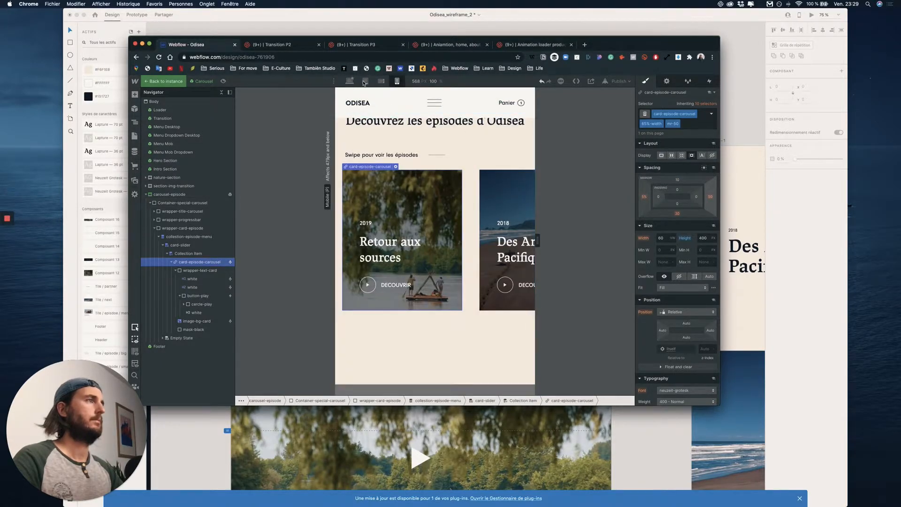
{"action": "left_click", "coordinate": [397, 81]}
{"action": "left_click", "coordinate": [365, 81]}
{"action": "left_click", "coordinate": [381, 81]}
{"action": "key", "text": "shift+4"}
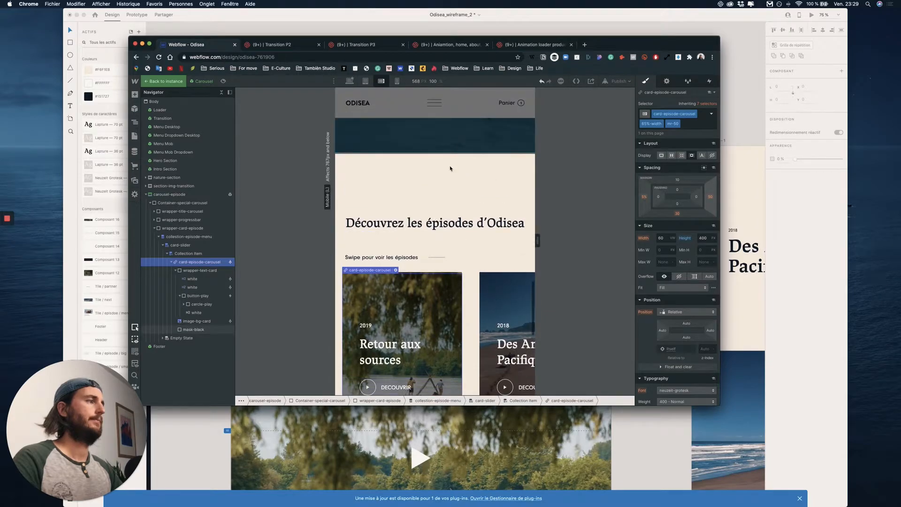
{"action": "scroll", "coordinate": [468, 206], "scroll_direction": "right", "scroll_amount": 5}
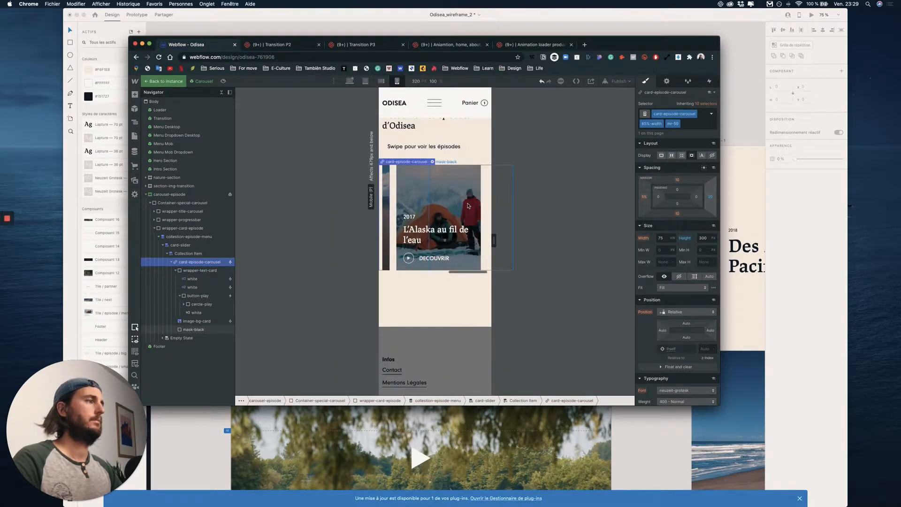
{"action": "scroll", "coordinate": [467, 201], "scroll_direction": "left", "scroll_amount": 5}
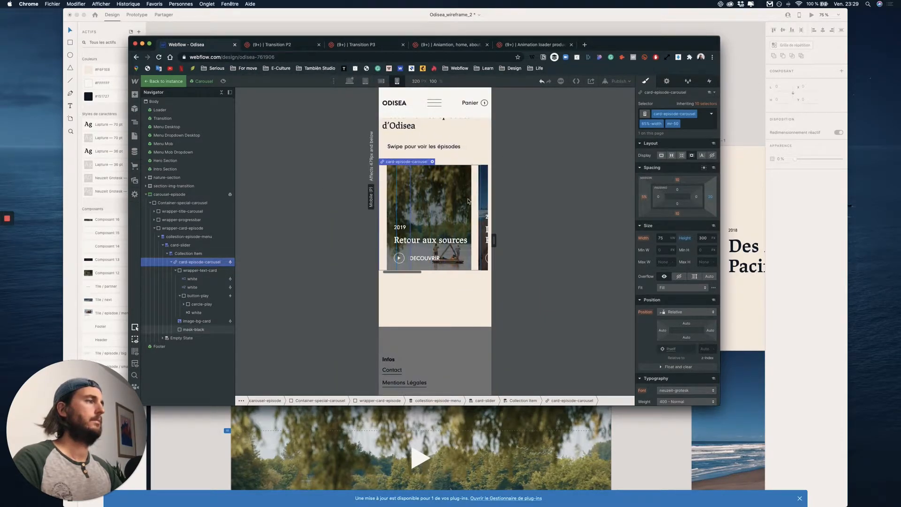
{"action": "left_click", "coordinate": [349, 81]}
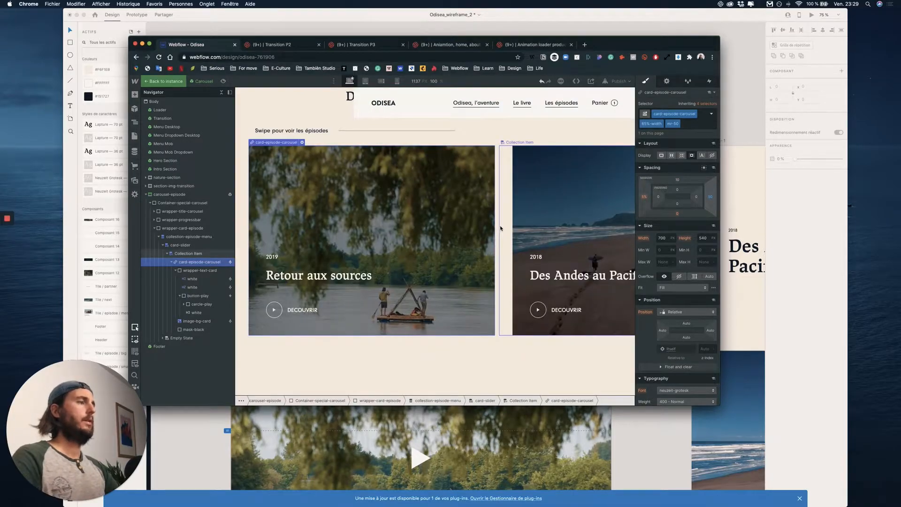
{"action": "scroll", "coordinate": [500, 226], "scroll_direction": "up", "scroll_amount": 5}
{"action": "scroll", "coordinate": [301, 162], "scroll_direction": "down", "scroll_amount": 5}
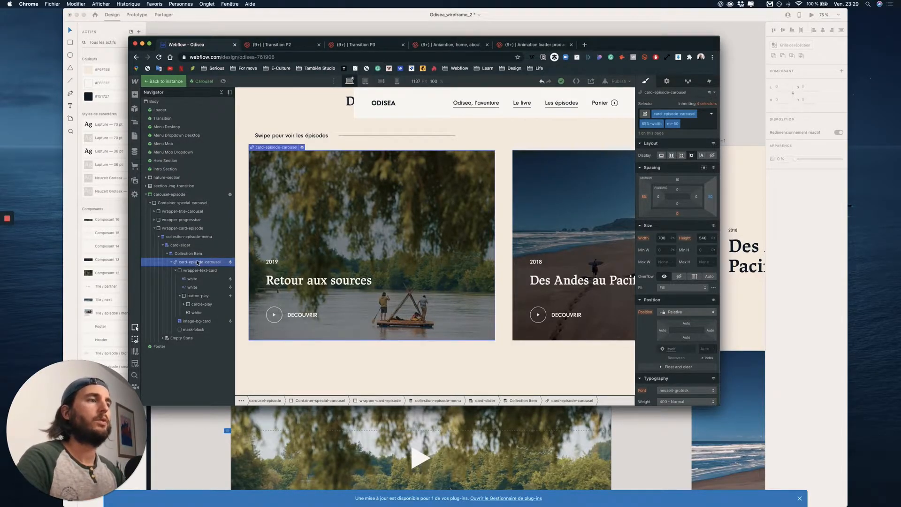
Add a mouse click trigger to the episode card link, applied to all elements with the card-episode-carousel class.
{"action": "left_click", "coordinate": [709, 82]}
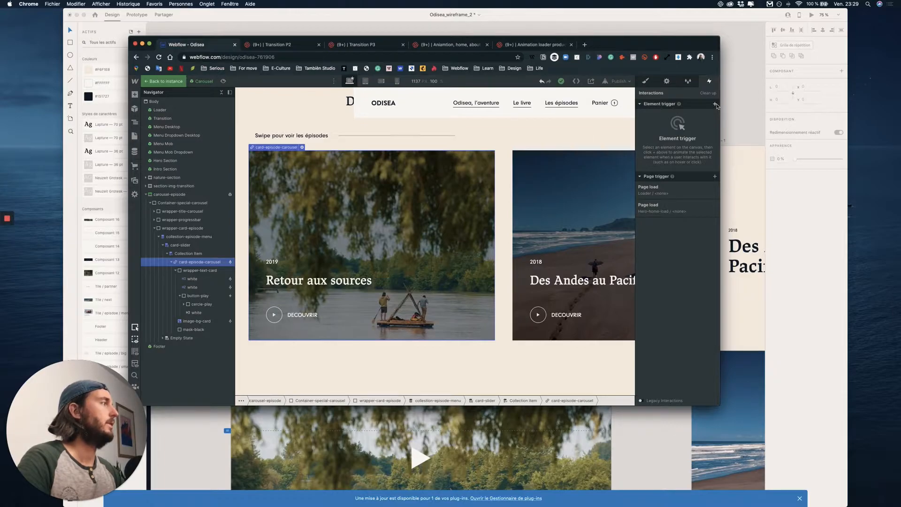
{"action": "left_click", "coordinate": [716, 105]}
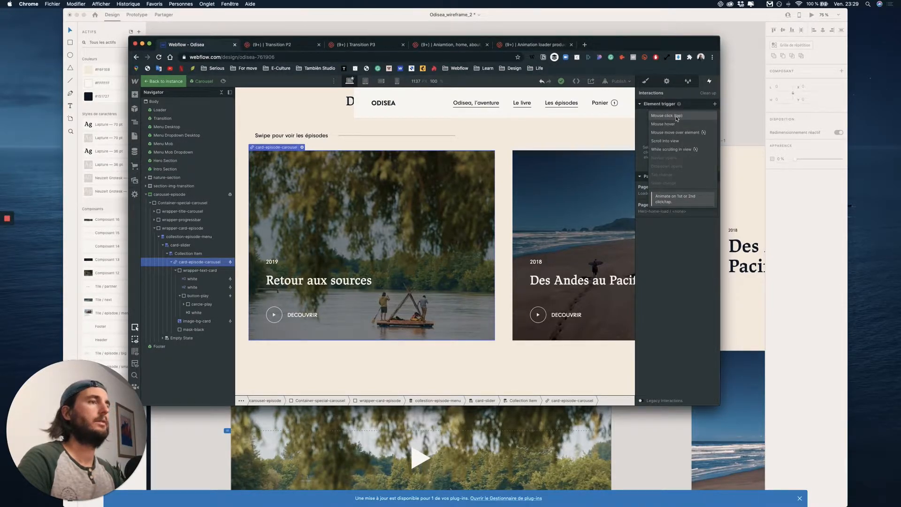
{"action": "left_click", "coordinate": [208, 265]}
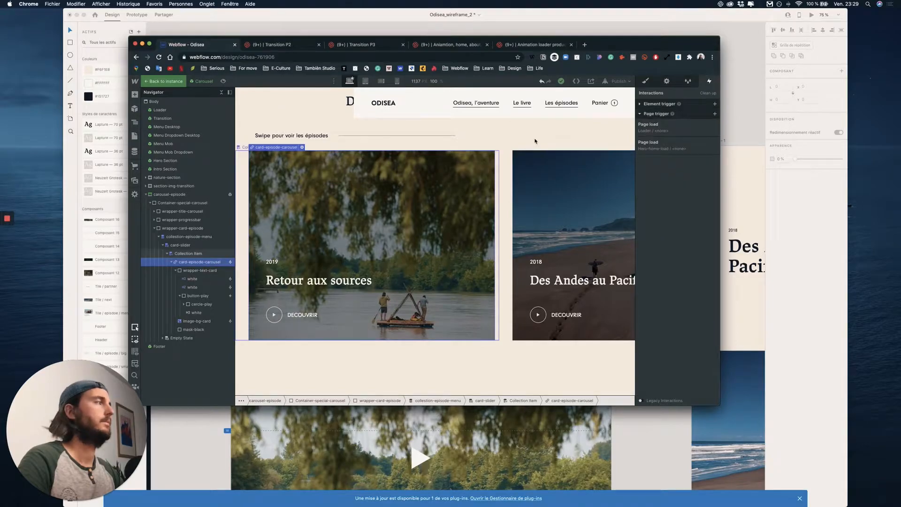
{"action": "left_click", "coordinate": [639, 106]}
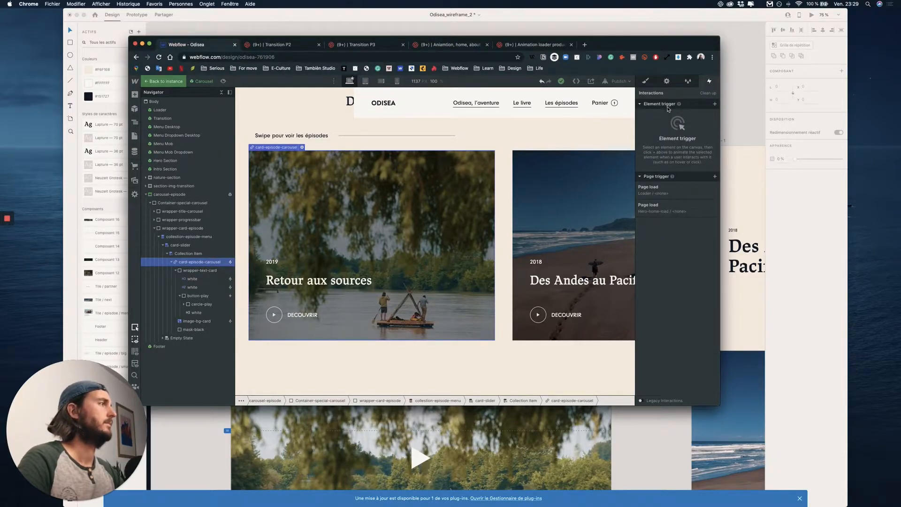
{"action": "left_click", "coordinate": [715, 104]}
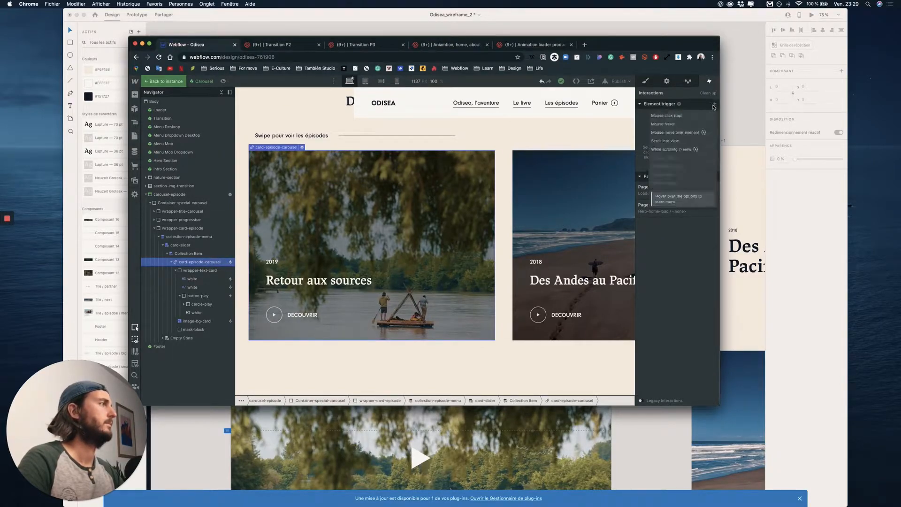
{"action": "left_click", "coordinate": [675, 117]}
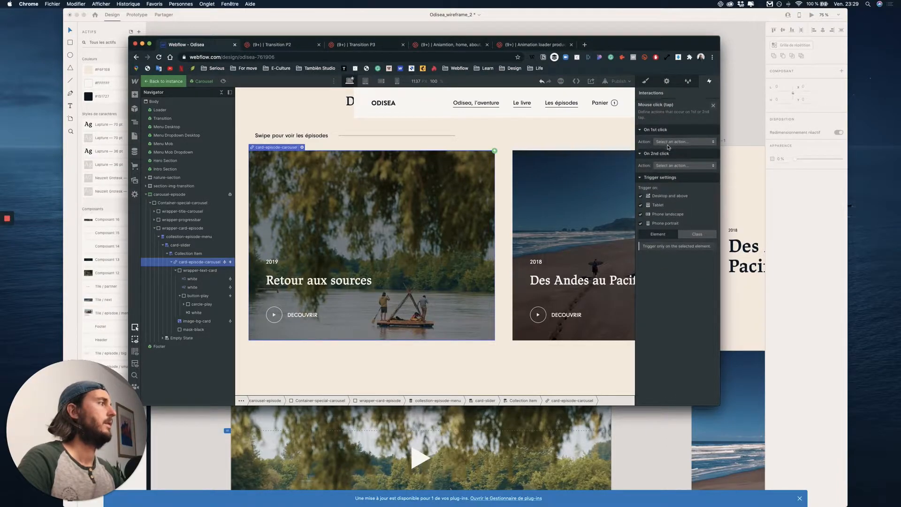
{"action": "left_click", "coordinate": [689, 230]}
{"action": "left_click", "coordinate": [678, 247]}
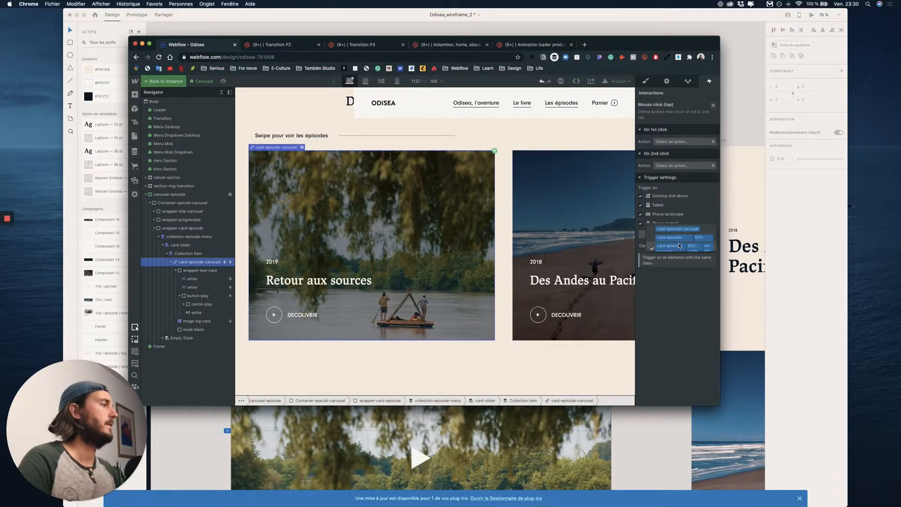
{"action": "left_click", "coordinate": [681, 232]}
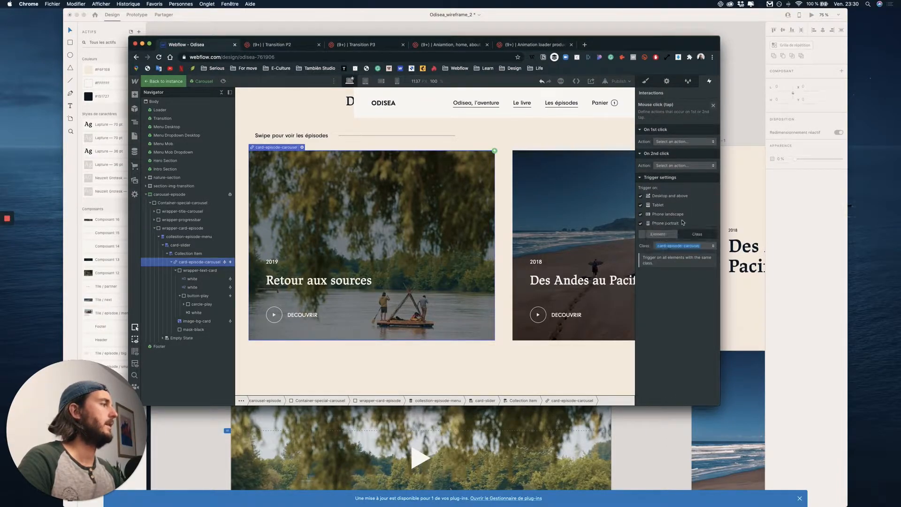
Assign the transition-page animation to the first click of the episode card's trigger.
{"action": "left_click", "coordinate": [679, 142]}
{"action": "left_click", "coordinate": [669, 151]}
{"action": "scroll", "coordinate": [676, 211], "scroll_direction": "down", "scroll_amount": 5}
{"action": "left_click", "coordinate": [671, 211]}
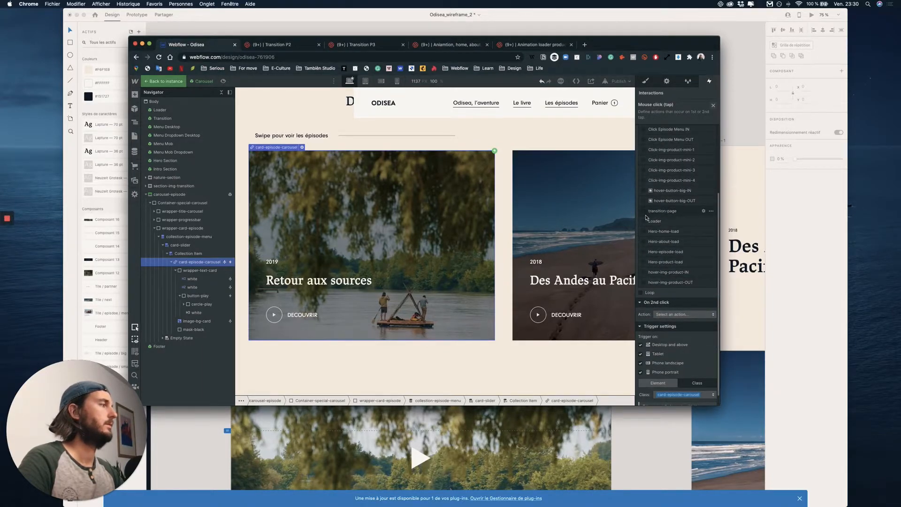
{"action": "left_click", "coordinate": [664, 211]}
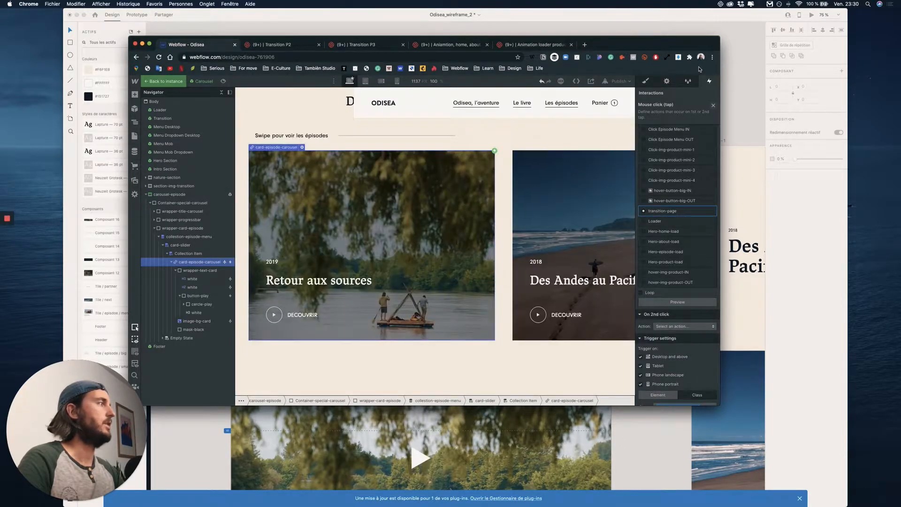
{"action": "left_click", "coordinate": [713, 106]}
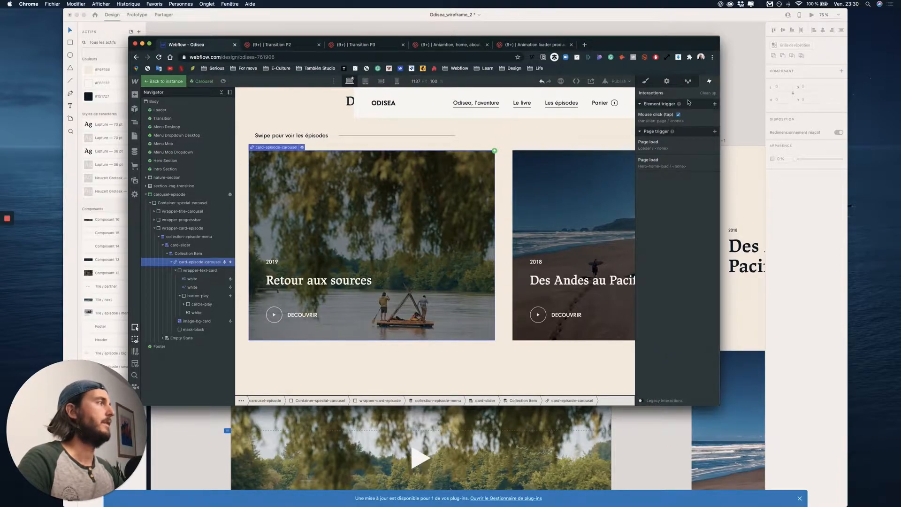
Copy the card-episode-carousel class name and open the custom code in the project settings.
{"action": "left_click", "coordinate": [646, 83]}
{"action": "double_click", "coordinate": [675, 115]}
{"action": "key", "text": "super+c"}
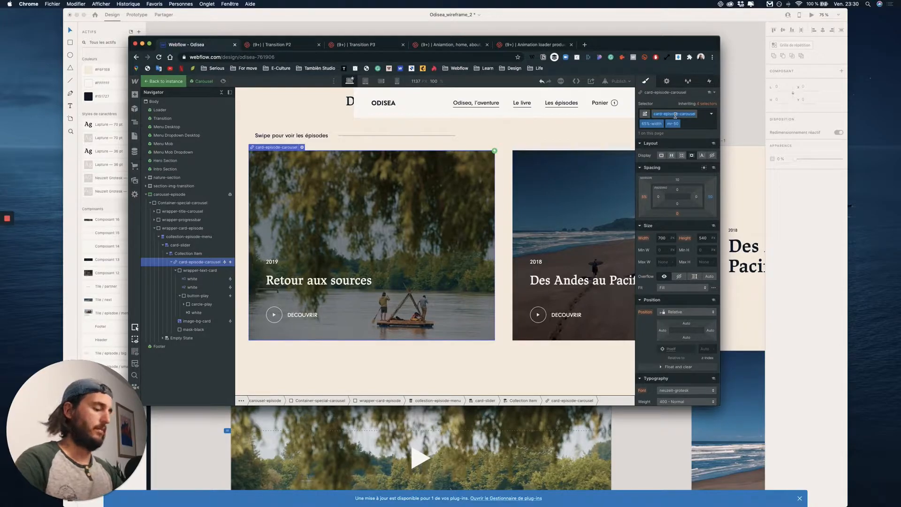
{"action": "left_click", "coordinate": [135, 82]}
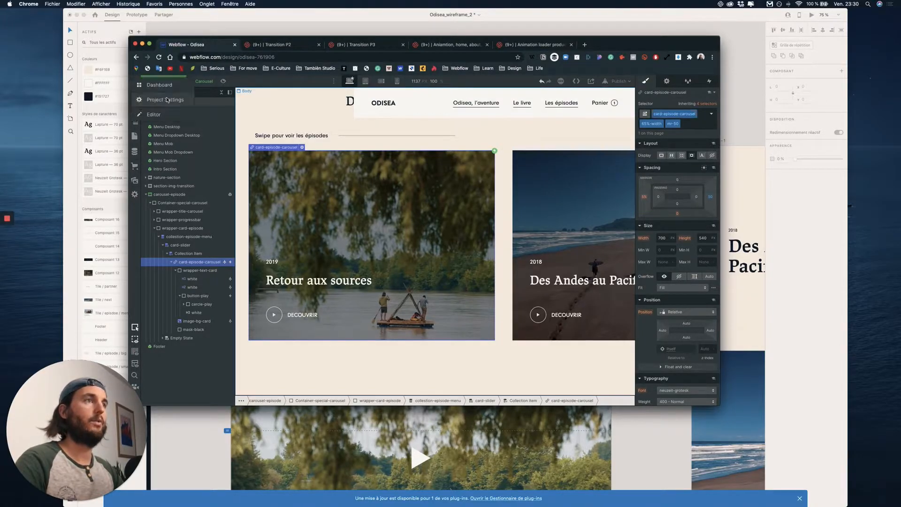
{"action": "left_click", "coordinate": [168, 100]}
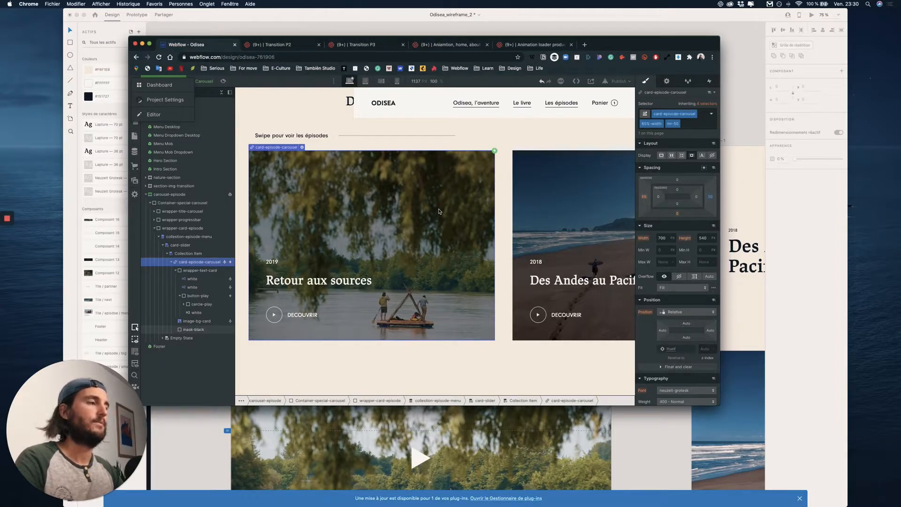
{"action": "left_click", "coordinate": [172, 102]}
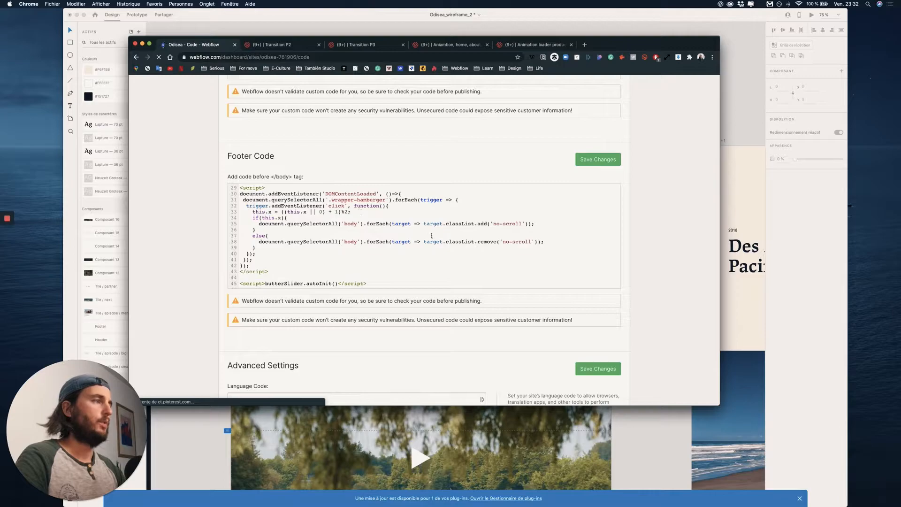
Add a.card-episode-carousel to the click selectors of the Transitioncode script in the footer code and save the changes.
{"action": "type", "text": "<!-- Transitioncode --> <script> $('a.link-button, a.wrapper-logo, a.button-play,').click(function (e) {     e.preventDefault();                   // prevent default anchor behavior     var goTo = this.getAttribute(\"href\"); // store anchor href      setTimeout(function(){          window.location = goTo;     },800); }); </script>"}
{"action": "left_click_drag", "start_coordinate": [331, 223], "coordinate": [254, 230]}
{"action": "left_click", "coordinate": [355, 248]}
{"action": "scroll", "coordinate": [398, 238], "scroll_direction": "down", "scroll_amount": 1}
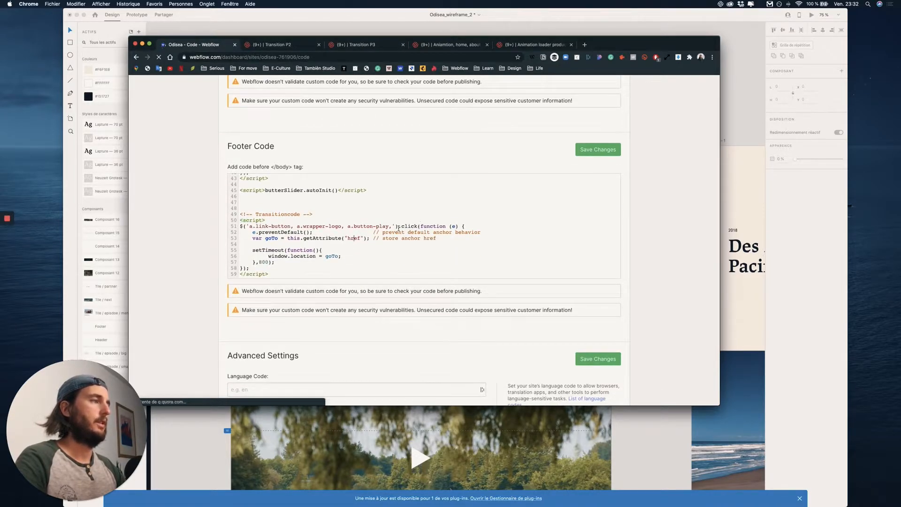
{"action": "left_click", "coordinate": [397, 225]}
{"action": "type", "text": "a."}
{"action": "key", "text": "super+v"}
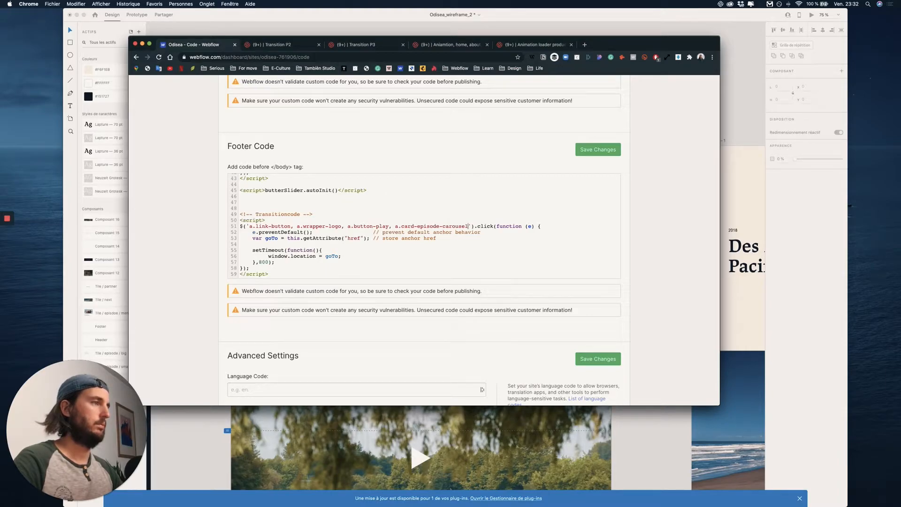
{"action": "left_click", "coordinate": [601, 150]}
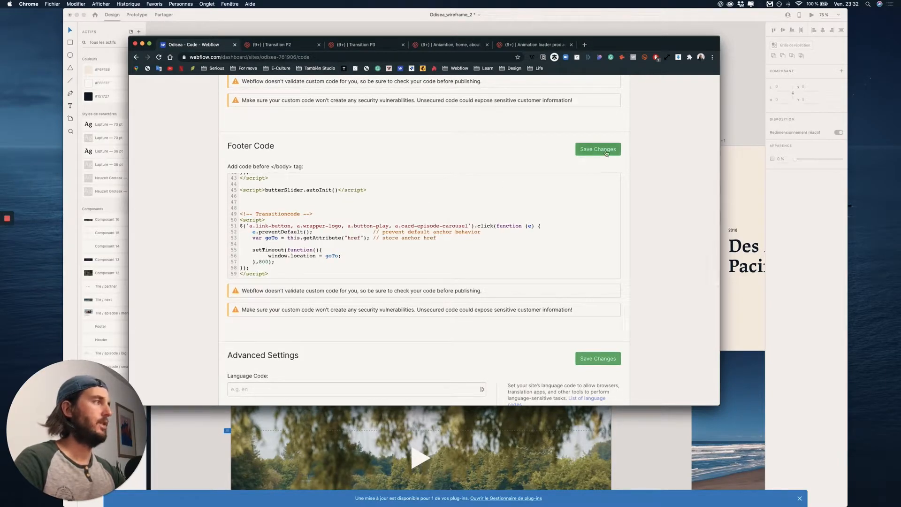
{"action": "scroll", "coordinate": [557, 175], "scroll_direction": "down", "scroll_amount": 1}
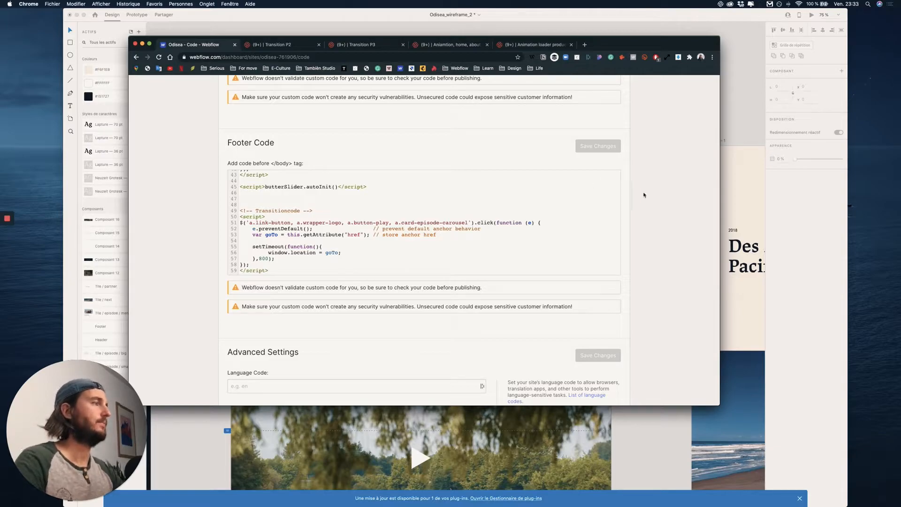
Return to the designer and preview the episode cards in the home page carousel.
{"action": "left_click", "coordinate": [229, 105]}
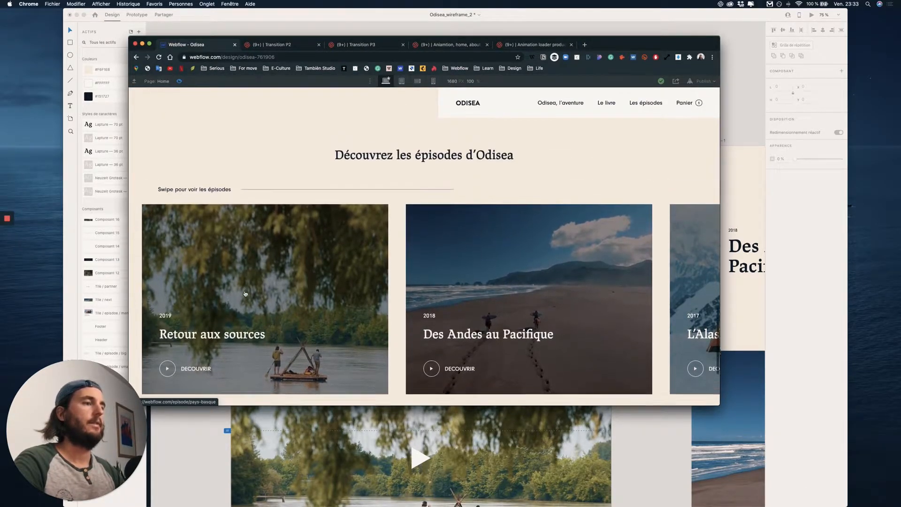
{"action": "scroll", "coordinate": [284, 210], "scroll_direction": "down", "scroll_amount": 2}
{"action": "scroll", "coordinate": [285, 210], "scroll_direction": "up", "scroll_amount": 2}
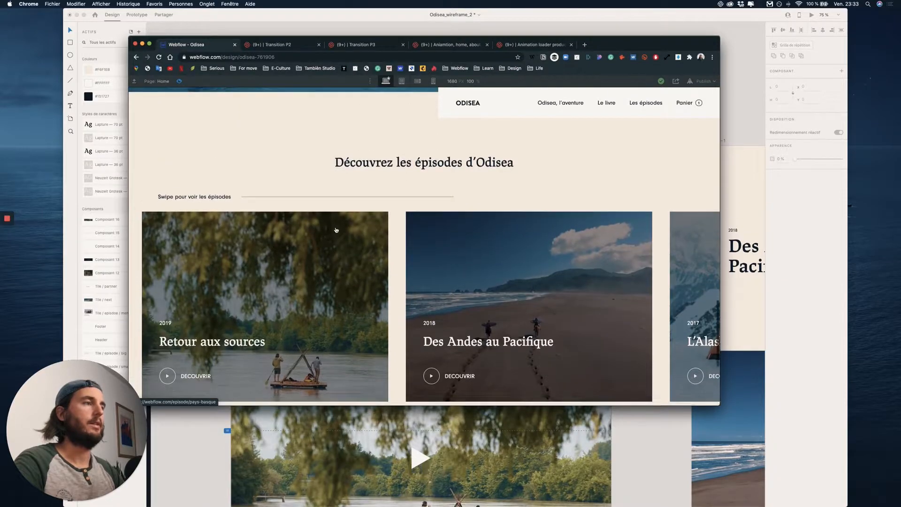
{"action": "scroll", "coordinate": [336, 229], "scroll_direction": "down", "scroll_amount": 1}
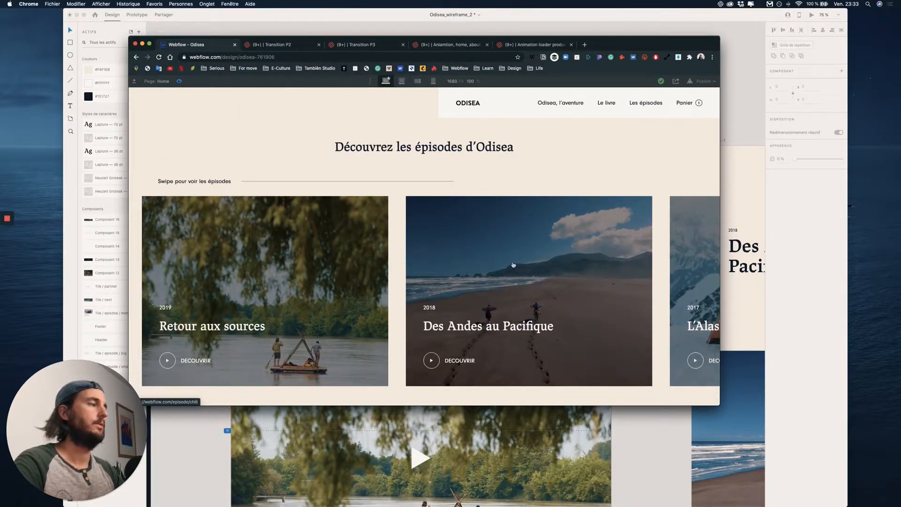
{"action": "scroll", "coordinate": [514, 265], "scroll_direction": "down", "scroll_amount": 1}
{"action": "scroll", "coordinate": [403, 267], "scroll_direction": "up", "scroll_amount": 2}
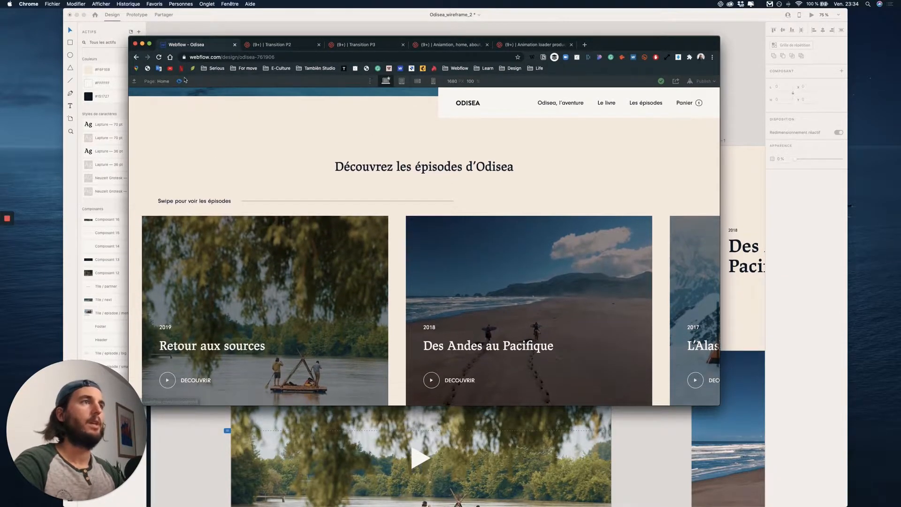
Leave the preview, edit the Carousel symbol and set the card-episode-carousel link's overflow to hidden.
{"action": "key", "text": "super+shift+p"}
{"action": "left_click", "coordinate": [353, 244]}
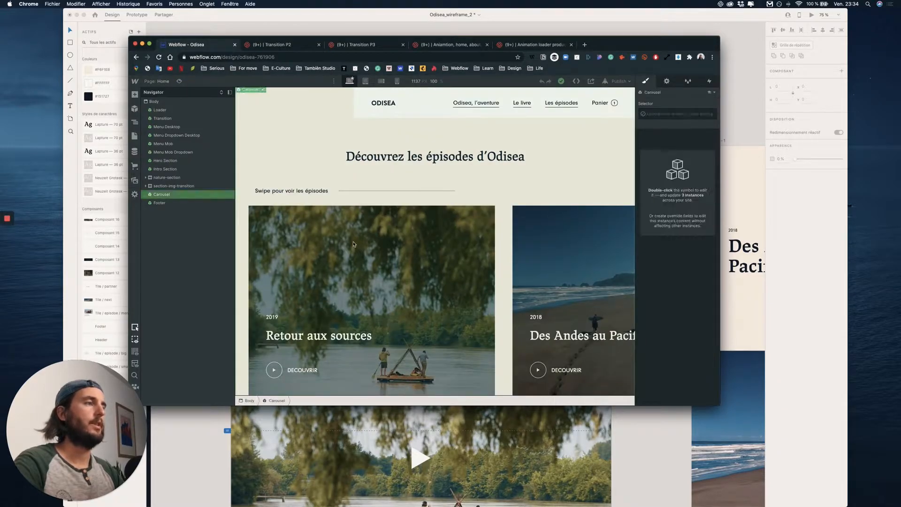
{"action": "double_click", "coordinate": [353, 244]}
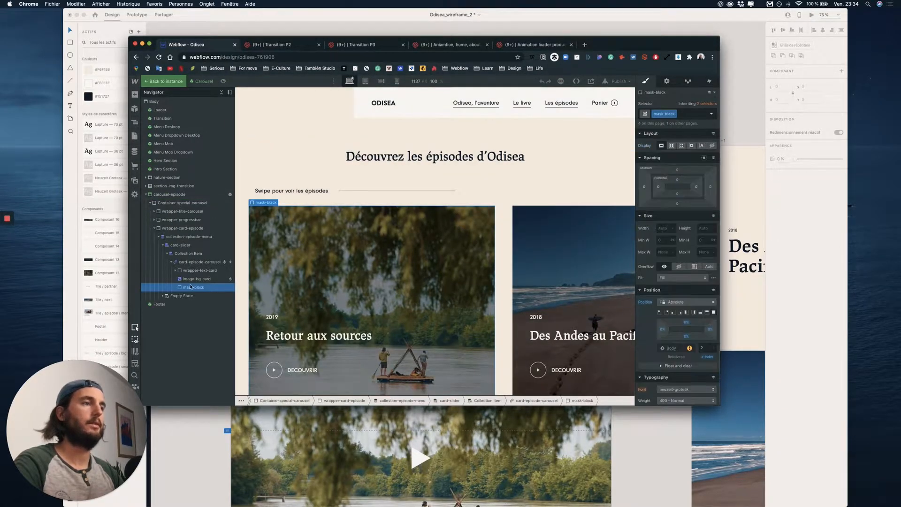
{"action": "left_click", "coordinate": [196, 262]}
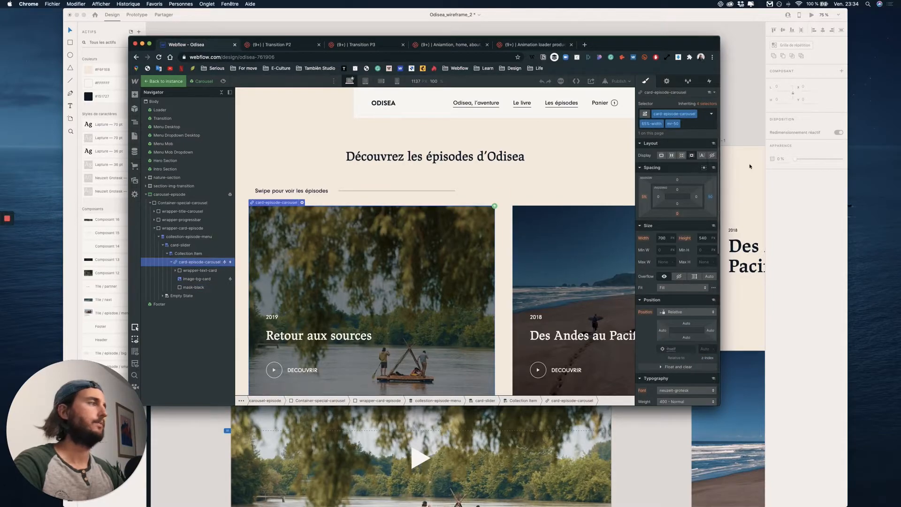
{"action": "left_click", "coordinate": [709, 81]}
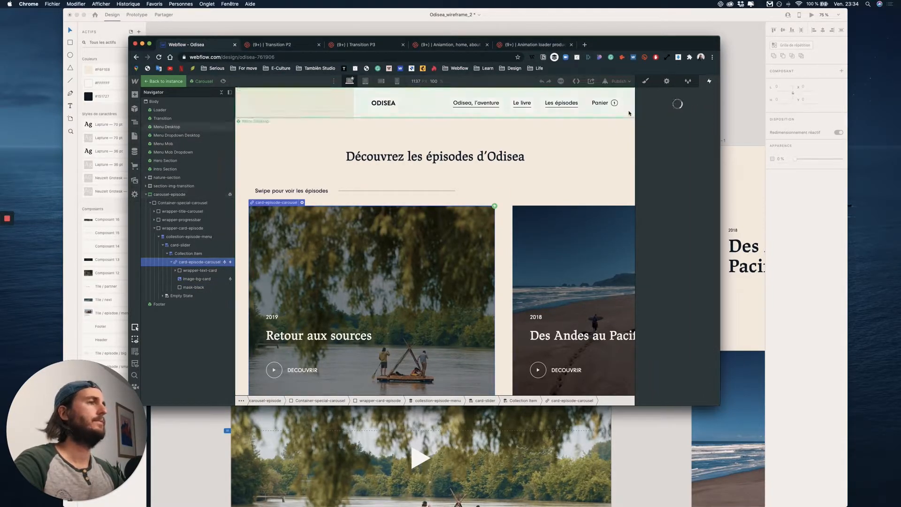
{"action": "scroll", "coordinate": [527, 170], "scroll_direction": "down", "scroll_amount": 2}
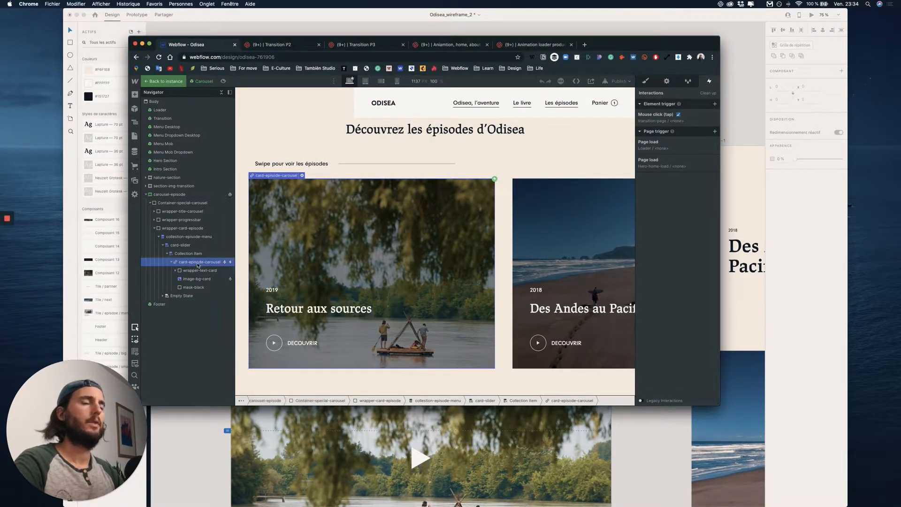
{"action": "left_click", "coordinate": [646, 81]}
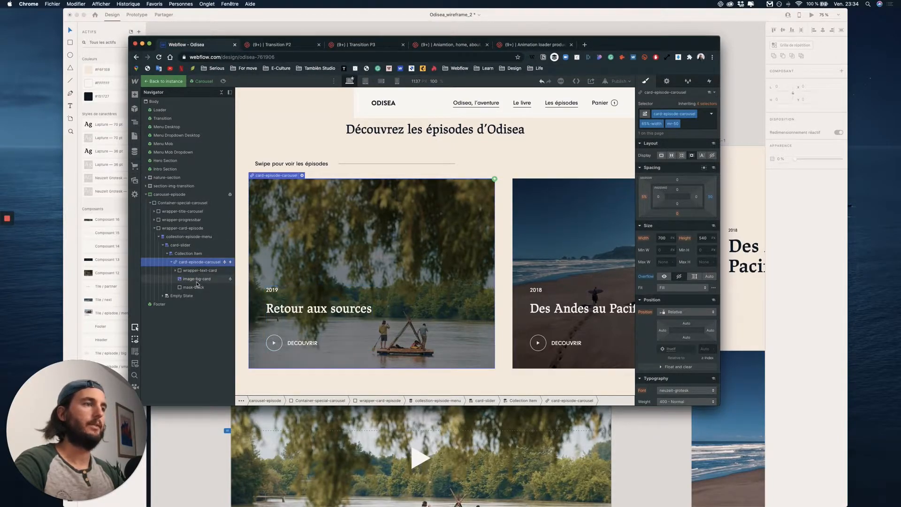
Add a mouse hover trigger to the card-episode-carousel link, applied to all elements with the same class.
{"action": "left_click", "coordinate": [710, 82]}
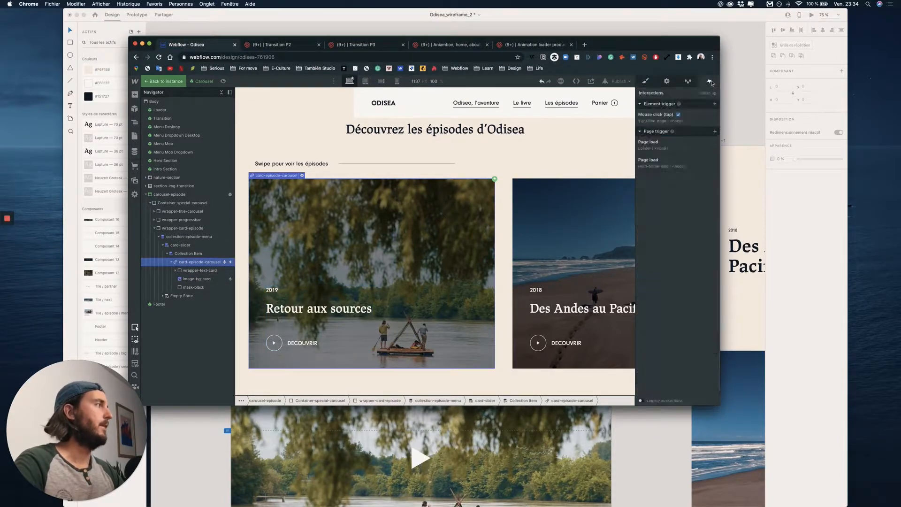
{"action": "left_click", "coordinate": [716, 104]}
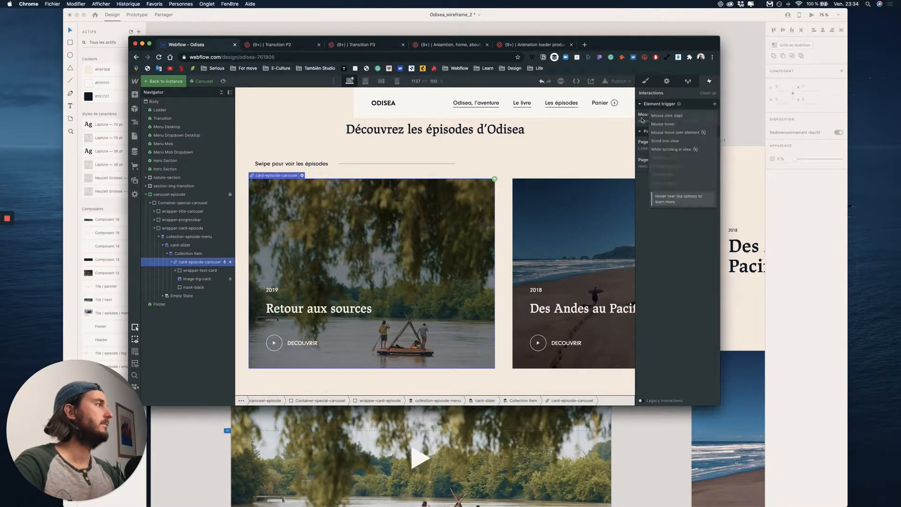
{"action": "left_click", "coordinate": [671, 119]}
{"action": "left_click", "coordinate": [694, 232]}
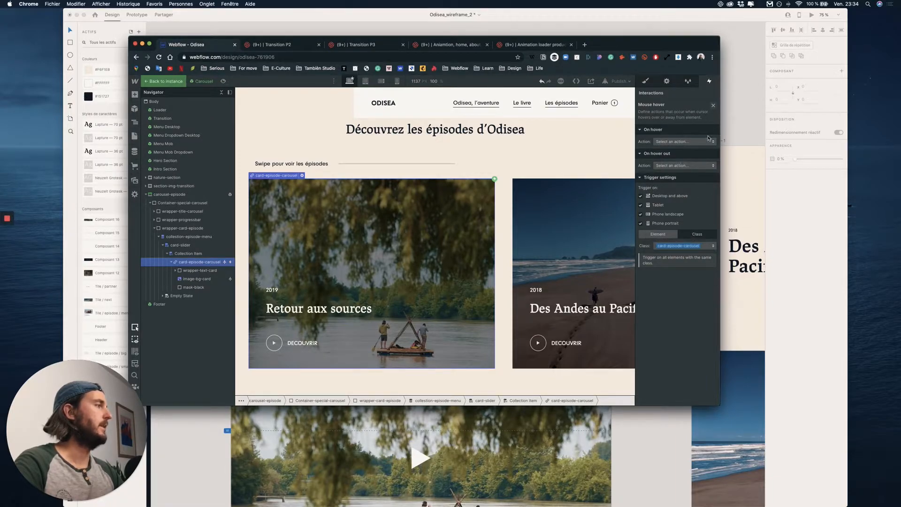
Set the on-hover action to start an animation and create a new timed animation named hover-card-episode-IN.
{"action": "left_click", "coordinate": [690, 141]}
{"action": "left_click", "coordinate": [678, 160]}
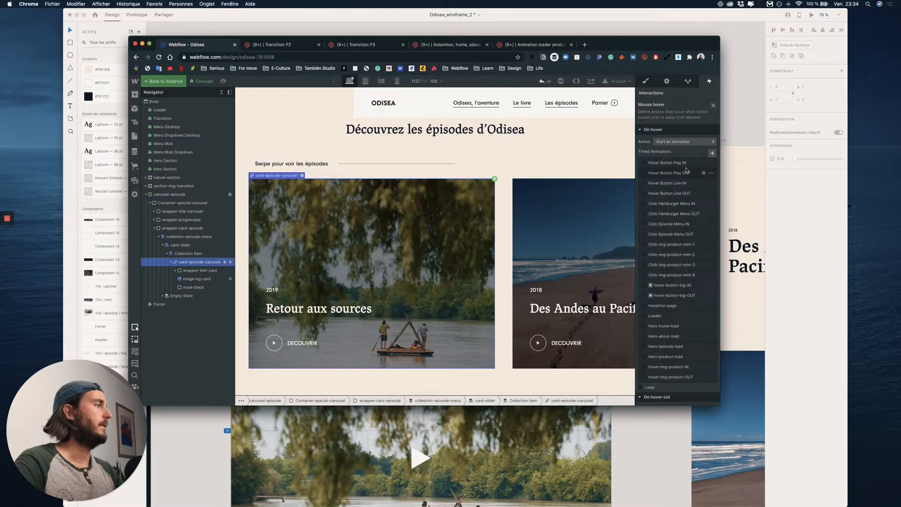
{"action": "left_click", "coordinate": [712, 154]}
{"action": "type", "text": "hover-card-episode-IN"}
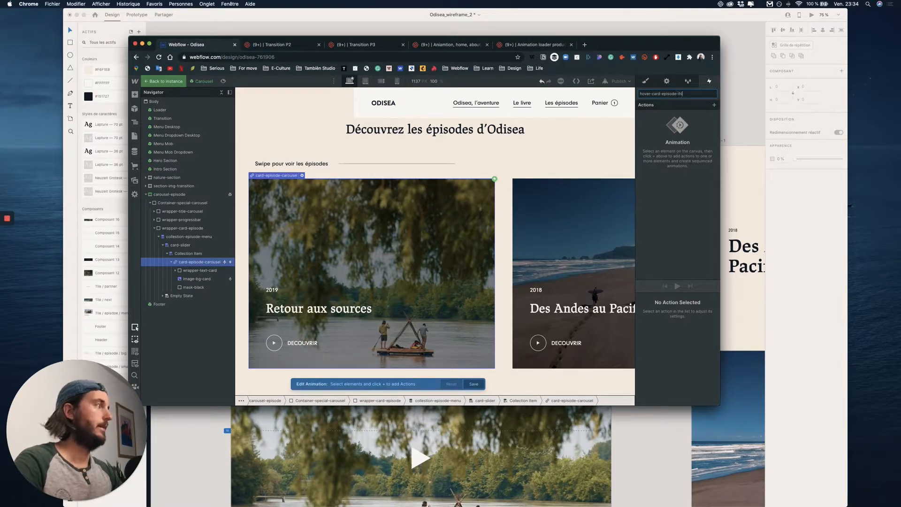
{"action": "key", "text": "Return"}
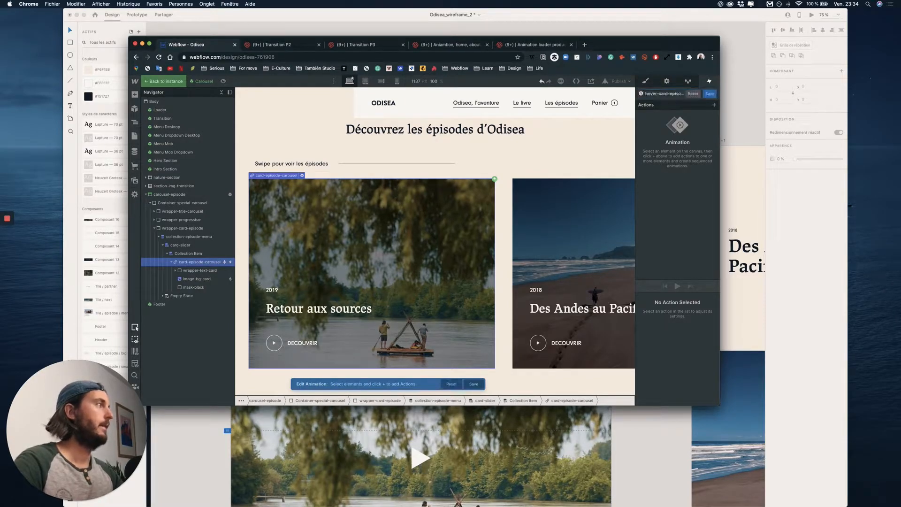
Add a Scale action for image-bg-card, set as initial state with a scale of 1 on both X and Y.
{"action": "left_click", "coordinate": [197, 279]}
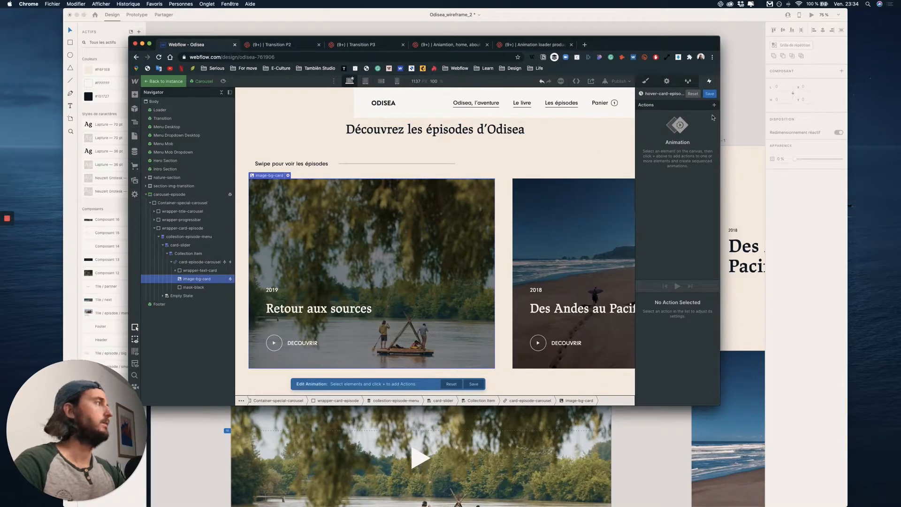
{"action": "left_click", "coordinate": [714, 105]}
{"action": "left_click", "coordinate": [666, 135]}
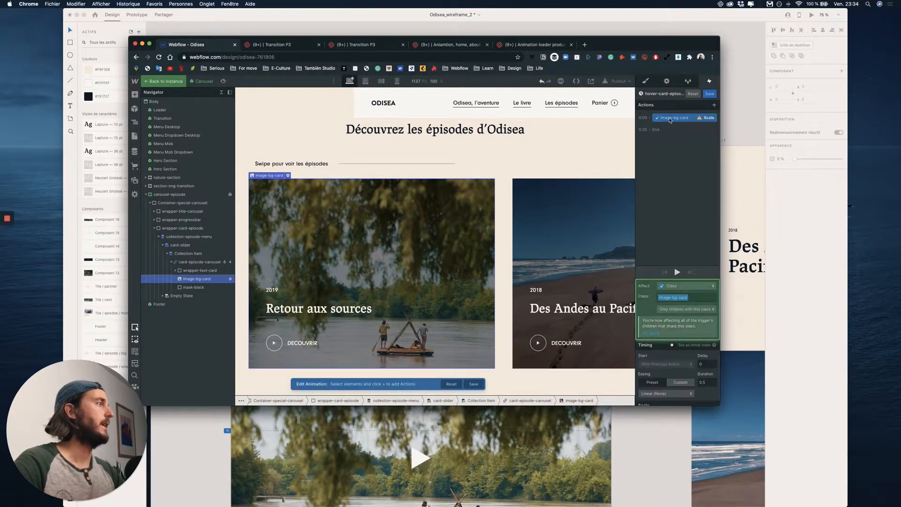
{"action": "right_click", "coordinate": [671, 119]}
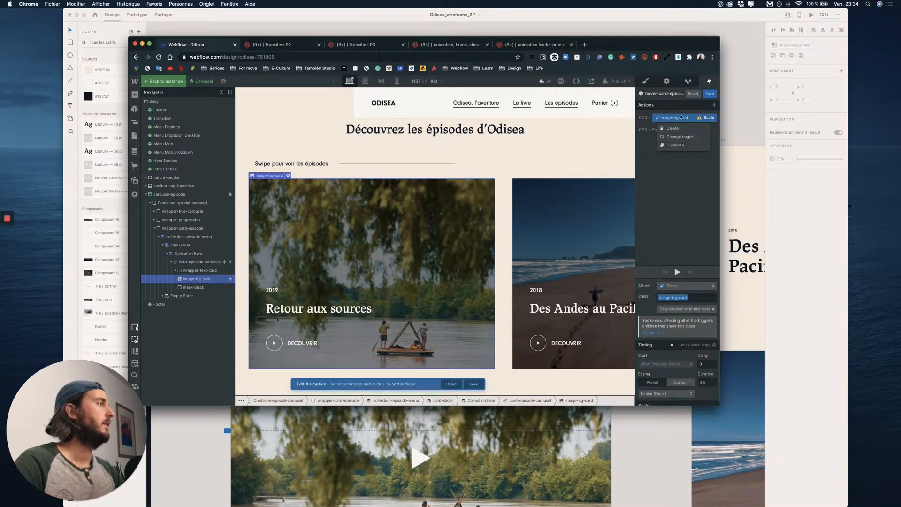
{"action": "scroll", "coordinate": [705, 389], "scroll_direction": "down", "scroll_amount": 2}
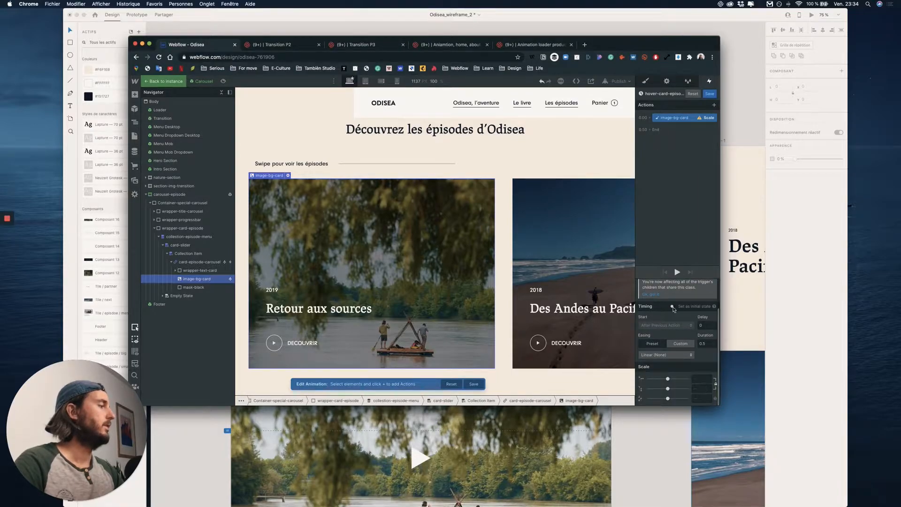
{"action": "left_click", "coordinate": [672, 306]}
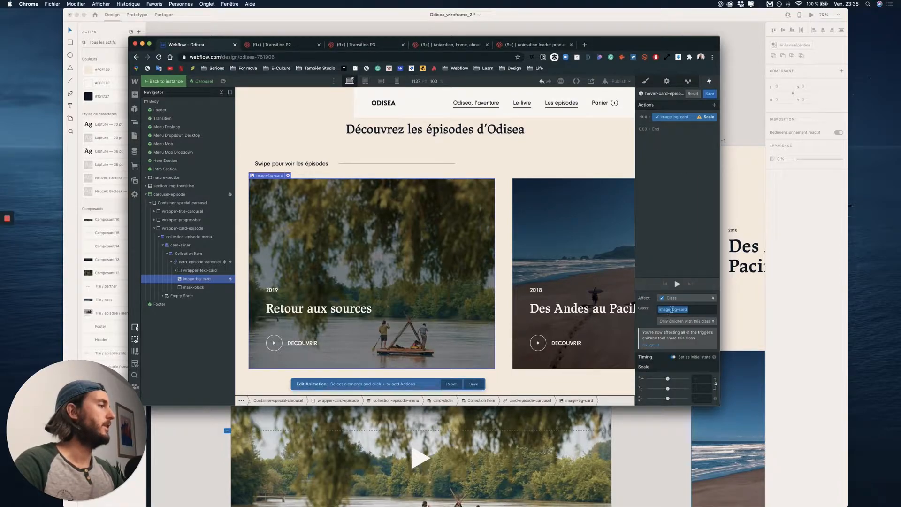
{"action": "left_click", "coordinate": [703, 376]}
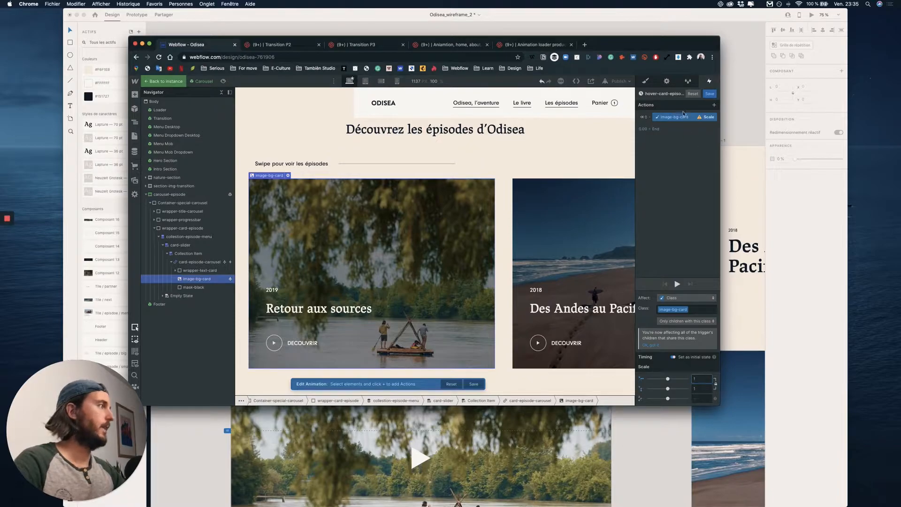
Duplicate the image-bg-card Scale action and give the copy a 1.1 scale, Out Quad easing and a 0.7 s duration.
{"action": "right_click", "coordinate": [669, 117]}
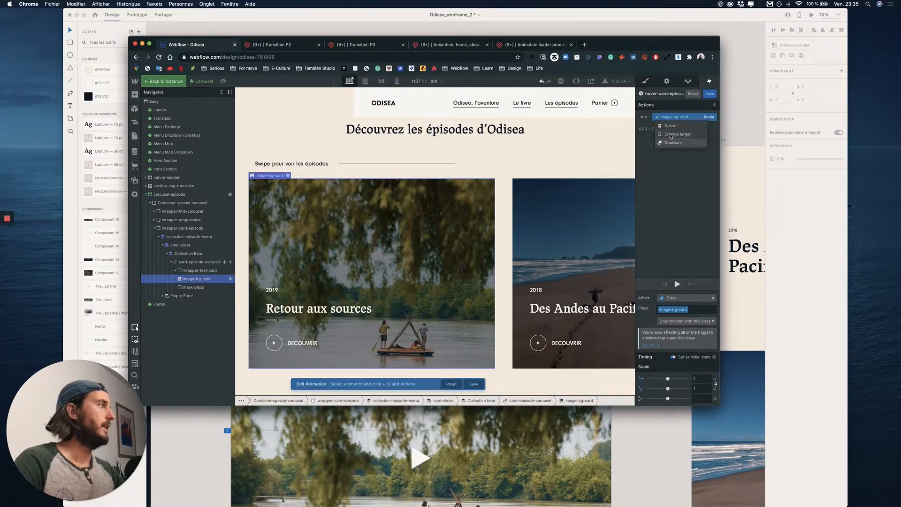
{"action": "left_click", "coordinate": [673, 142]}
{"action": "left_click", "coordinate": [703, 378]}
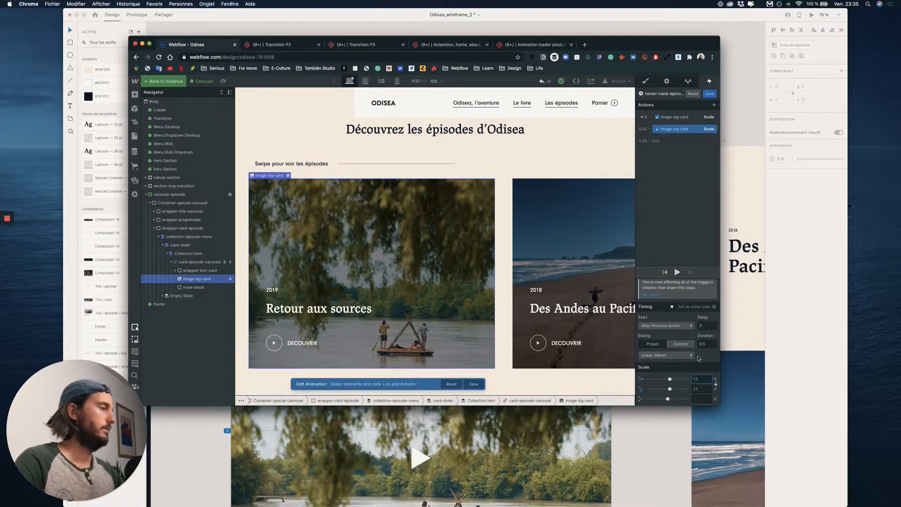
{"action": "left_click", "coordinate": [671, 355]}
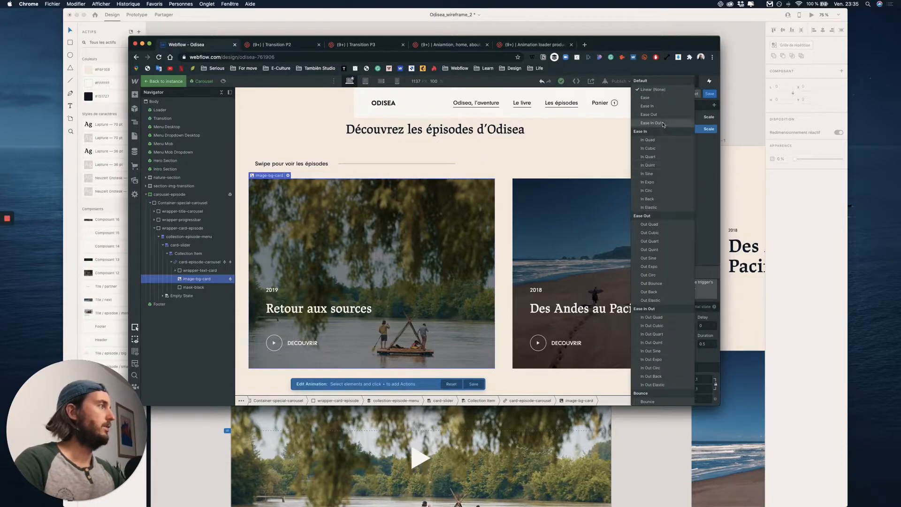
{"action": "left_click", "coordinate": [661, 226]}
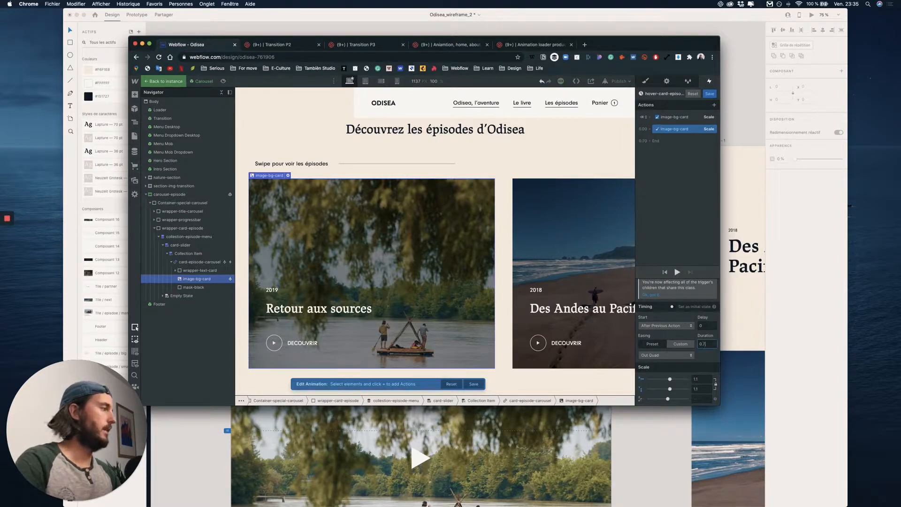
Save the hover-card-episode-IN animation and preview its effect on the carousel cards.
{"action": "left_click", "coordinate": [677, 273]}
{"action": "left_click", "coordinate": [676, 117]}
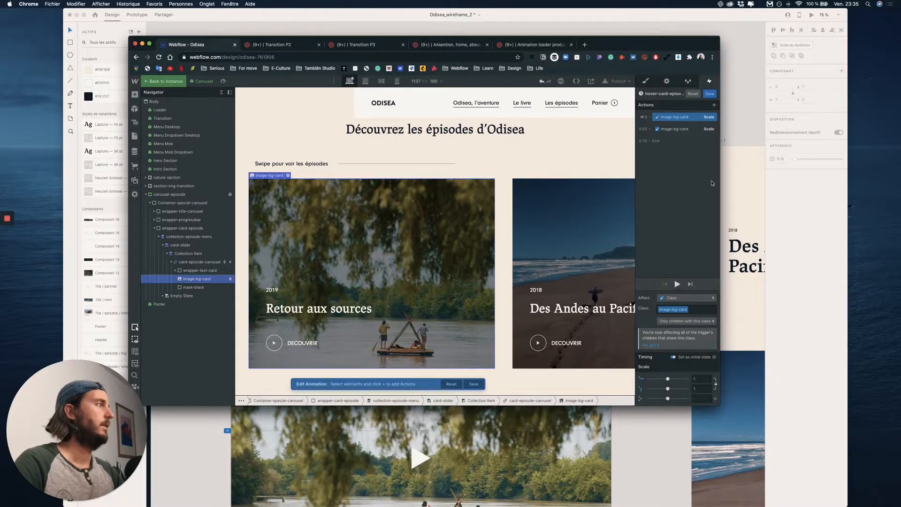
{"action": "left_click", "coordinate": [714, 95]}
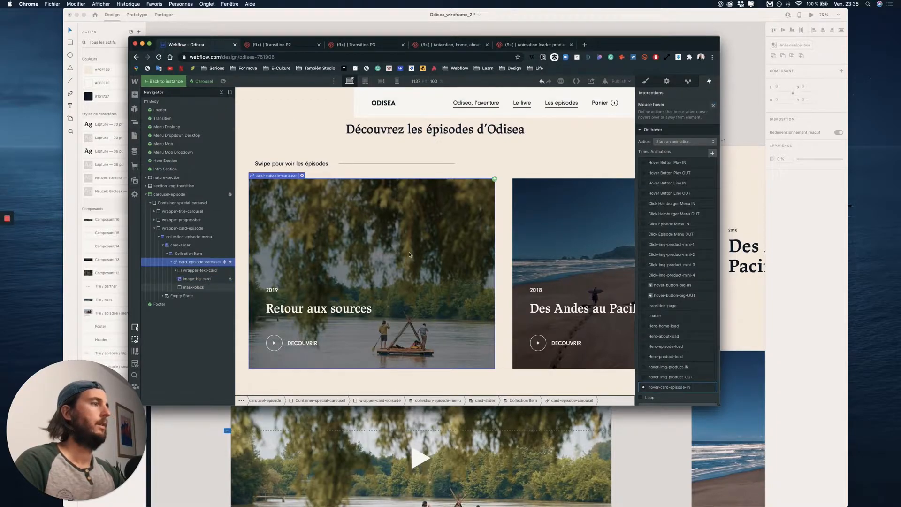
{"action": "left_click", "coordinate": [224, 82]}
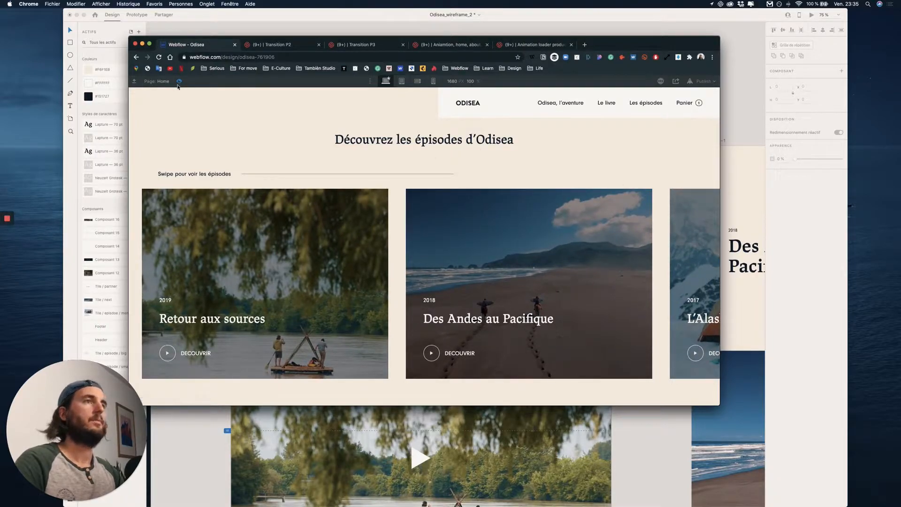
{"action": "key", "text": "super+shift+p"}
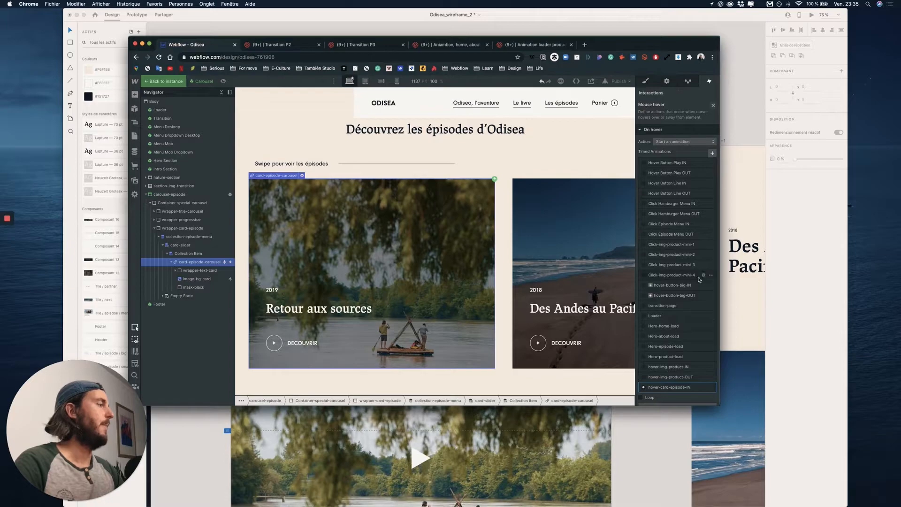
Reopen hover-card-episode-IN, set the second image-bg-card action's scale to 1.05 and save the animation.
{"action": "scroll", "coordinate": [677, 329], "scroll_direction": "down", "scroll_amount": 2}
{"action": "left_click", "coordinate": [685, 341]}
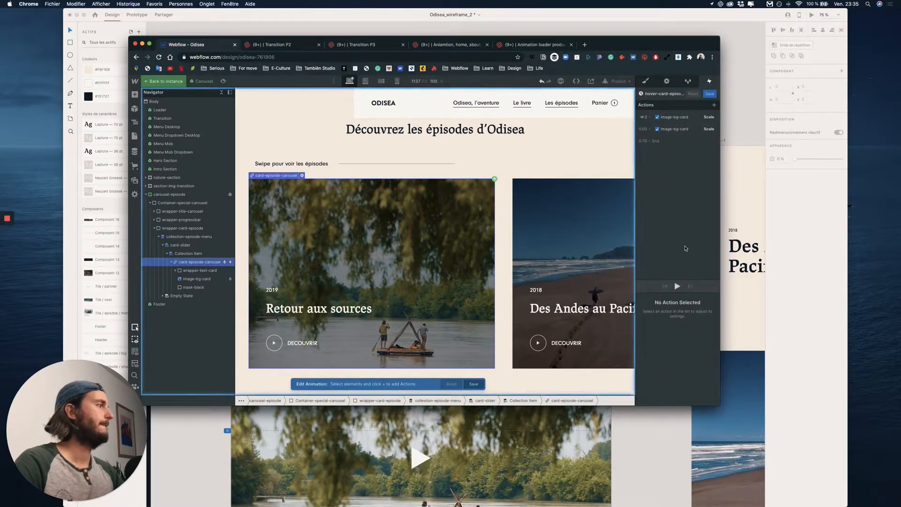
{"action": "left_click", "coordinate": [696, 118]}
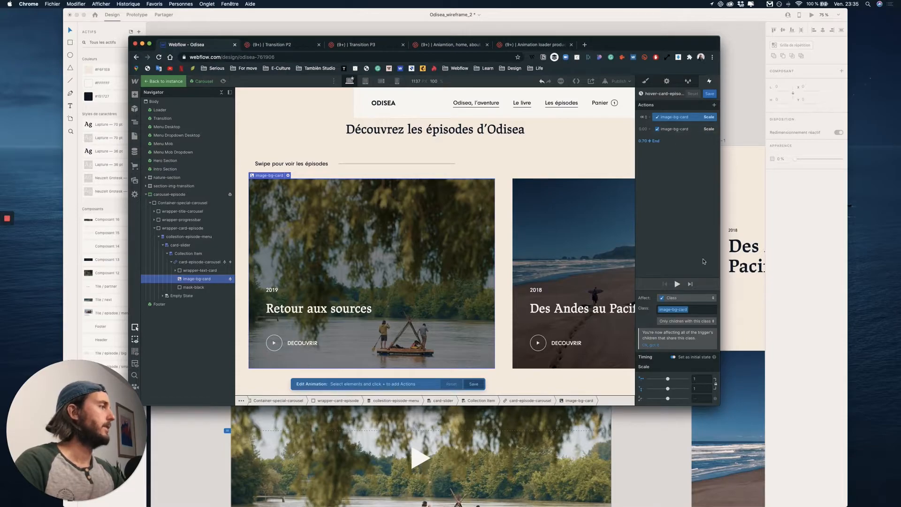
{"action": "left_click", "coordinate": [674, 129]}
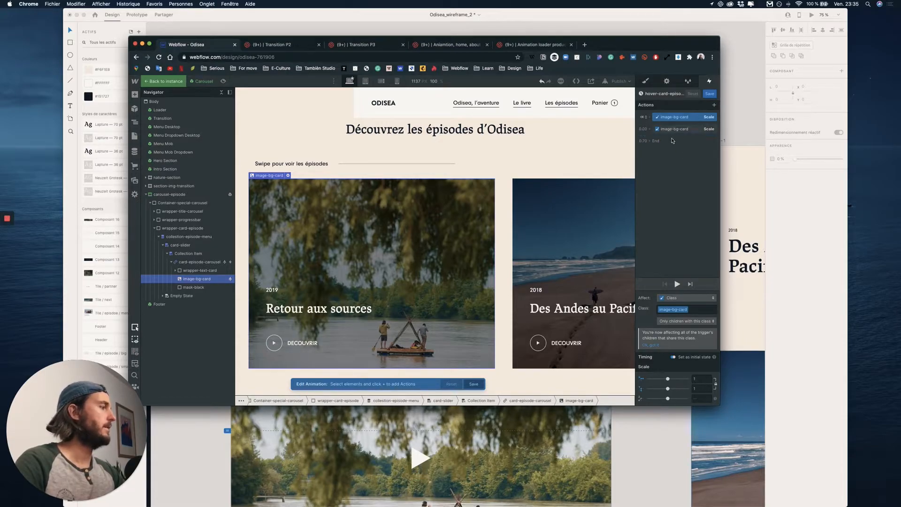
{"action": "left_click", "coordinate": [702, 389]}
{"action": "type", "text": "1.05"}
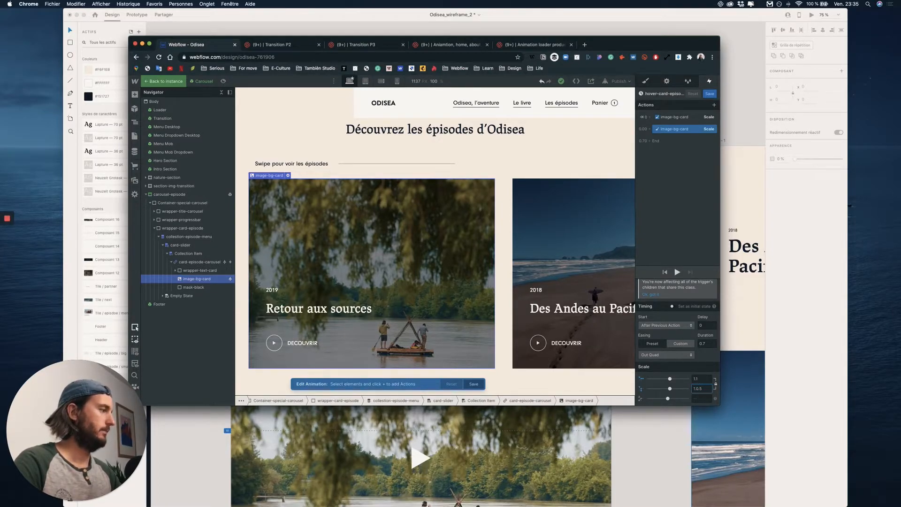
{"action": "key", "text": "Return"}
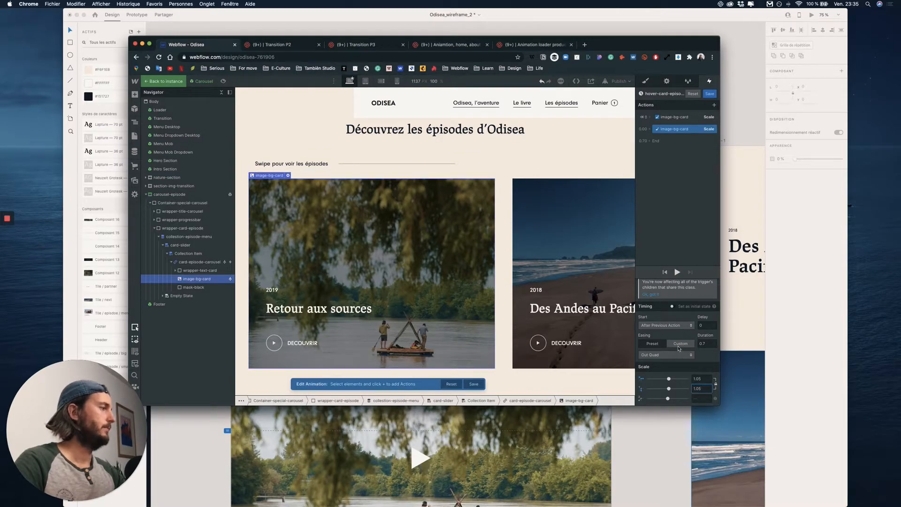
{"action": "left_click", "coordinate": [710, 94]}
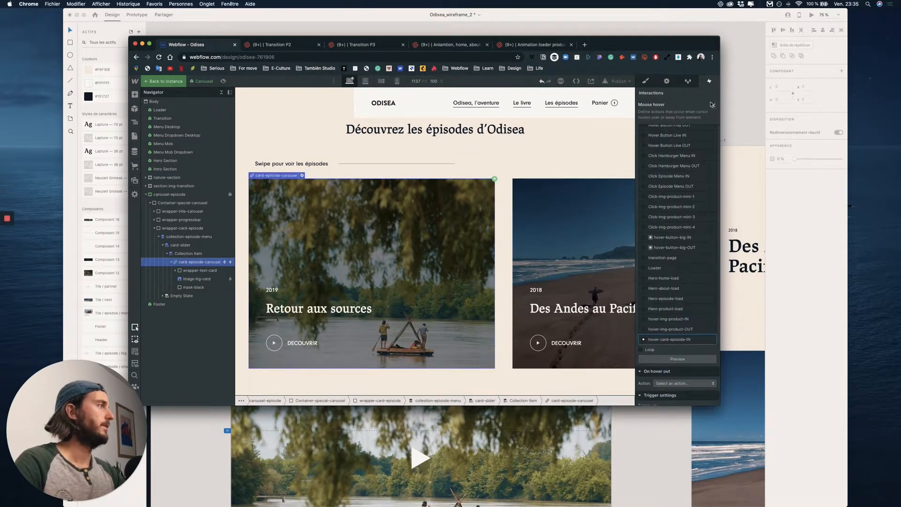
Set the mouse hover trigger's on-hover-out action to start an animation.
{"action": "scroll", "coordinate": [681, 200], "scroll_direction": "down", "scroll_amount": 4}
{"action": "left_click", "coordinate": [684, 301]}
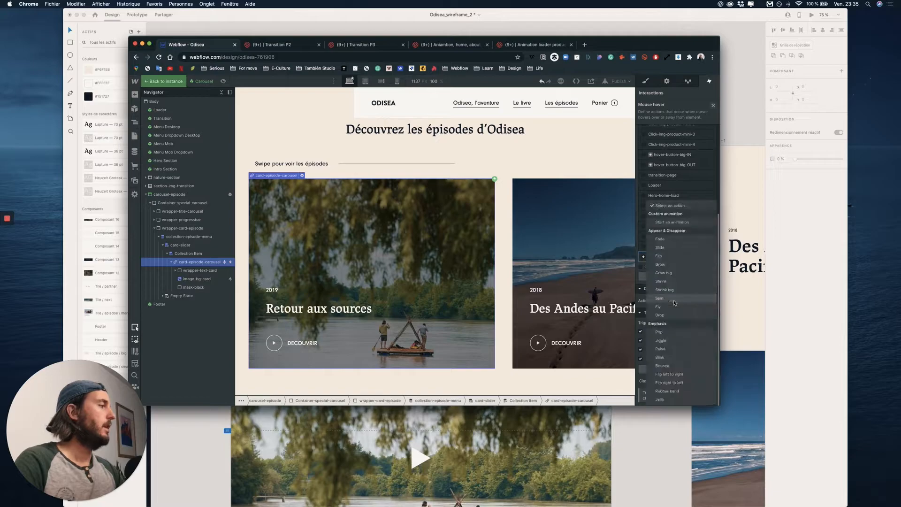
{"action": "key", "text": "Escape"}
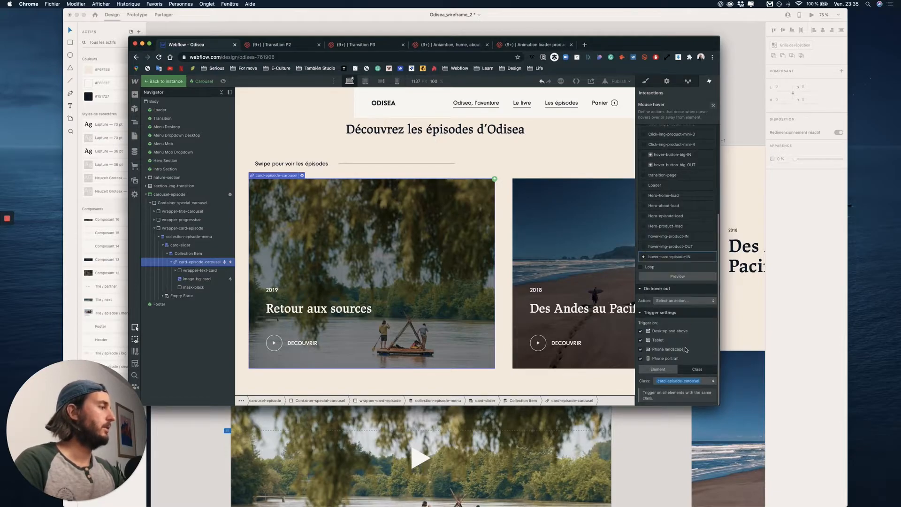
{"action": "left_click", "coordinate": [677, 301]}
{"action": "left_click", "coordinate": [677, 309]}
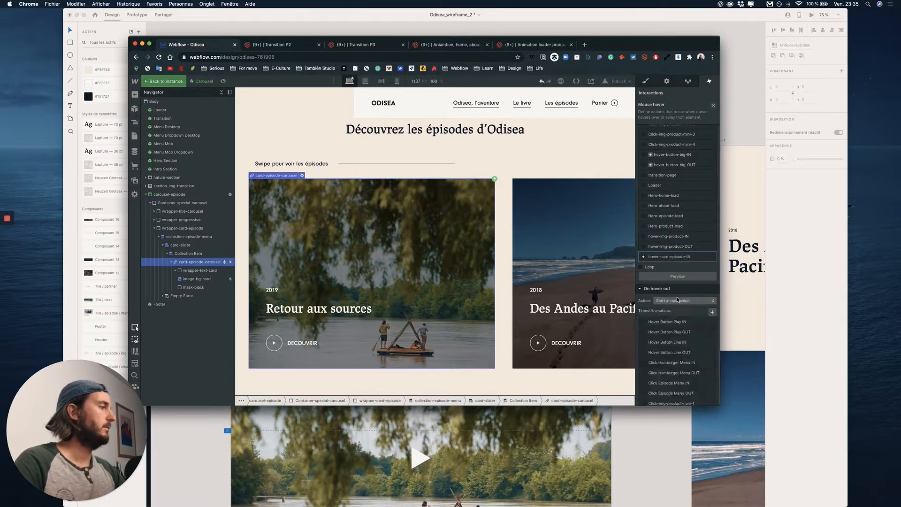
{"action": "left_click", "coordinate": [677, 300]}
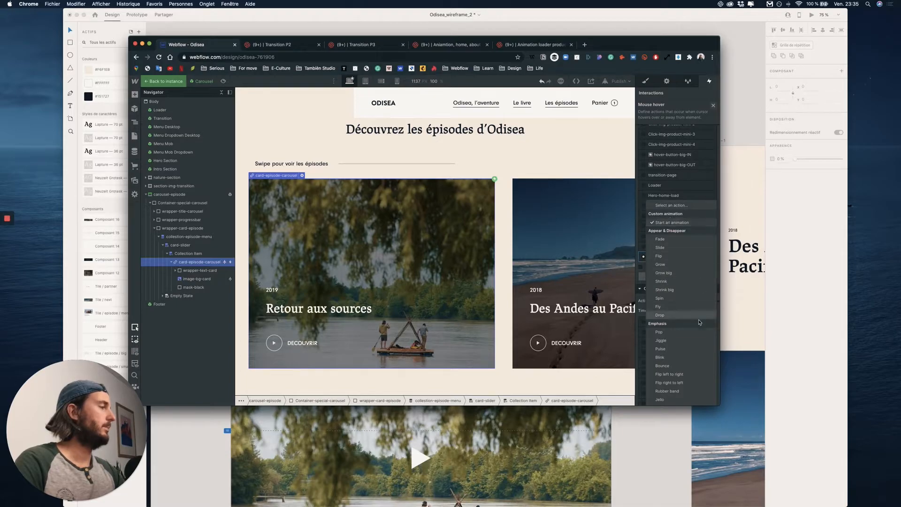
{"action": "left_click", "coordinate": [671, 222]}
Duplicate the hover-card-episode-IN animation for use as the hover-out animation.
{"action": "scroll", "coordinate": [701, 357], "scroll_direction": "down", "scroll_amount": 3}
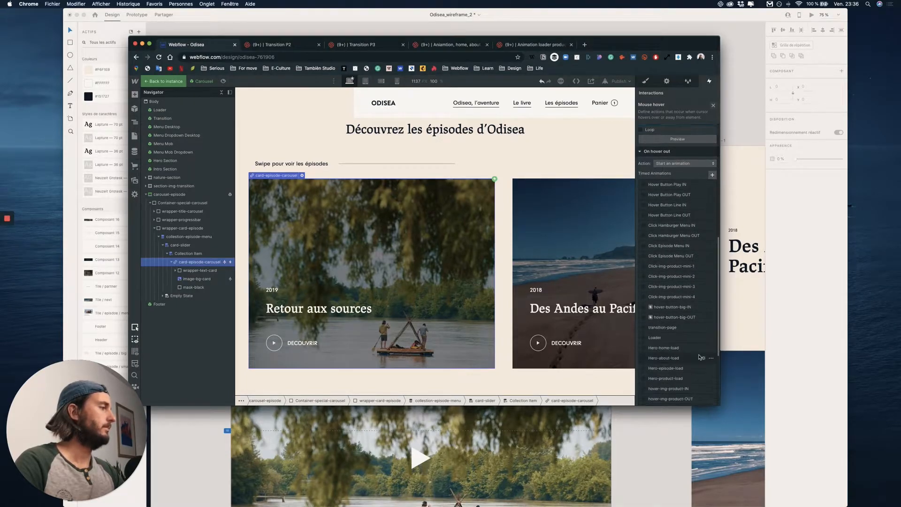
{"action": "scroll", "coordinate": [701, 358], "scroll_direction": "down", "scroll_amount": 5}
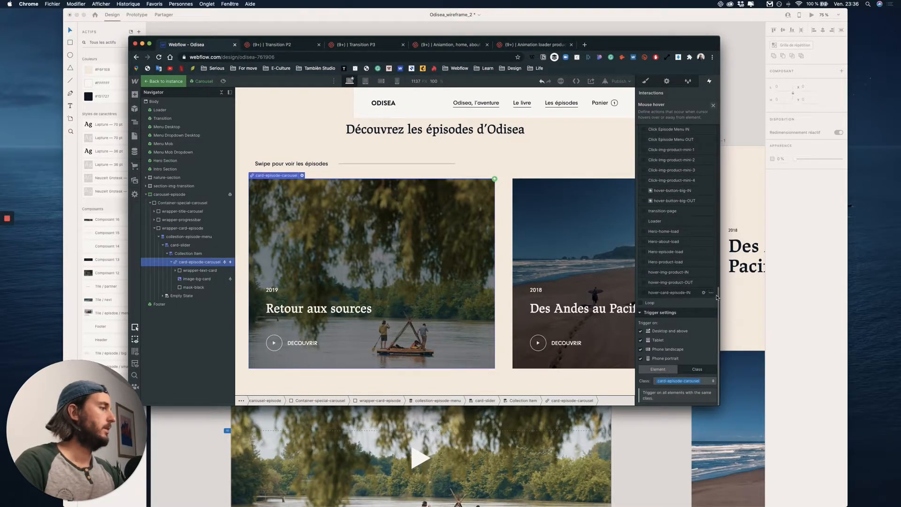
{"action": "left_click", "coordinate": [711, 292]}
{"action": "left_click", "coordinate": [694, 321]}
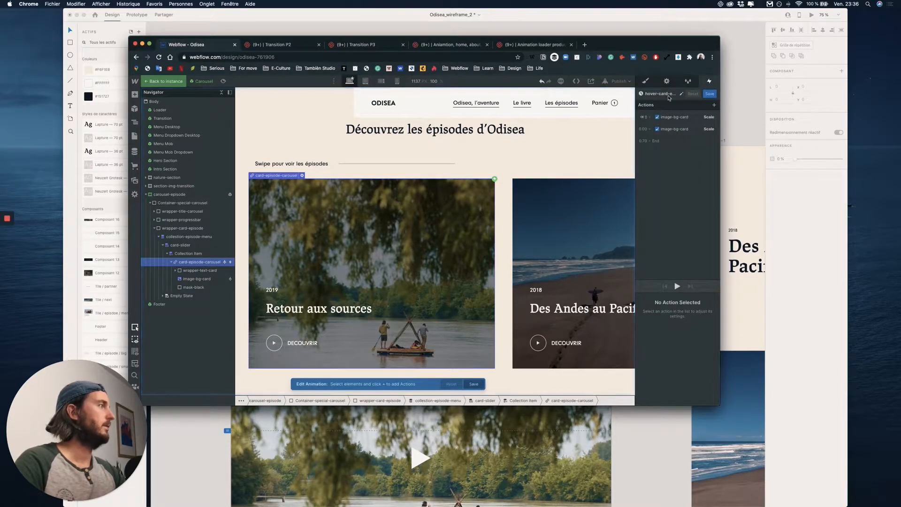
Rename the duplicated animation by replacing its IN suffix, and delete its second image-bg-card Scale action.
{"action": "left_click", "coordinate": [676, 94]}
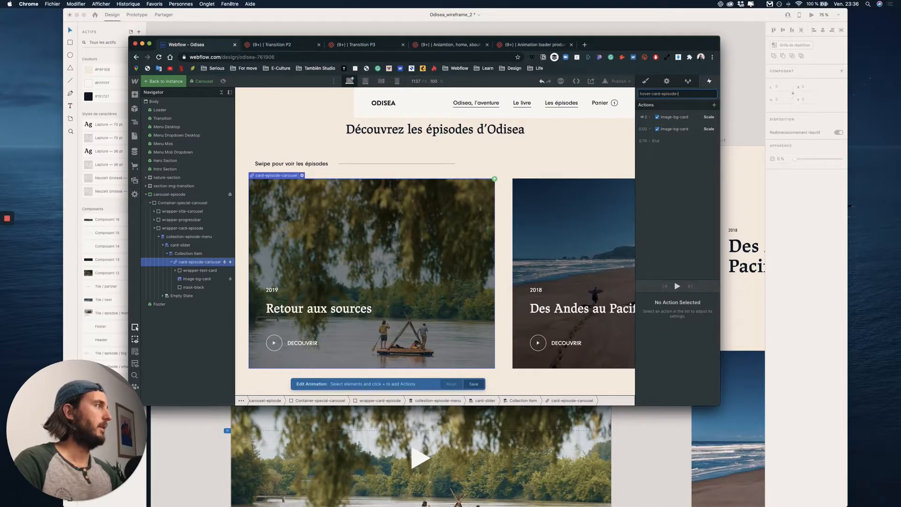
{"action": "key", "text": "Return"}
{"action": "left_click", "coordinate": [669, 130]}
{"action": "key", "text": "Delete"}
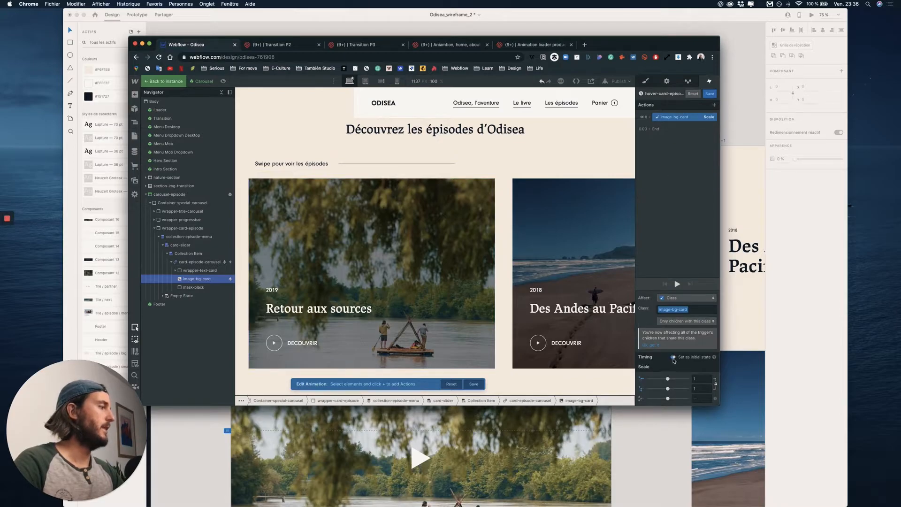
Turn off the initial state on the hover-out image-bg-card Scale action, set its duration to 0.7 s and save the animation.
{"action": "left_click", "coordinate": [674, 358]}
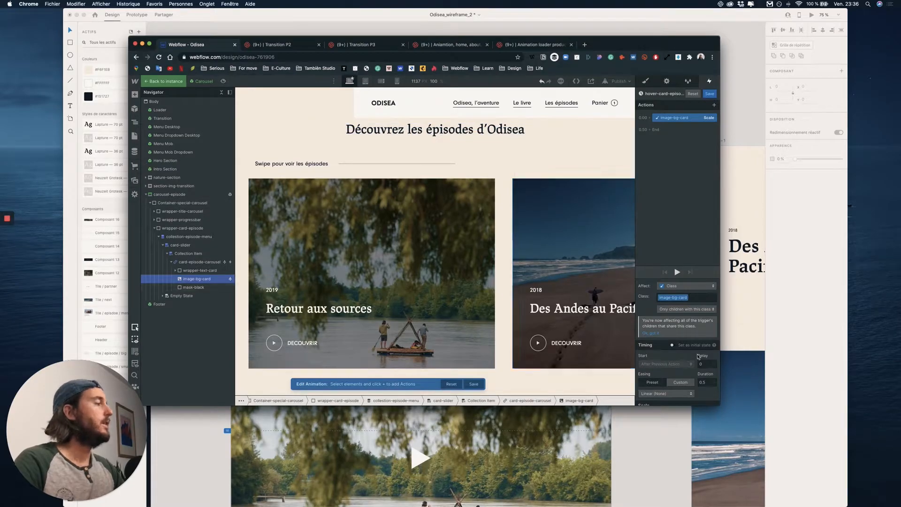
{"action": "scroll", "coordinate": [702, 351], "scroll_direction": "down", "scroll_amount": 1}
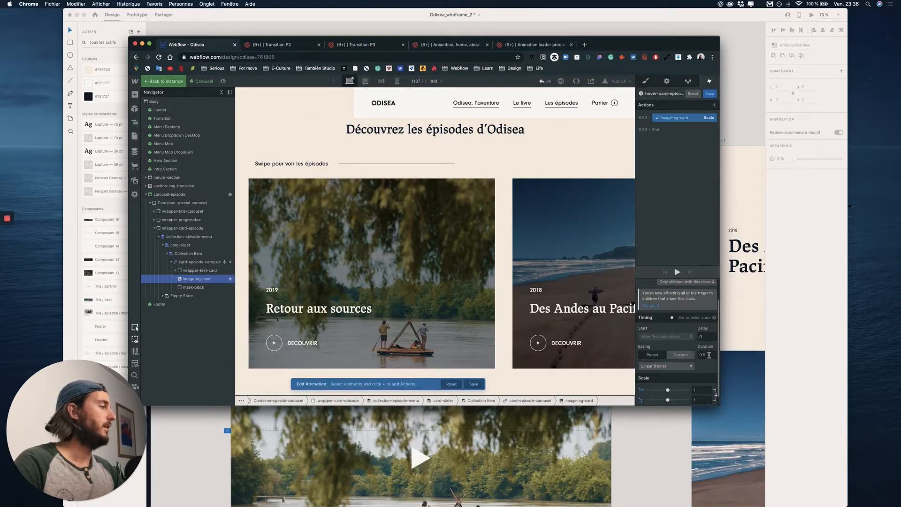
{"action": "left_click", "coordinate": [709, 355]}
{"action": "type", "text": ".7"}
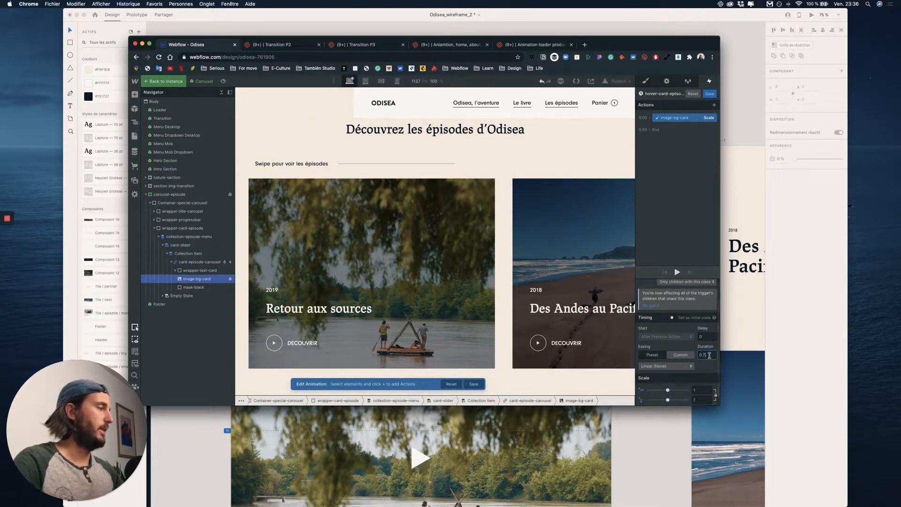
{"action": "left_click", "coordinate": [666, 367]}
{"action": "left_click", "coordinate": [676, 123]}
{"action": "left_click", "coordinate": [710, 93]}
Preview the home page to check the carousel cards' hover animation and the cards in the Les épisodes dropdown.
{"action": "key", "text": "super+shift+p"}
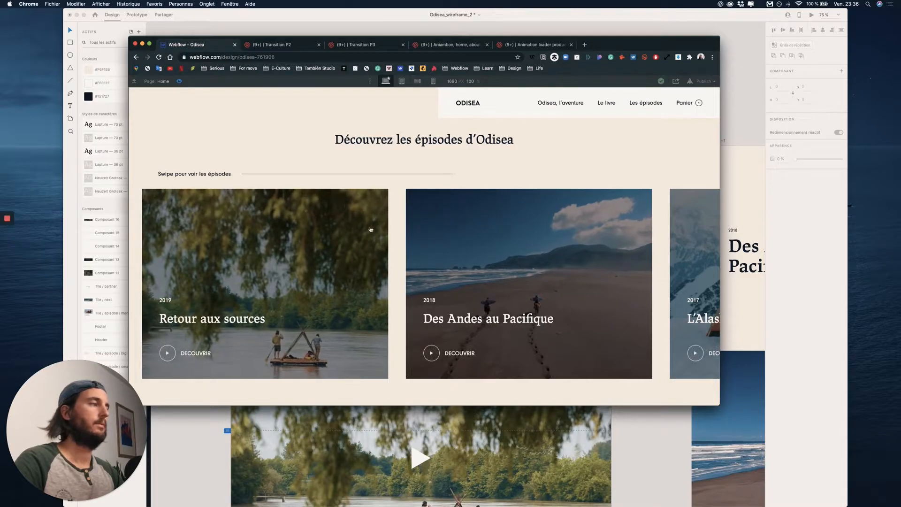
{"action": "scroll", "coordinate": [352, 234], "scroll_direction": "down", "scroll_amount": 2}
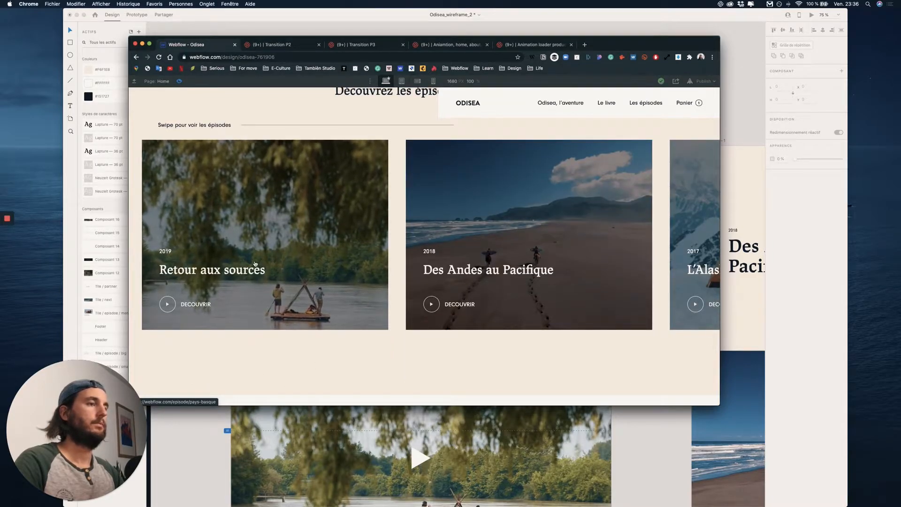
{"action": "scroll", "coordinate": [265, 169], "scroll_direction": "up", "scroll_amount": 2}
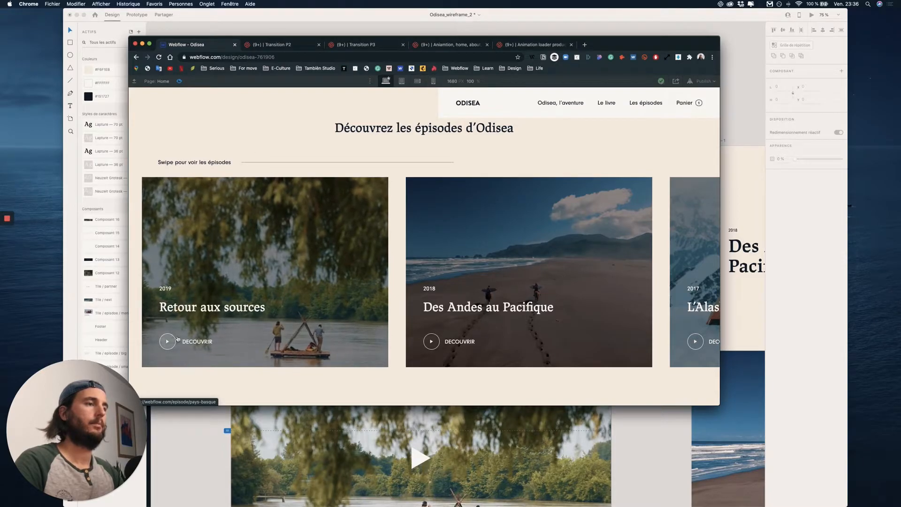
{"action": "scroll", "coordinate": [316, 171], "scroll_direction": "up", "scroll_amount": 10}
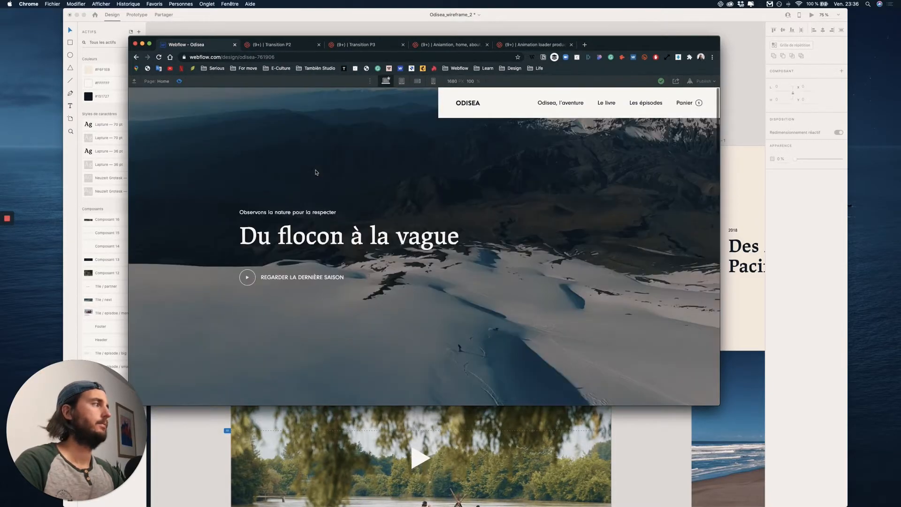
{"action": "left_click", "coordinate": [647, 105]}
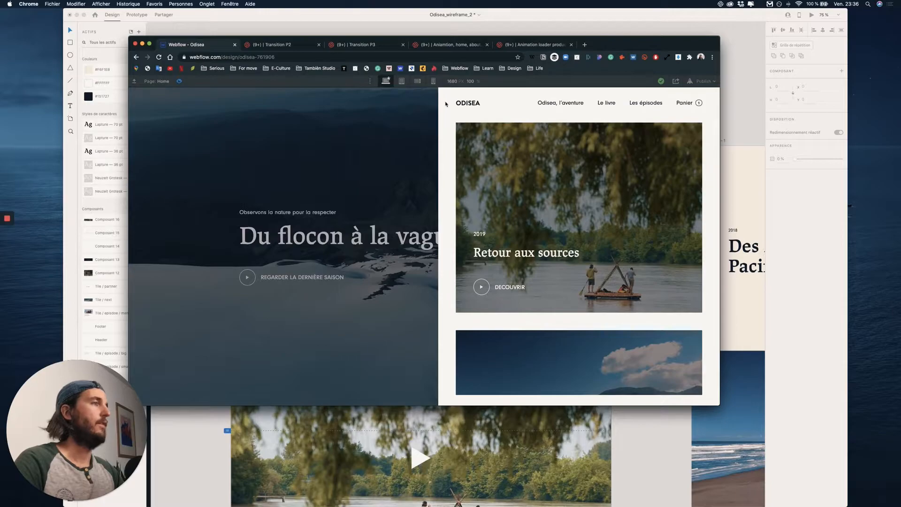
Exit the preview, leave the Carousel component and open the Menu Dropdown Desktop component for editing.
{"action": "left_click", "coordinate": [179, 81]}
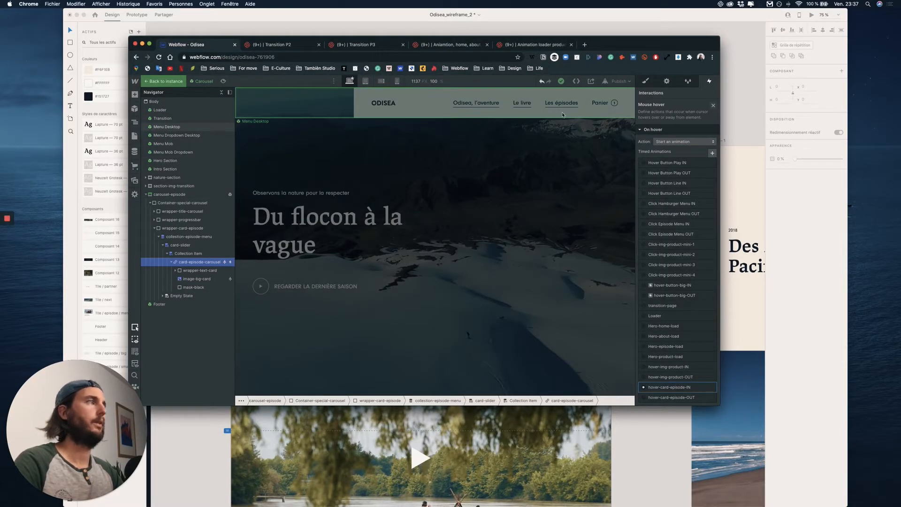
{"action": "left_click", "coordinate": [477, 98]}
{"action": "left_click", "coordinate": [176, 135]}
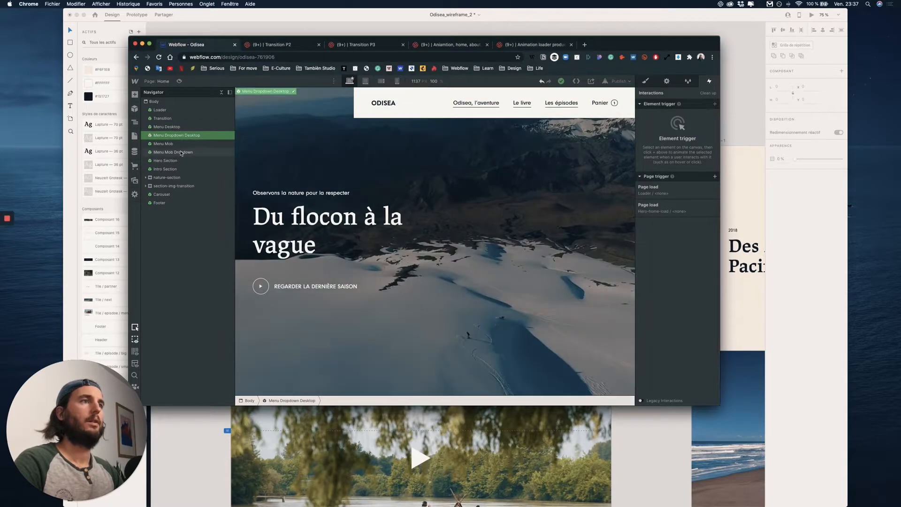
{"action": "left_click", "coordinate": [173, 127]}
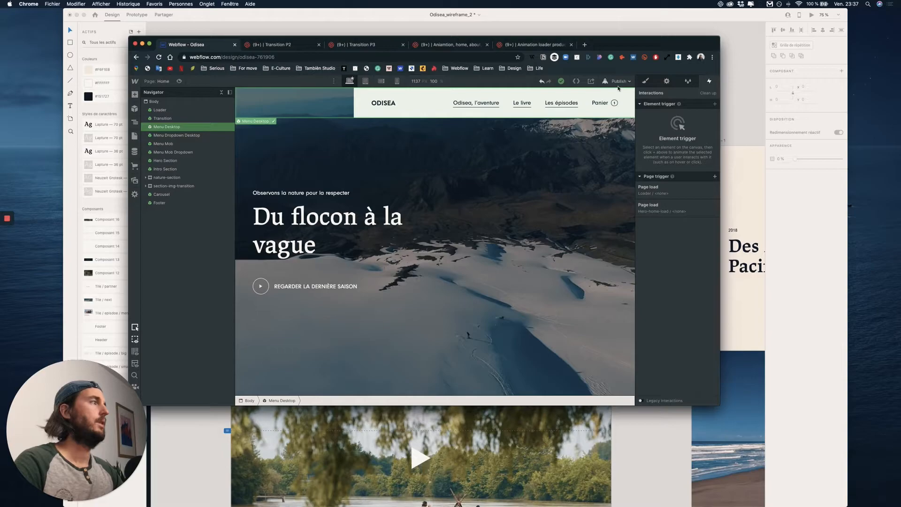
{"action": "double_click", "coordinate": [560, 107]}
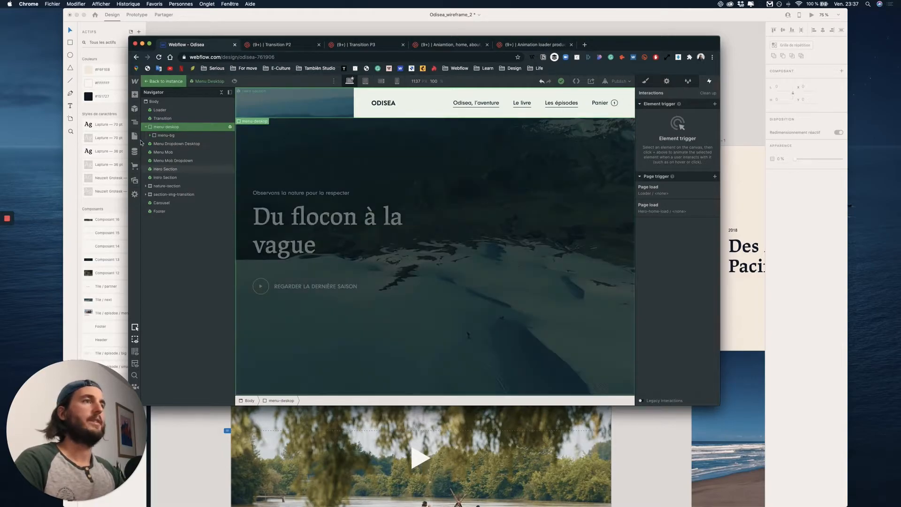
{"action": "left_click", "coordinate": [183, 151]}
{"action": "double_click", "coordinate": [181, 135]}
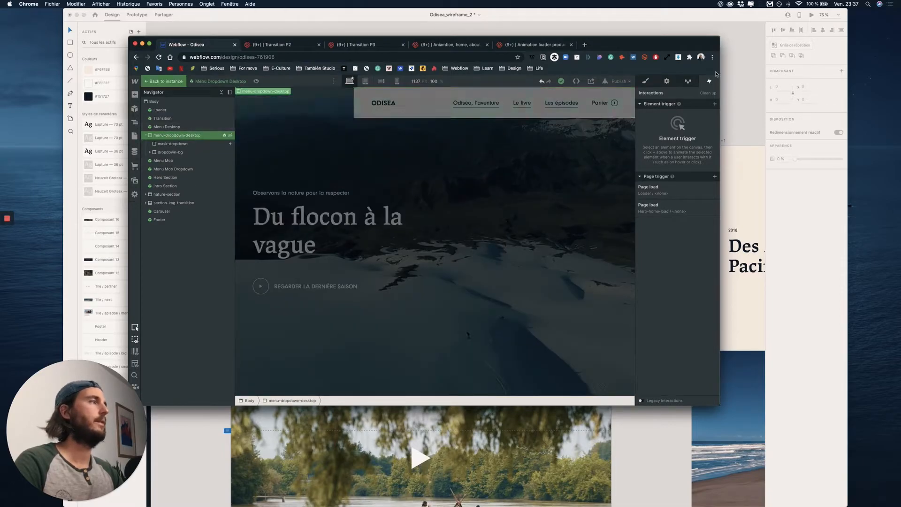
Change the display setting of menu-dropdown-desktop so the hidden dropdown shows on the canvas.
{"action": "key", "text": "s"}
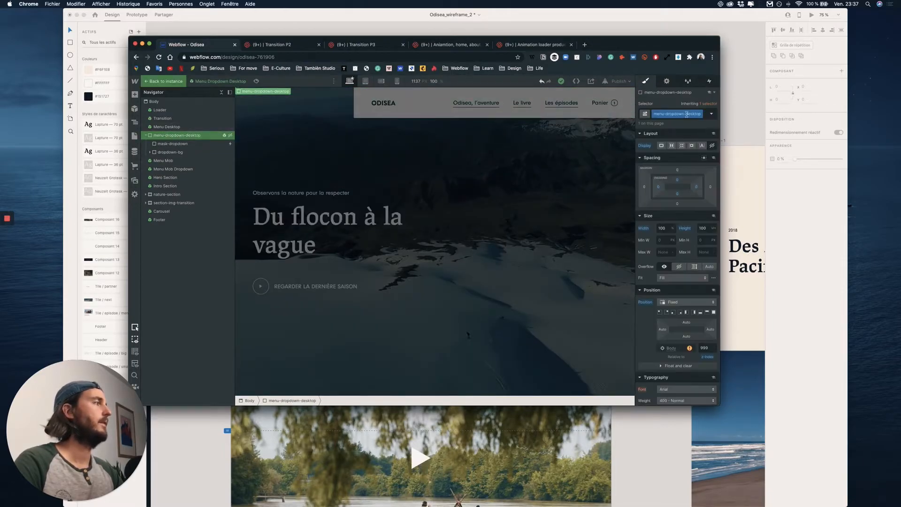
{"action": "left_click", "coordinate": [674, 146]}
{"action": "left_click", "coordinate": [441, 263]}
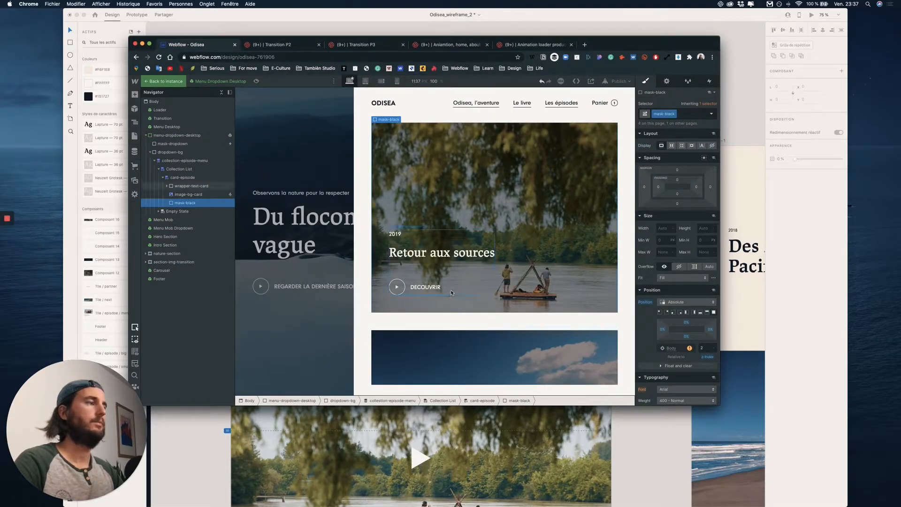
Add a div block inside the card's wrapper-text-card and move the cercle-play and white text elements from button-play into it.
{"action": "left_click", "coordinate": [185, 203]}
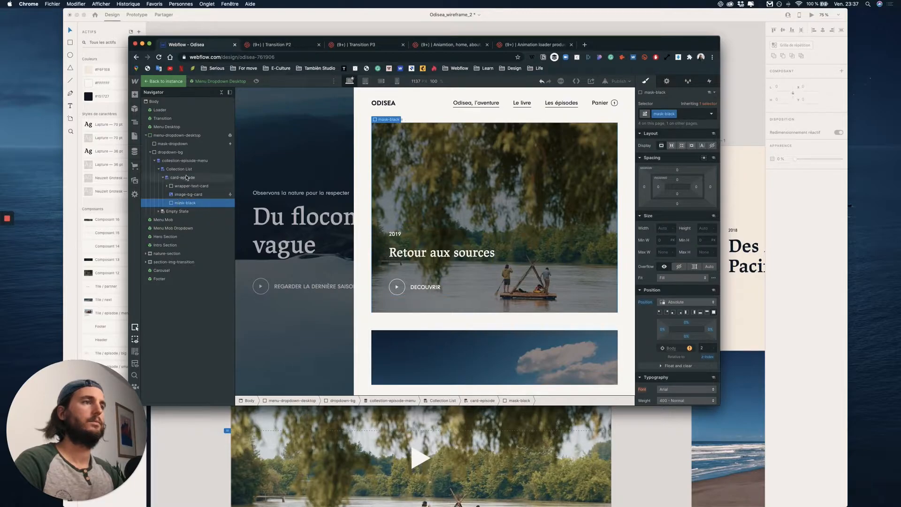
{"action": "left_click", "coordinate": [397, 287]}
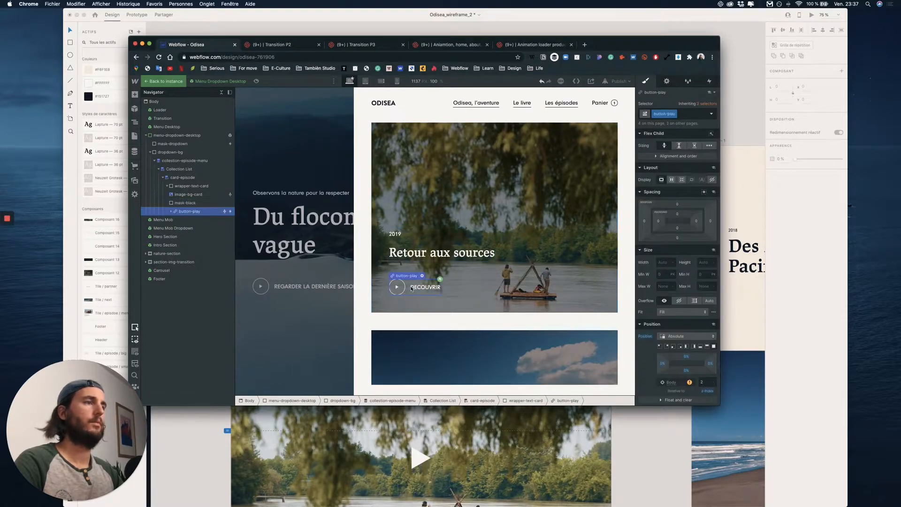
{"action": "left_click", "coordinate": [134, 95]}
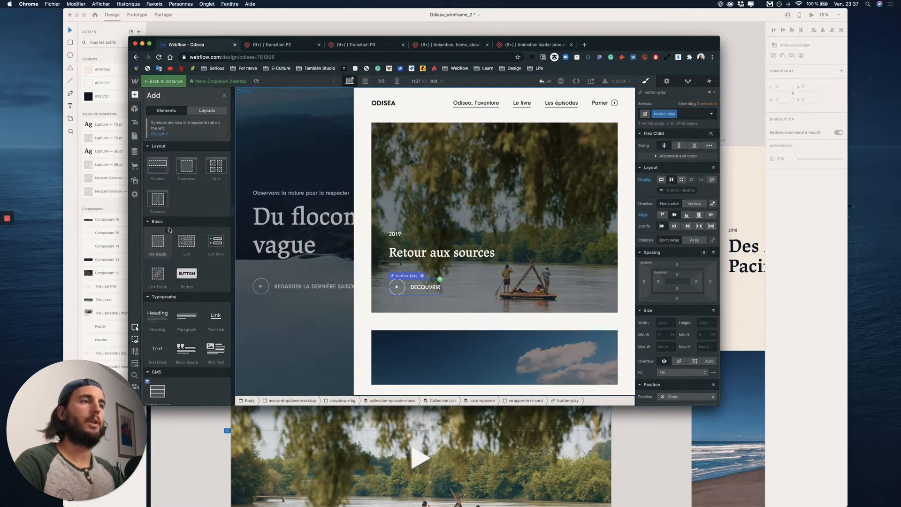
{"action": "left_click_drag", "start_coordinate": [160, 244], "coordinate": [191, 225]}
{"action": "left_click", "coordinate": [172, 220]}
{"action": "left_click", "coordinate": [195, 228]}
{"action": "left_click", "coordinate": [190, 229]}
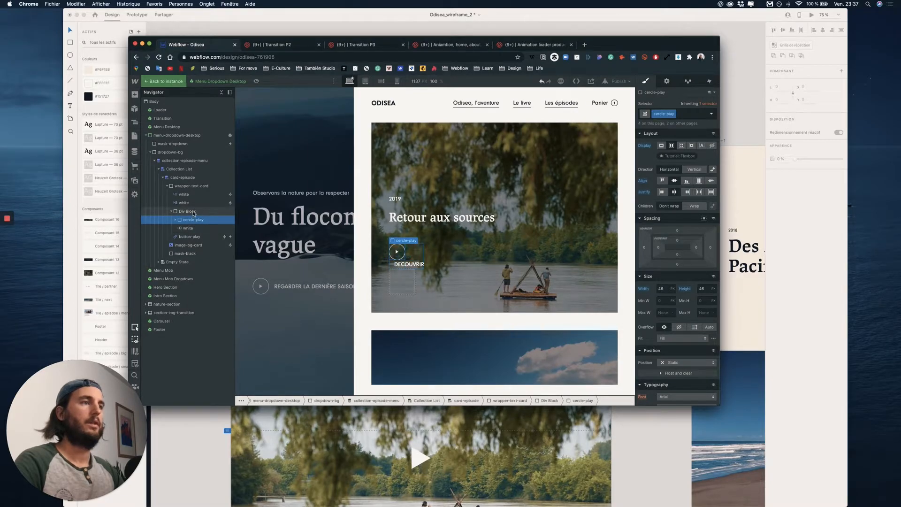
Apply the existing button-play class to the new div block and delete the emptied button-play link block.
{"action": "left_click", "coordinate": [193, 212]}
{"action": "left_click", "coordinate": [679, 115]}
{"action": "type", "text": "button"}
{"action": "key", "text": "Down"}
{"action": "key", "text": "Down"}
{"action": "key", "text": "Down"}
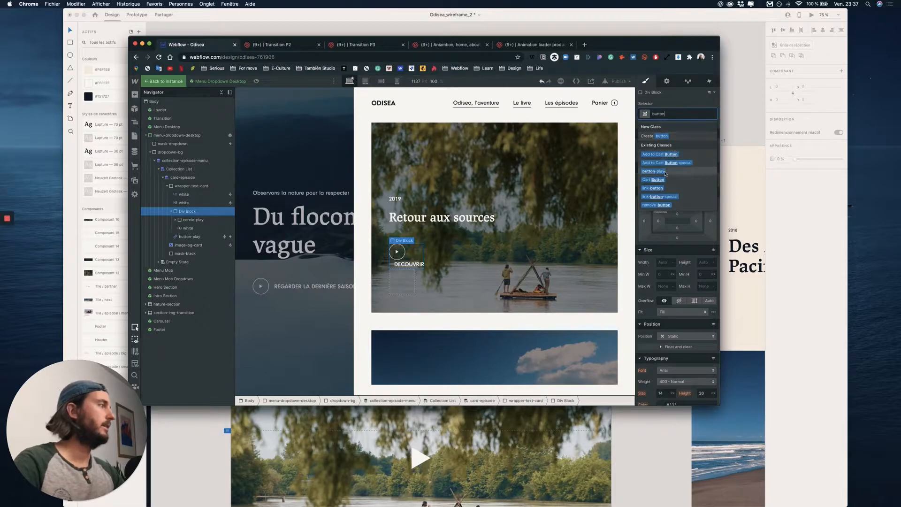
{"action": "key", "text": "Return"}
{"action": "left_click", "coordinate": [190, 237]}
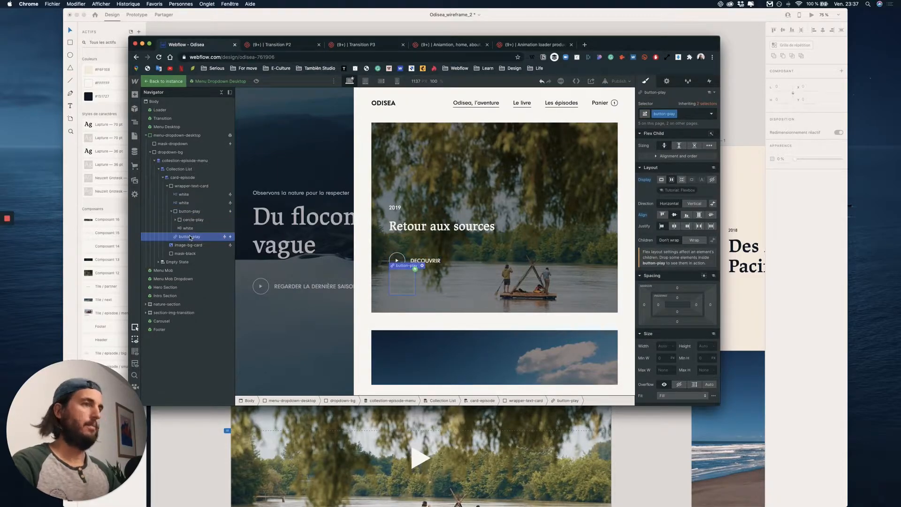
{"action": "key", "text": "Delete"}
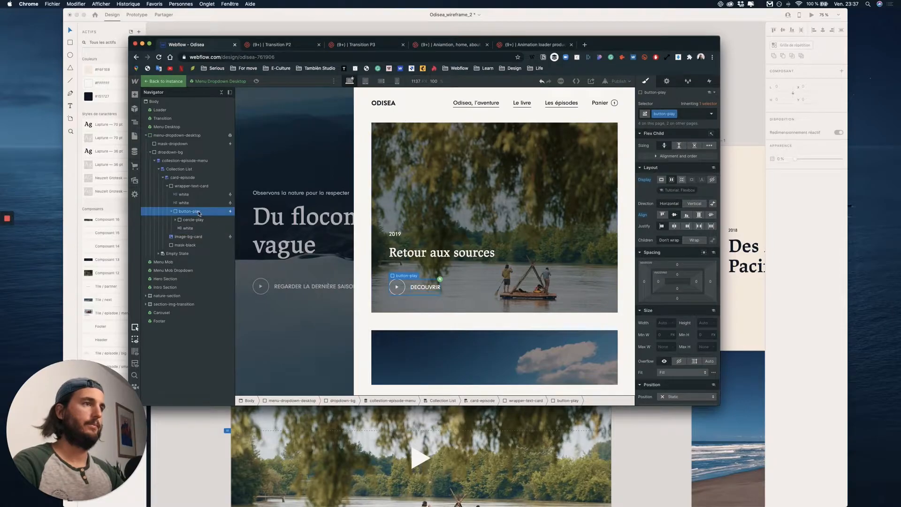
Check the interactions applied to the new button-play div block.
{"action": "left_click", "coordinate": [669, 81]}
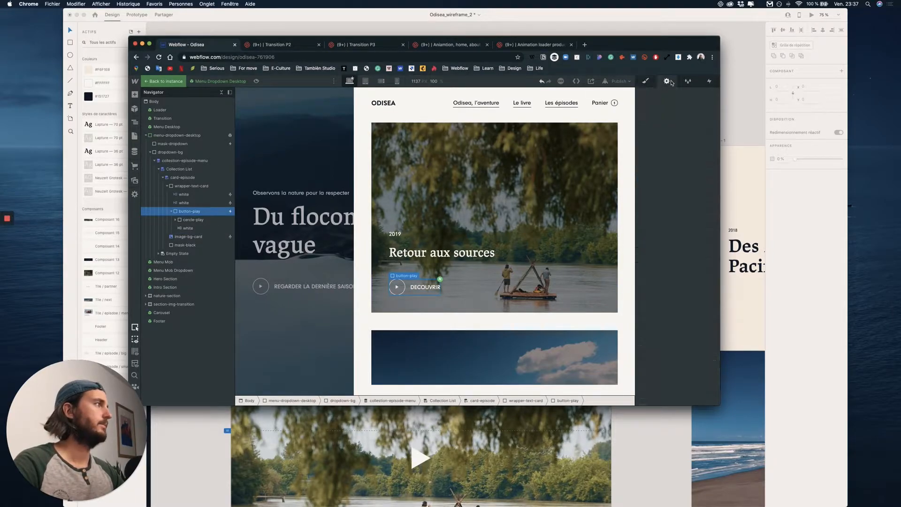
{"action": "left_click", "coordinate": [707, 85]}
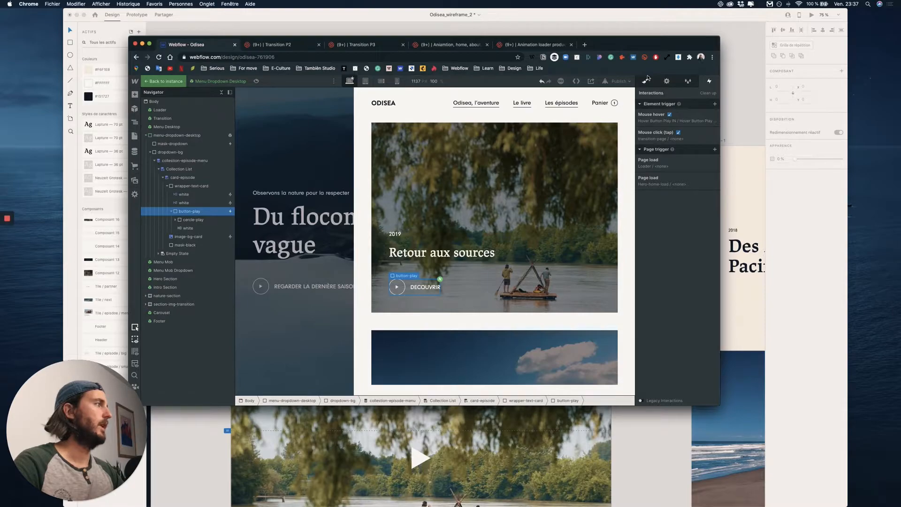
{"action": "left_click", "coordinate": [171, 211]}
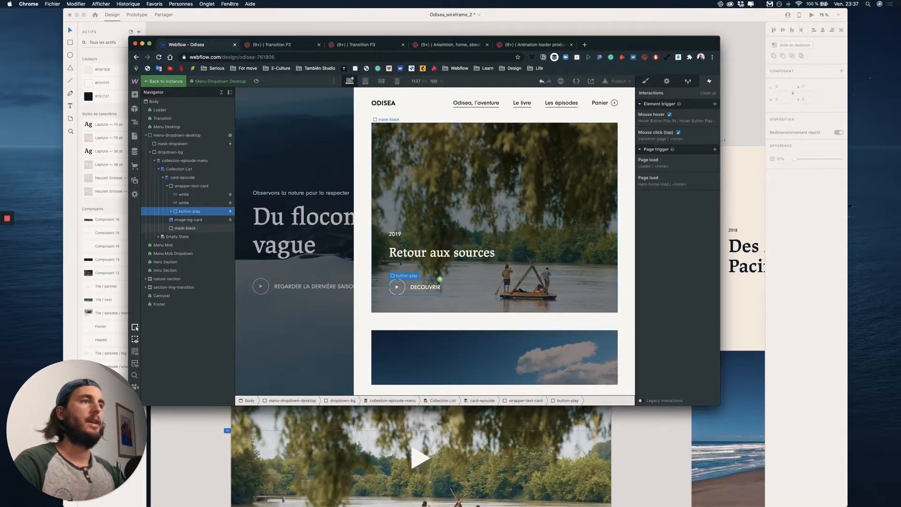
Remove the card-episode class from the dropdown's collection item.
{"action": "left_click", "coordinate": [184, 188]}
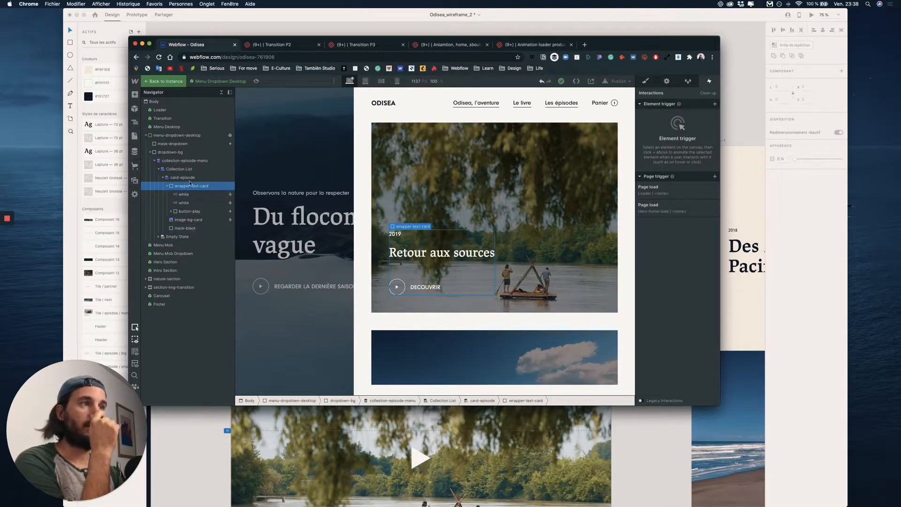
{"action": "left_click", "coordinate": [184, 178]}
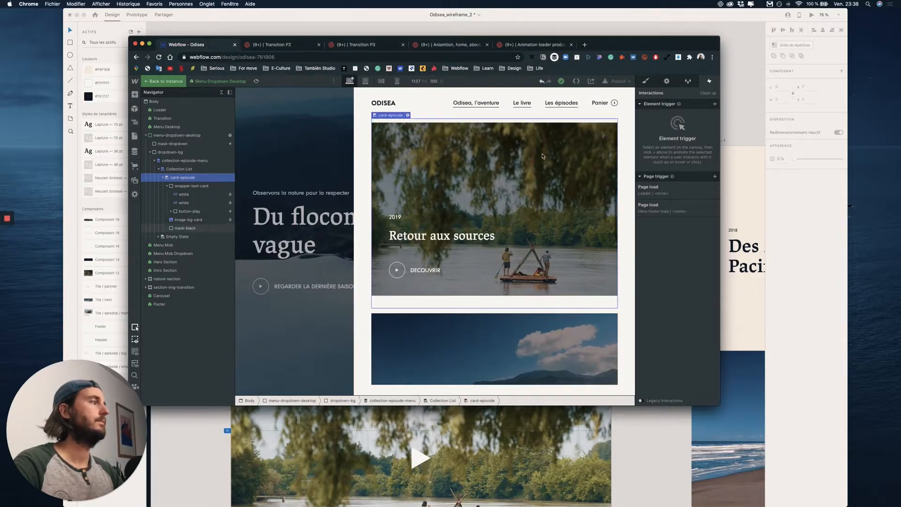
{"action": "left_click", "coordinate": [647, 82]}
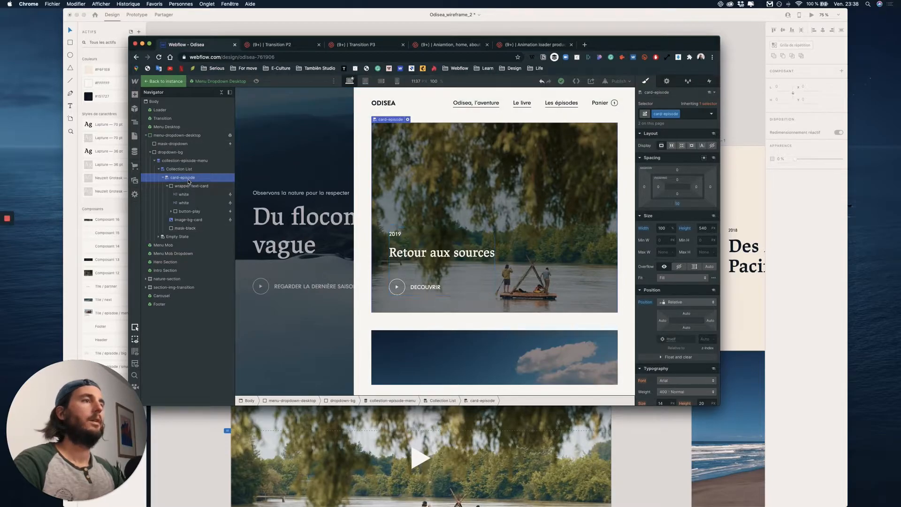
{"action": "left_click", "coordinate": [687, 112]}
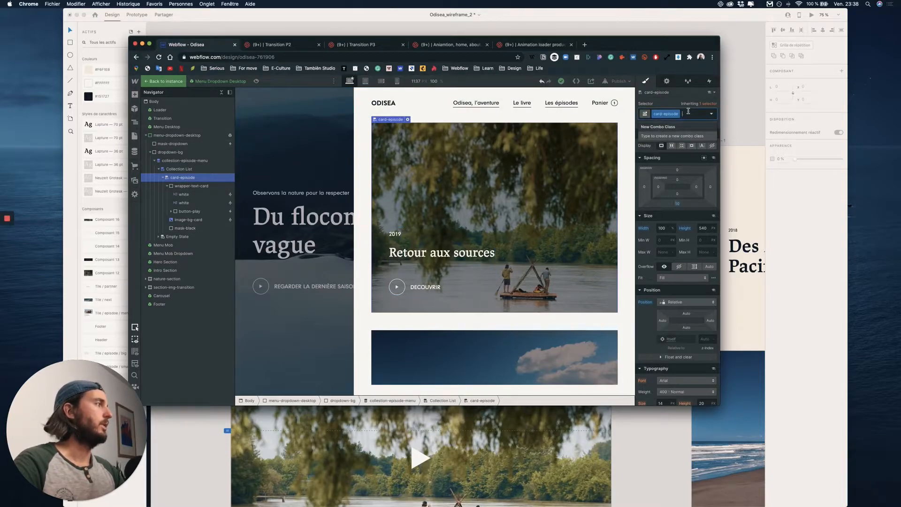
{"action": "key", "text": "BackSpace"}
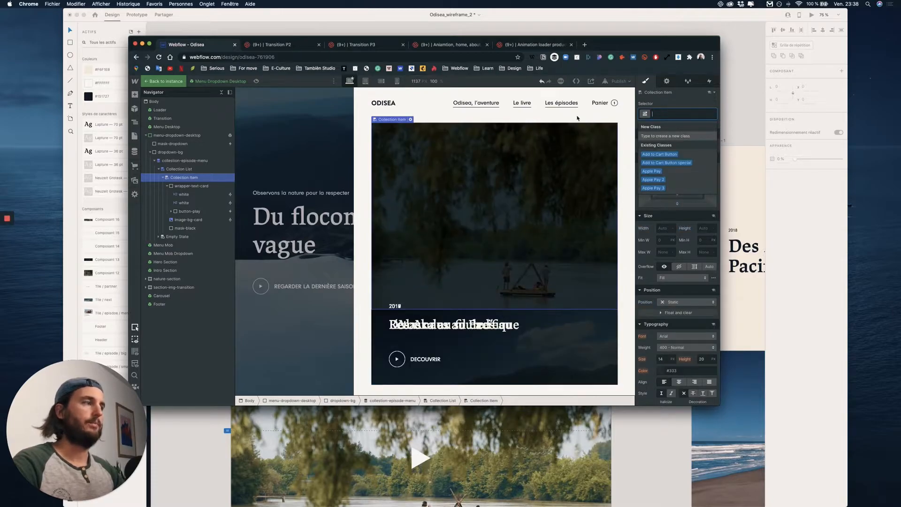
Add a div block inside the collection item and nest wrapper-text-card, image-bg-card and mask-black in it.
{"action": "left_click", "coordinate": [135, 95]}
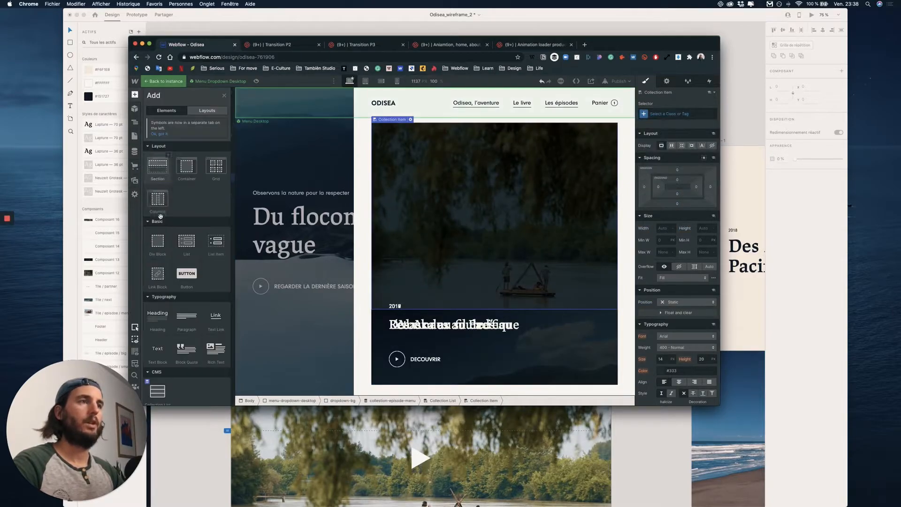
{"action": "left_click_drag", "start_coordinate": [158, 242], "coordinate": [183, 211]}
{"action": "left_click", "coordinate": [184, 194]}
{"action": "left_click", "coordinate": [183, 186]}
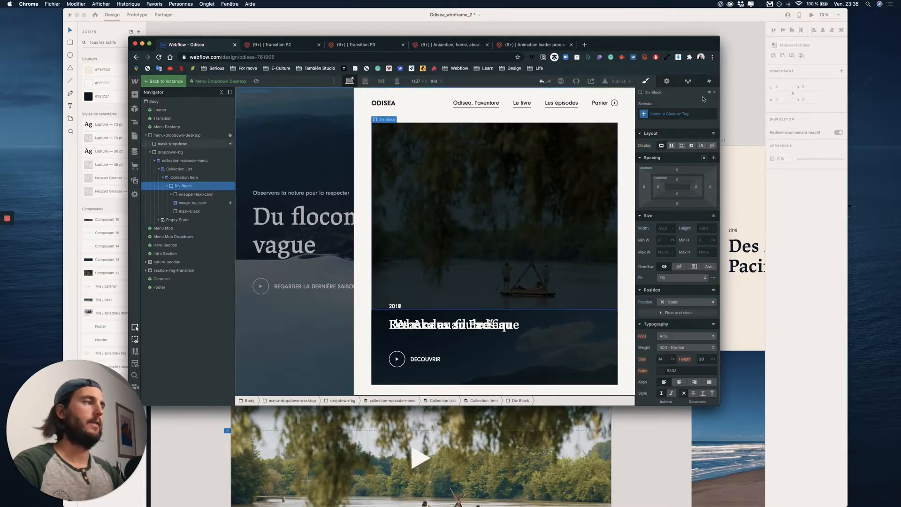
Apply the existing card-episode class to the new div block and preview the Les épisodes dropdown.
{"action": "left_click", "coordinate": [683, 115]}
{"action": "type", "text": "card"}
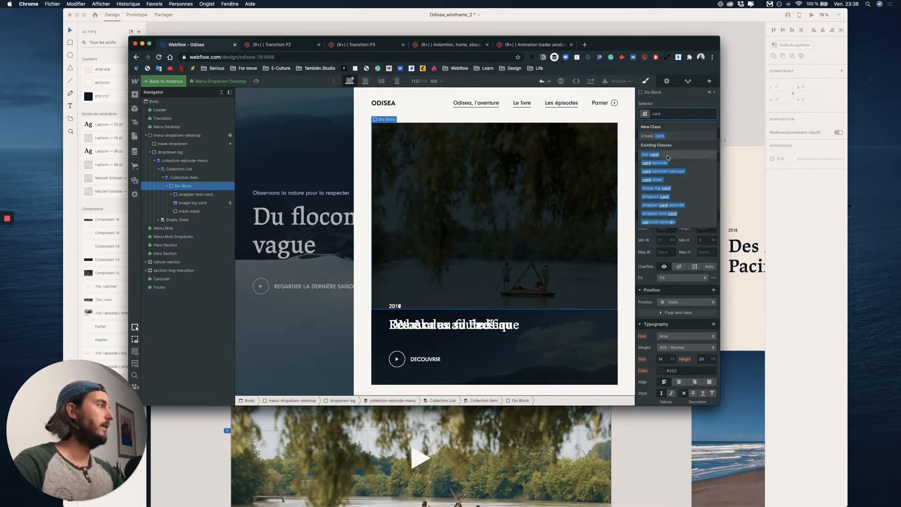
{"action": "left_click", "coordinate": [668, 163]}
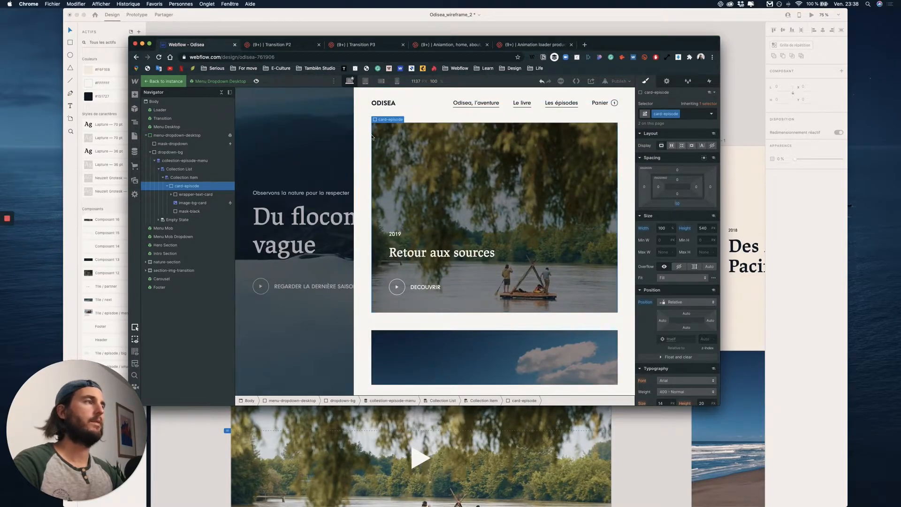
{"action": "key", "text": "super+shift+p"}
{"action": "mouse_move", "coordinate": [648, 105]}
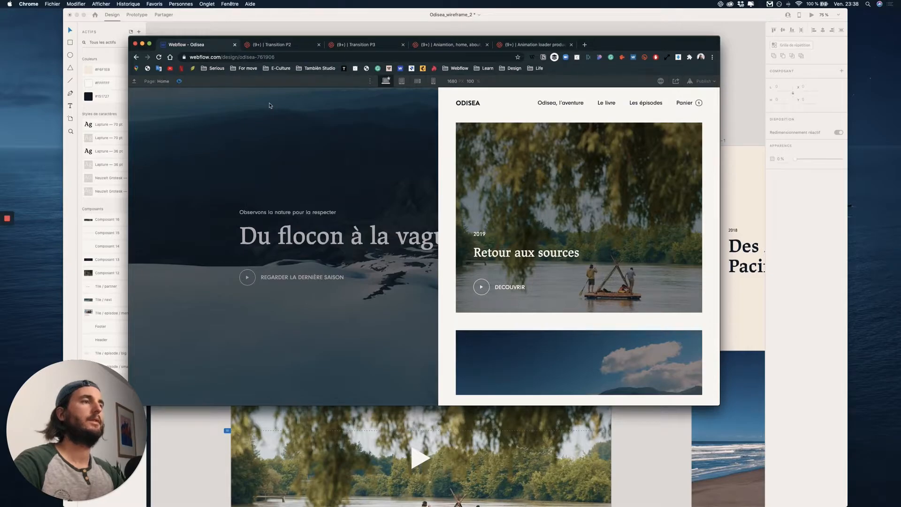
Leave the preview and undo the card-episode class, the nesting and the div block added inside the dropdown's collection item.
{"action": "key", "text": "super+shift+p"}
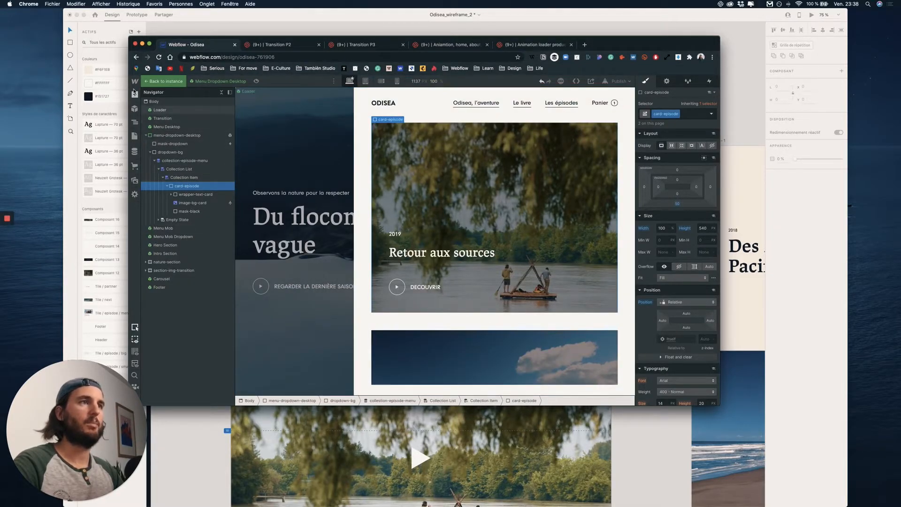
{"action": "key", "text": "super+z"}
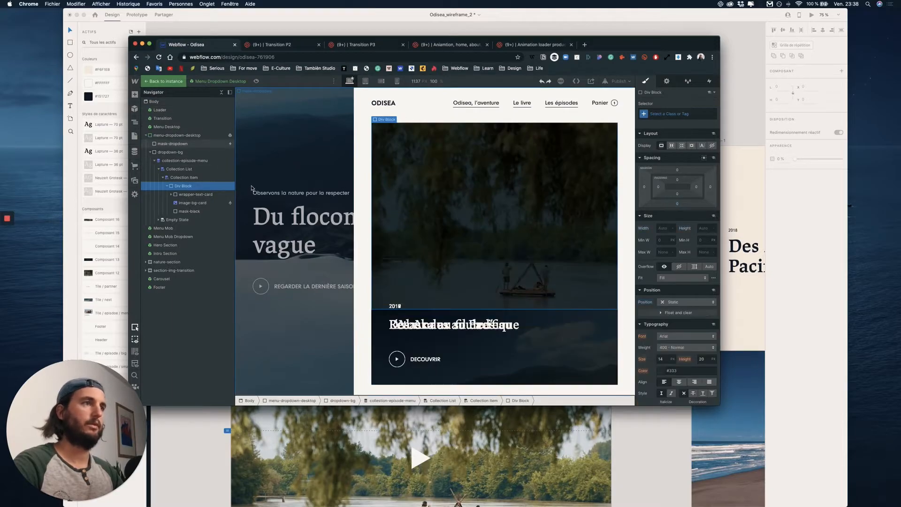
{"action": "key", "text": "super+z"}
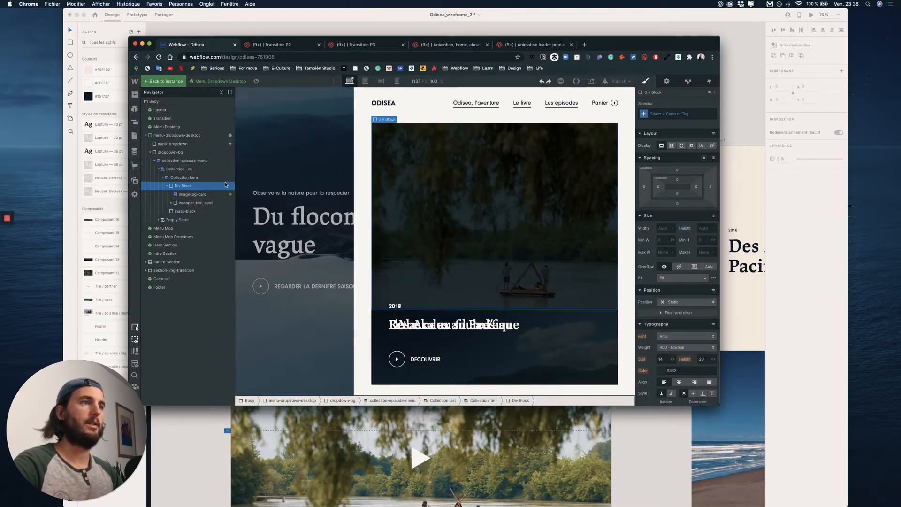
{"action": "key", "text": "super+z"}
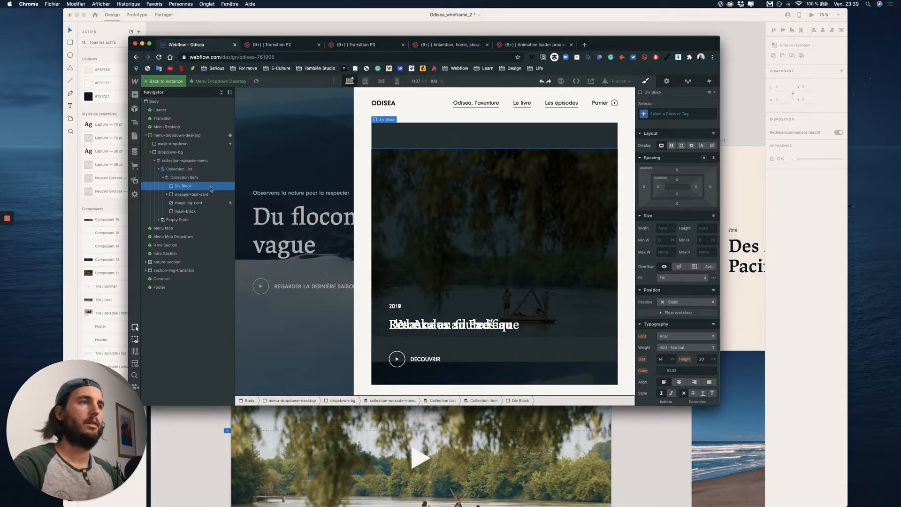
{"action": "key", "text": "super+z"}
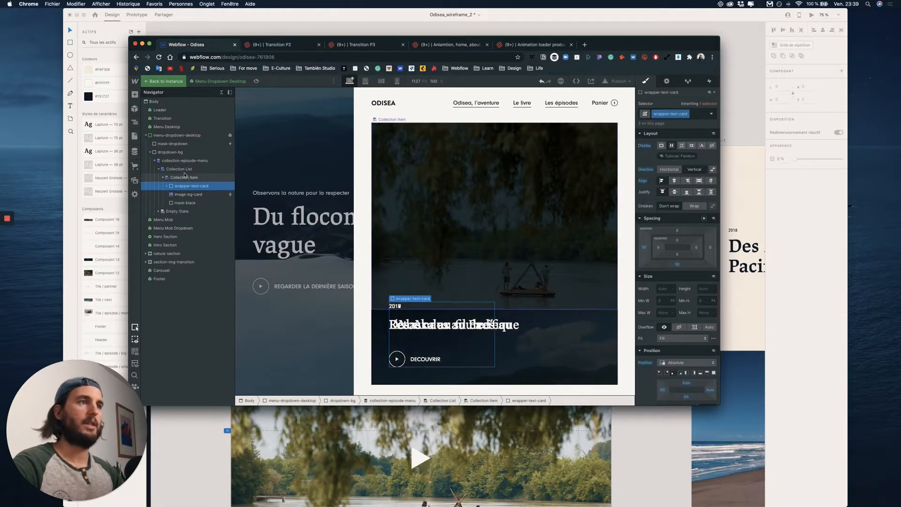
Add a link block inside the collection item and nest wrapper-text-card, image-bg-card and mask-black in it.
{"action": "left_click", "coordinate": [135, 94]}
{"action": "left_click_drag", "start_coordinate": [158, 274], "coordinate": [186, 204]}
{"action": "left_click", "coordinate": [185, 211]}
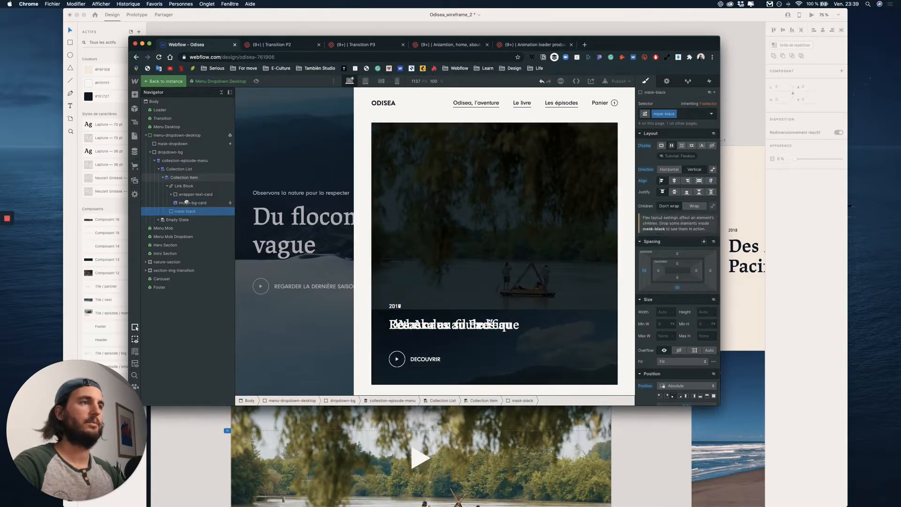
{"action": "left_click", "coordinate": [187, 203]}
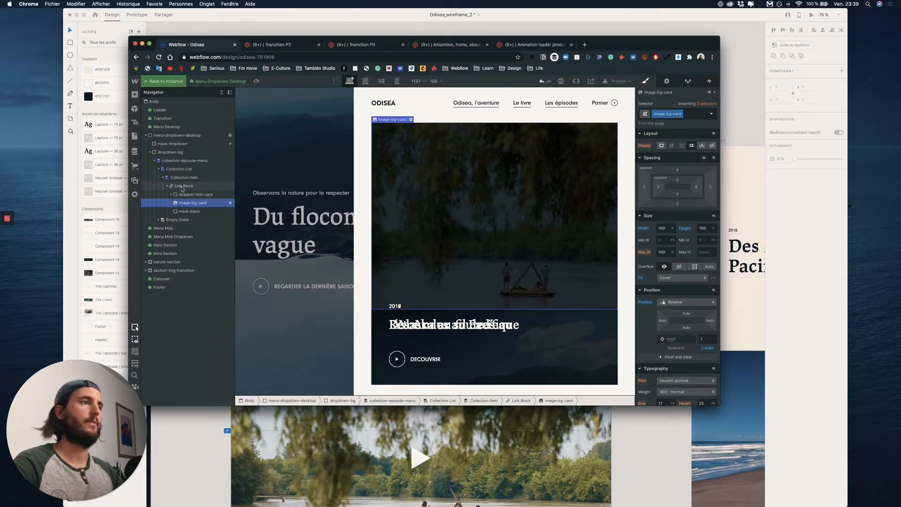
Apply the existing card-episode class to the new link block and preview the Les épisodes dropdown.
{"action": "left_click", "coordinate": [182, 187]}
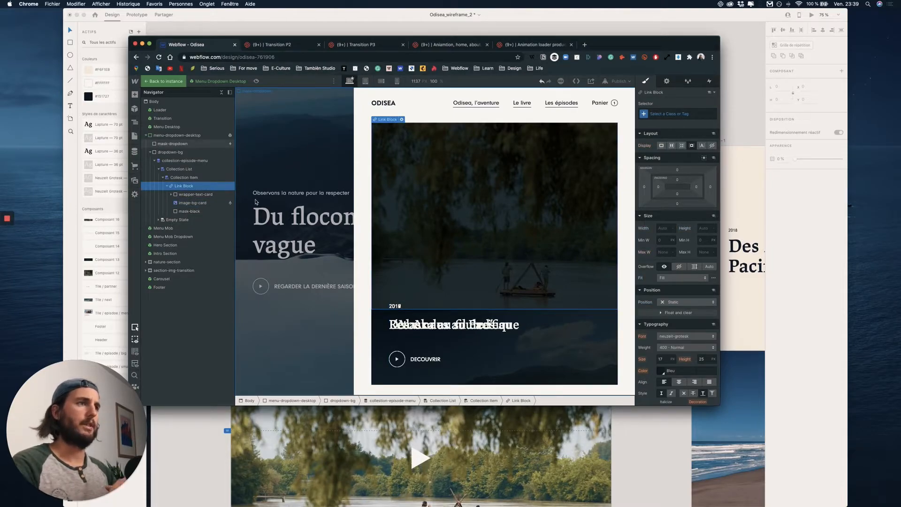
{"action": "left_click", "coordinate": [691, 114]}
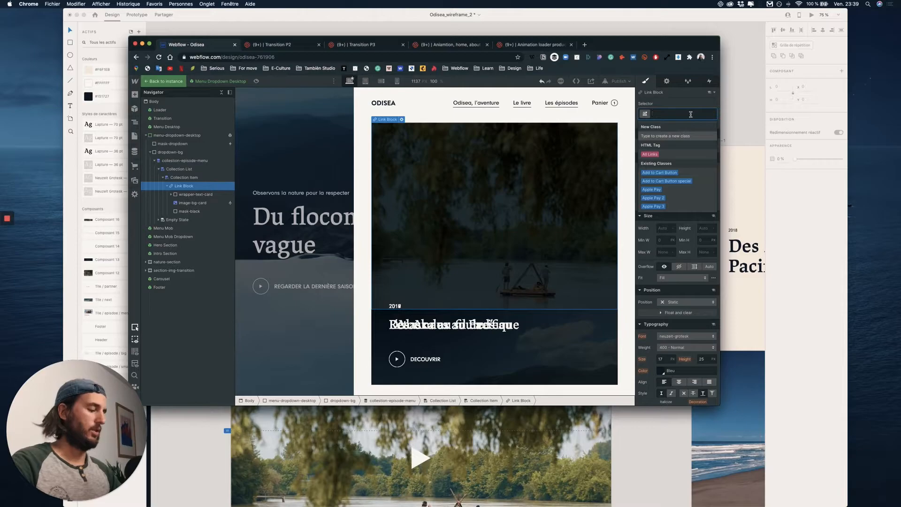
{"action": "type", "text": "card"}
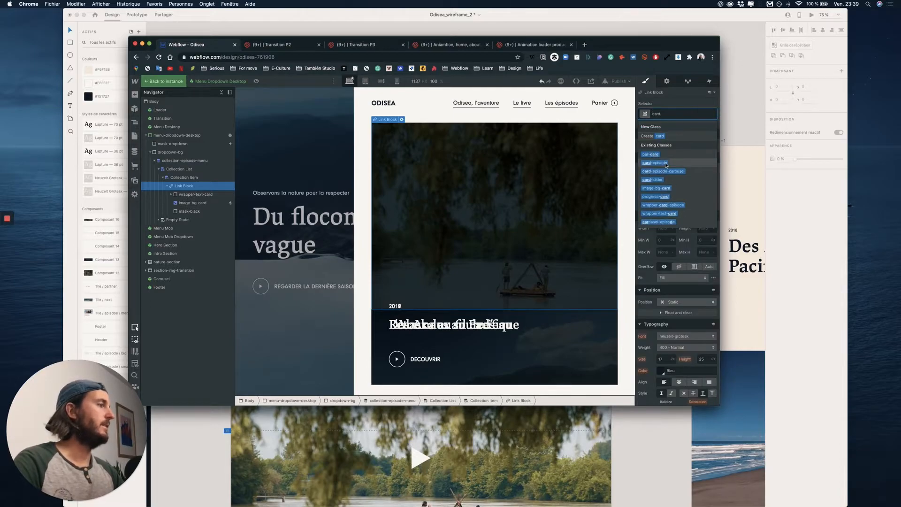
{"action": "left_click", "coordinate": [667, 162]}
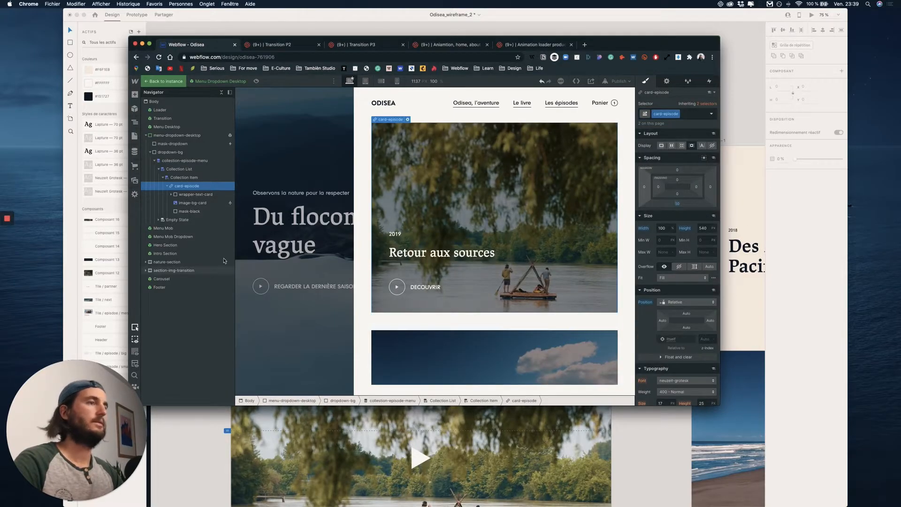
{"action": "key", "text": "super+shift+p"}
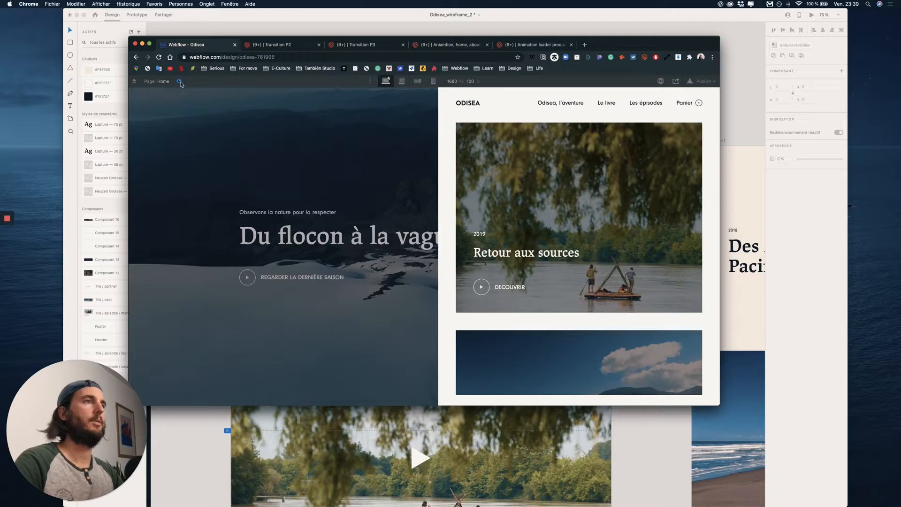
{"action": "key", "text": "super+shift+p"}
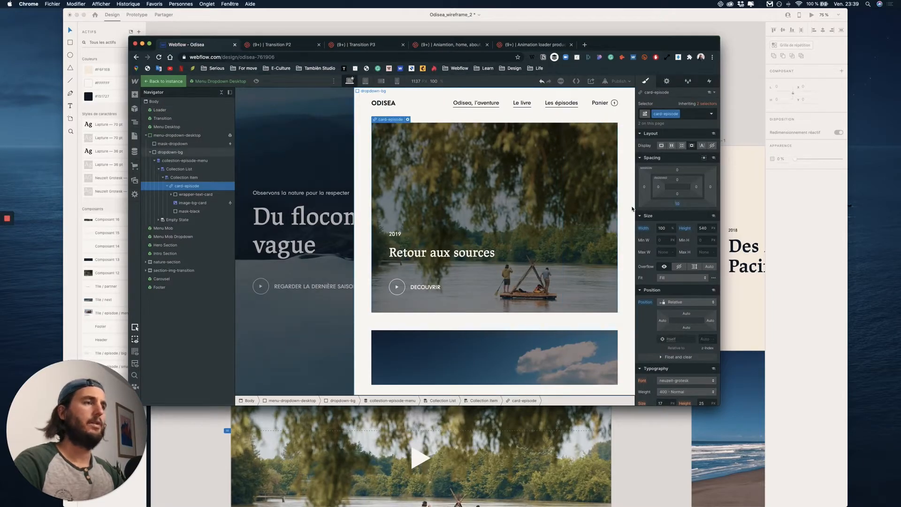
Add a mouse click (tap) trigger to the card-episode link block and apply it to the whole card-episode class.
{"action": "left_click", "coordinate": [408, 291]}
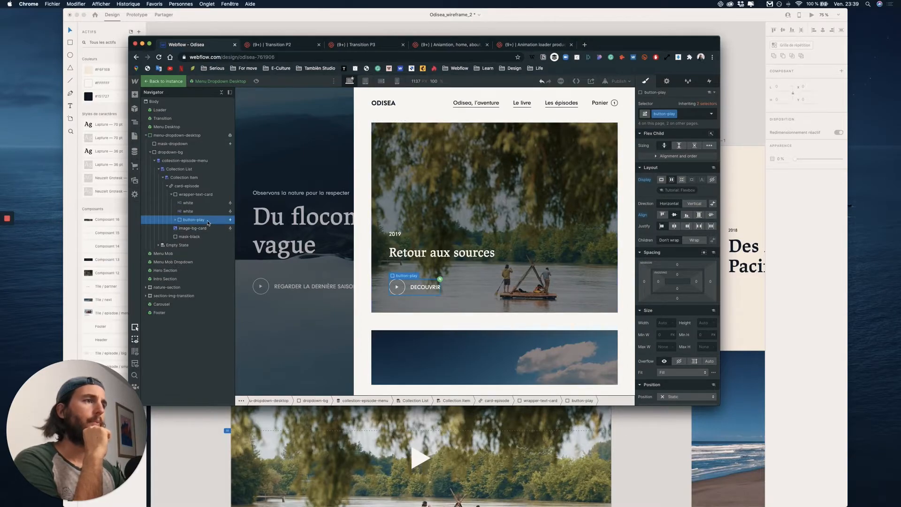
{"action": "left_click", "coordinate": [198, 195]}
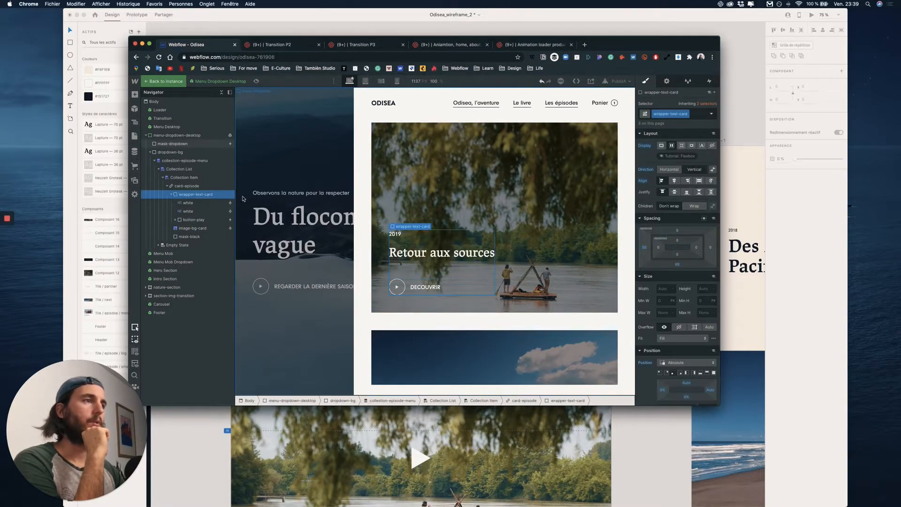
{"action": "left_click", "coordinate": [196, 187]}
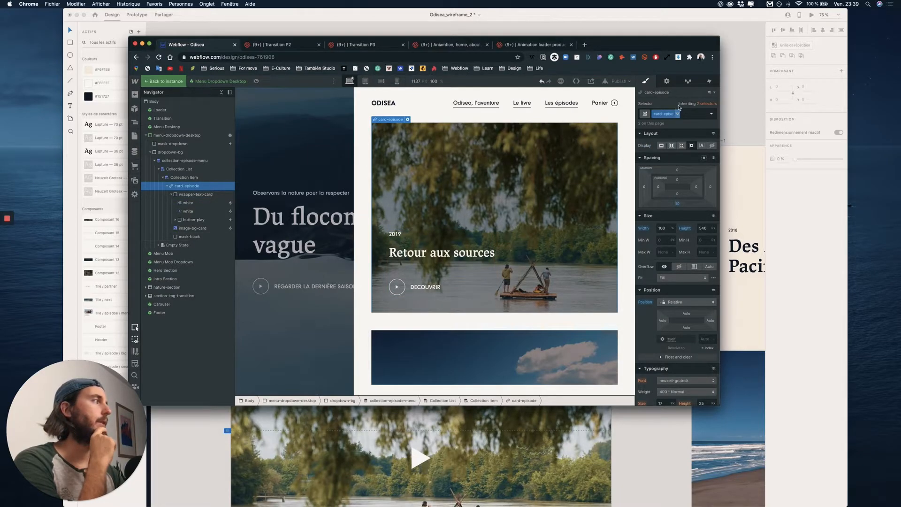
{"action": "left_click", "coordinate": [709, 81]}
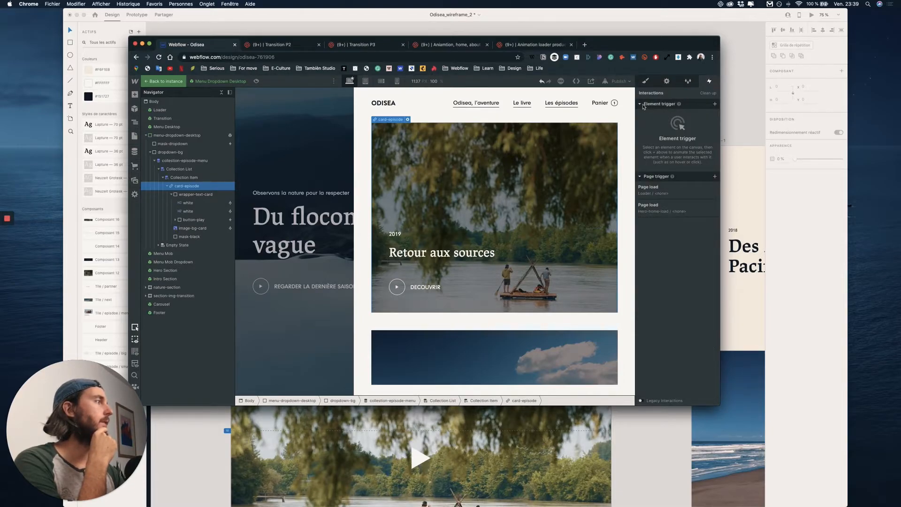
{"action": "left_click", "coordinate": [715, 104]}
{"action": "left_click", "coordinate": [667, 115]}
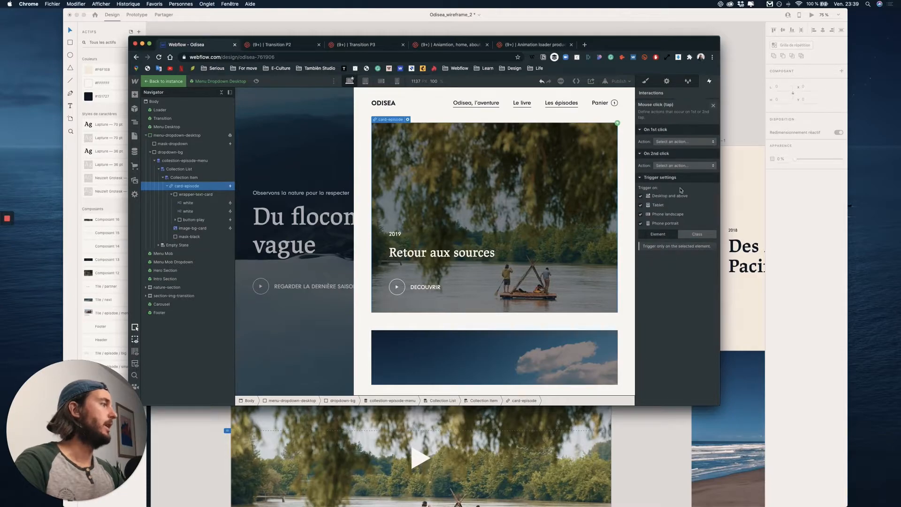
{"action": "left_click", "coordinate": [699, 234]}
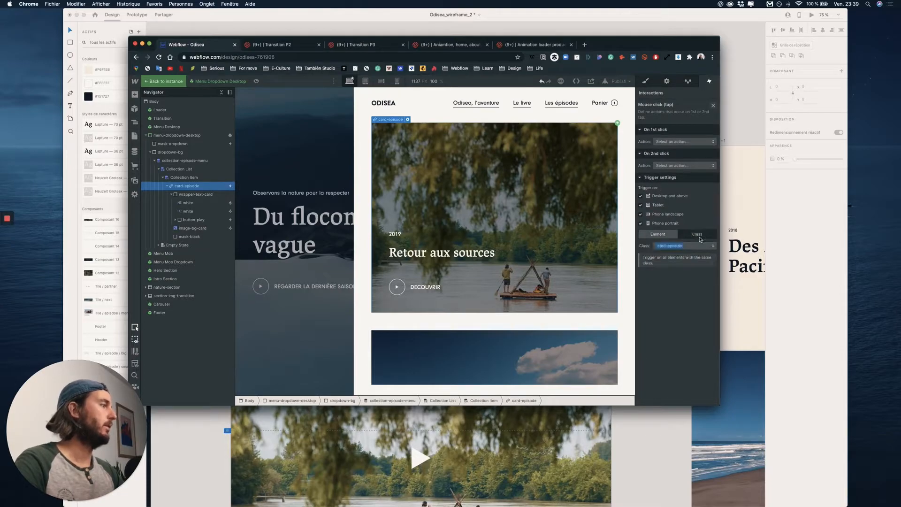
Set the trigger's first-click action to start the transition-page animation.
{"action": "left_click", "coordinate": [676, 142]}
{"action": "left_click", "coordinate": [674, 159]}
{"action": "scroll", "coordinate": [692, 242], "scroll_direction": "down", "scroll_amount": 5}
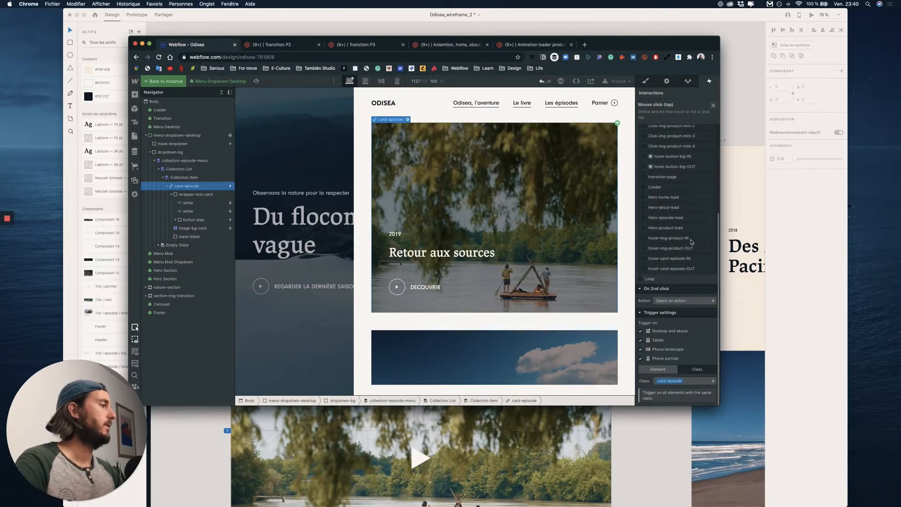
{"action": "scroll", "coordinate": [666, 206], "scroll_direction": "up", "scroll_amount": 1}
{"action": "left_click", "coordinate": [663, 207]}
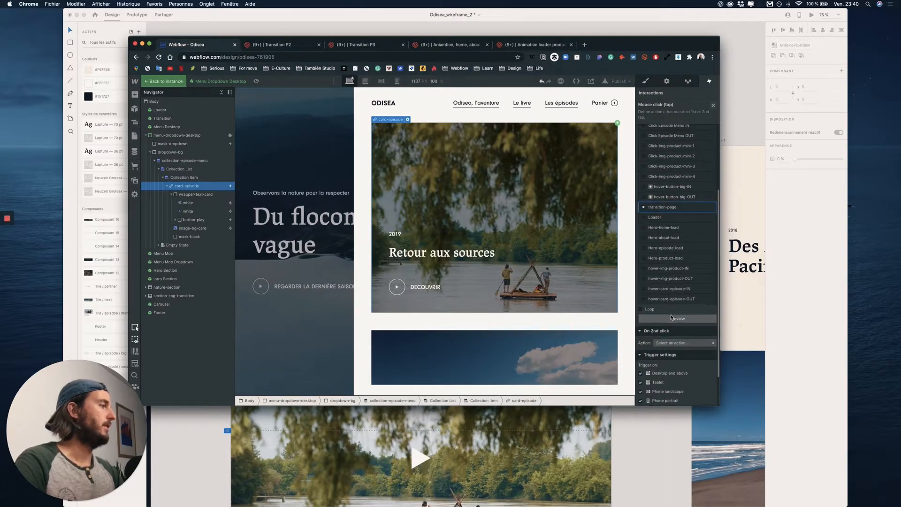
{"action": "scroll", "coordinate": [676, 244], "scroll_direction": "down", "scroll_amount": 1}
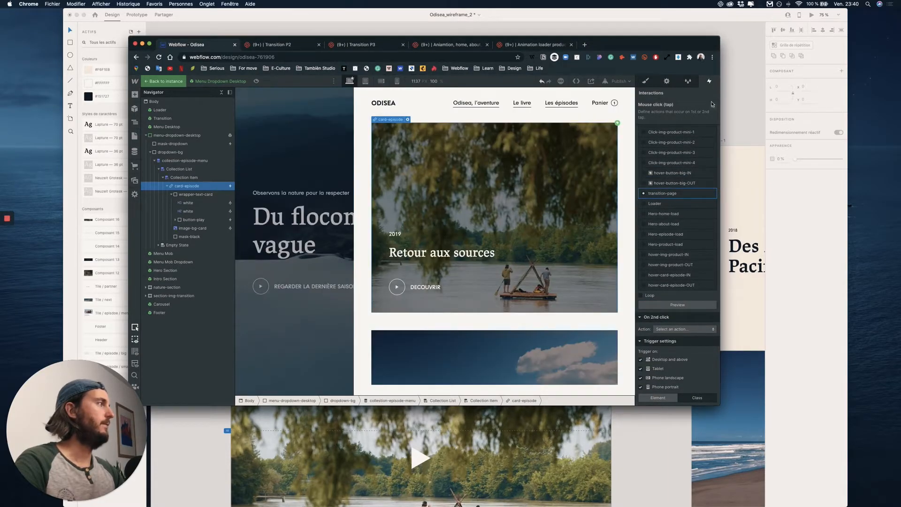
{"action": "left_click", "coordinate": [713, 105]}
Add a mouse hover trigger for the card-episode class that starts the hover-card-episode-IN animation on hover.
{"action": "left_click", "coordinate": [715, 105]}
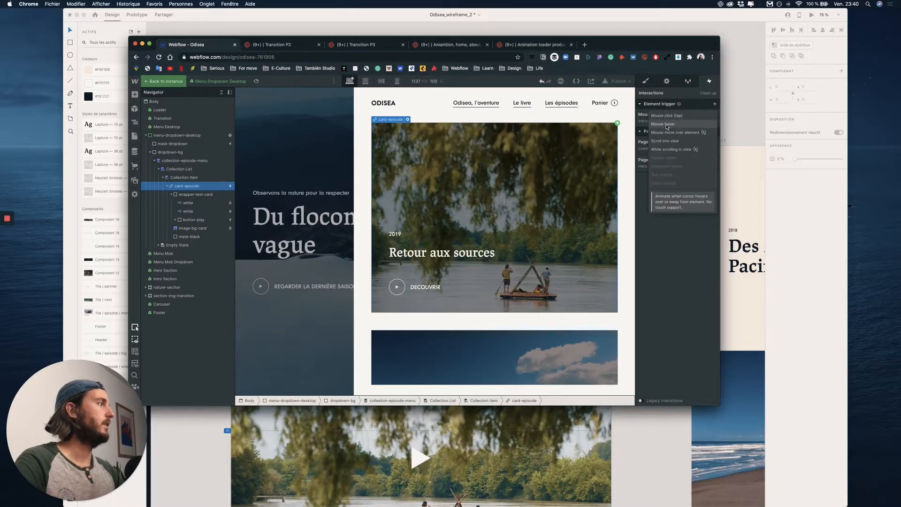
{"action": "left_click", "coordinate": [667, 126]}
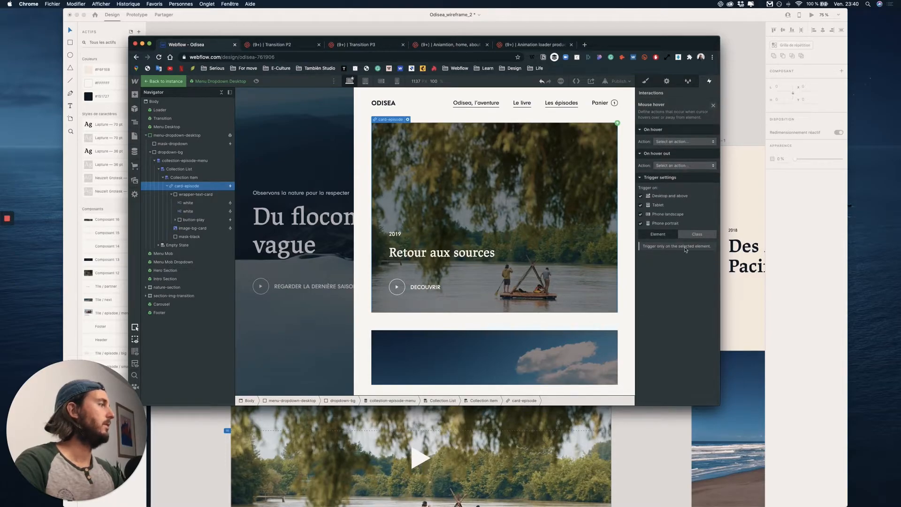
{"action": "left_click", "coordinate": [680, 142]}
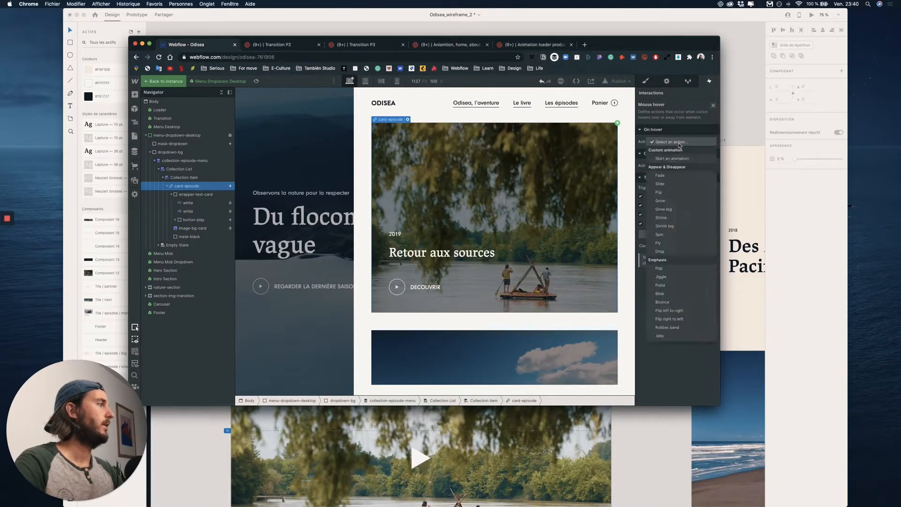
{"action": "left_click", "coordinate": [674, 159]}
{"action": "scroll", "coordinate": [681, 260], "scroll_direction": "down", "scroll_amount": 5}
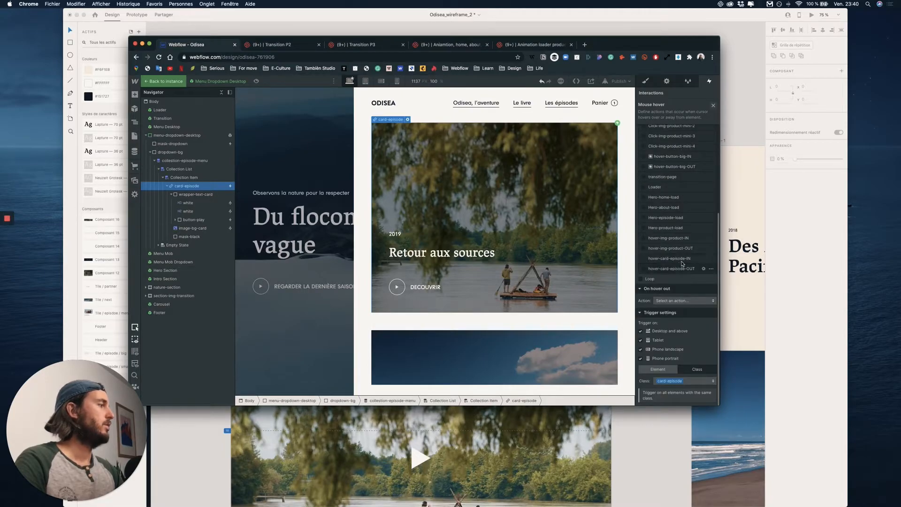
{"action": "left_click", "coordinate": [683, 258]}
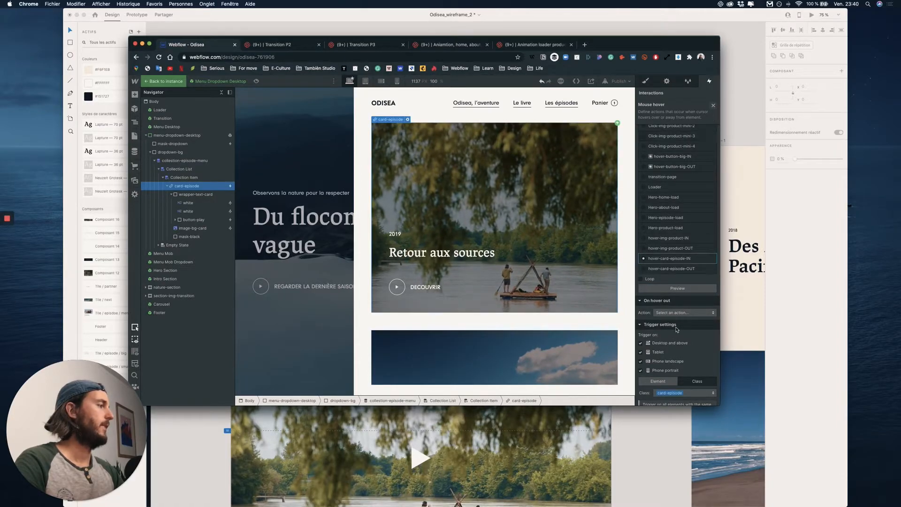
Set the hover-out action to start the hover-card-episode-OUT animation and preview the cards in the Les épisodes dropdown.
{"action": "scroll", "coordinate": [677, 329], "scroll_direction": "down", "scroll_amount": 1}
{"action": "left_click", "coordinate": [672, 301]}
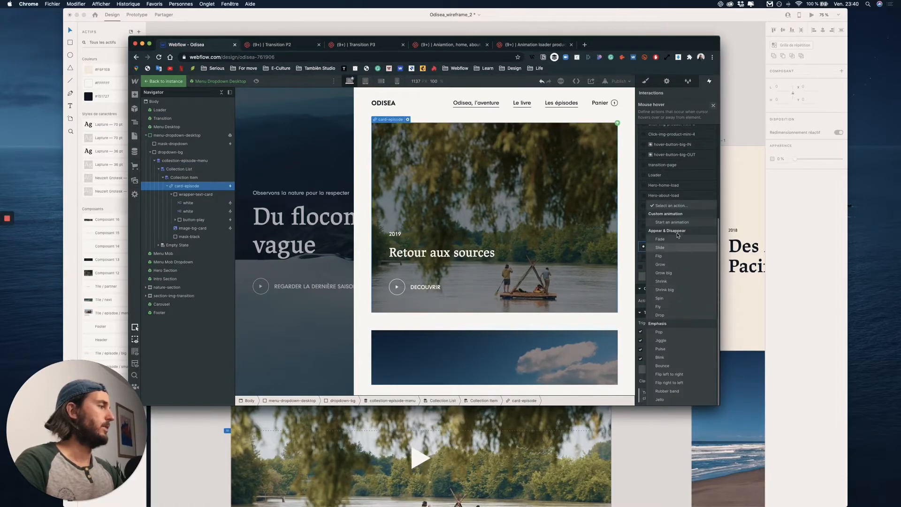
{"action": "left_click", "coordinate": [686, 349]}
{"action": "scroll", "coordinate": [687, 350], "scroll_direction": "down", "scroll_amount": 5}
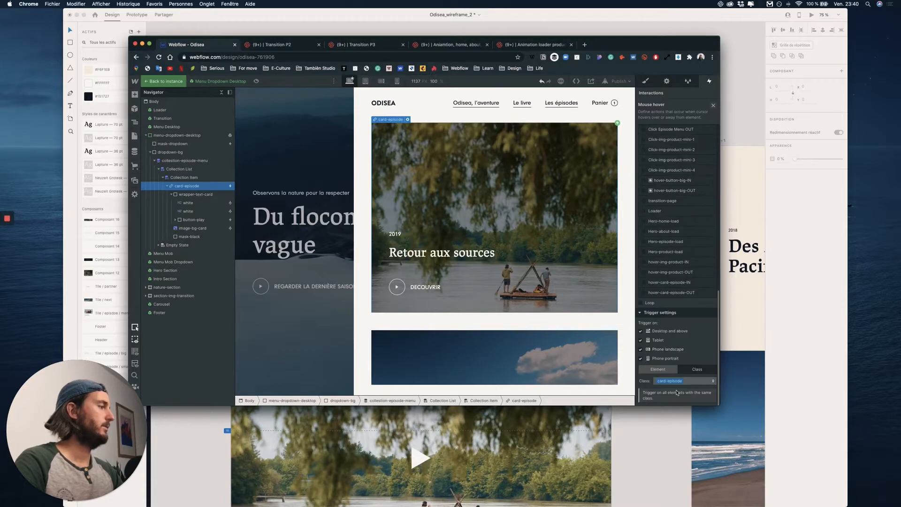
{"action": "left_click", "coordinate": [672, 292]}
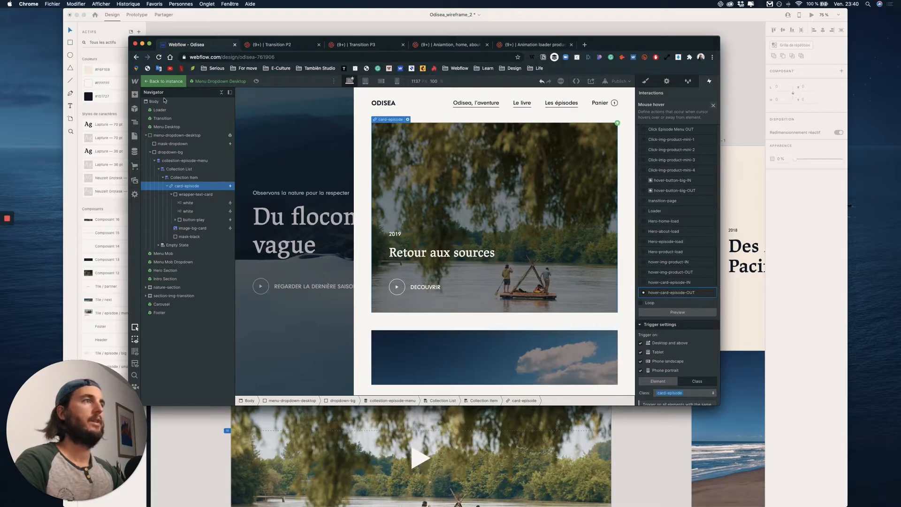
{"action": "left_click", "coordinate": [713, 106]}
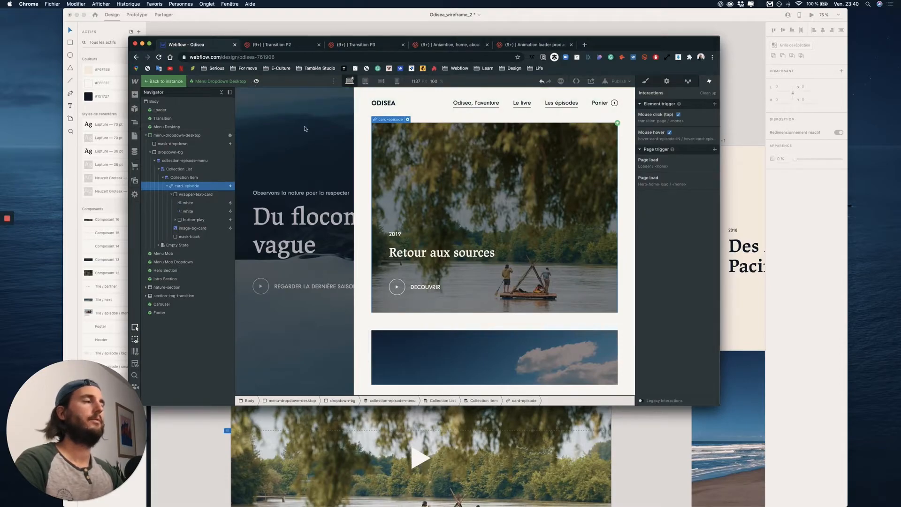
{"action": "key", "text": "super+shift+p"}
{"action": "left_click", "coordinate": [646, 102]}
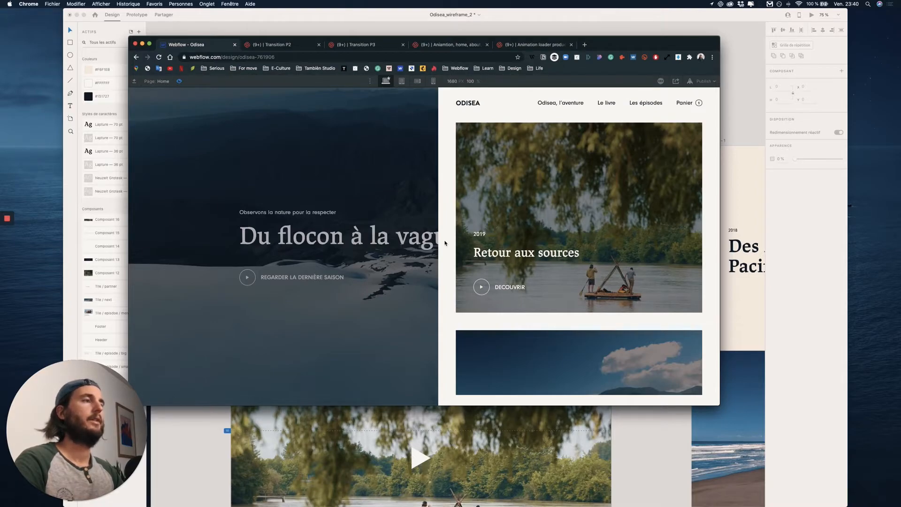
Set the card-episode link block's overflow to hidden and preview the page again.
{"action": "key", "text": "super+shift+p"}
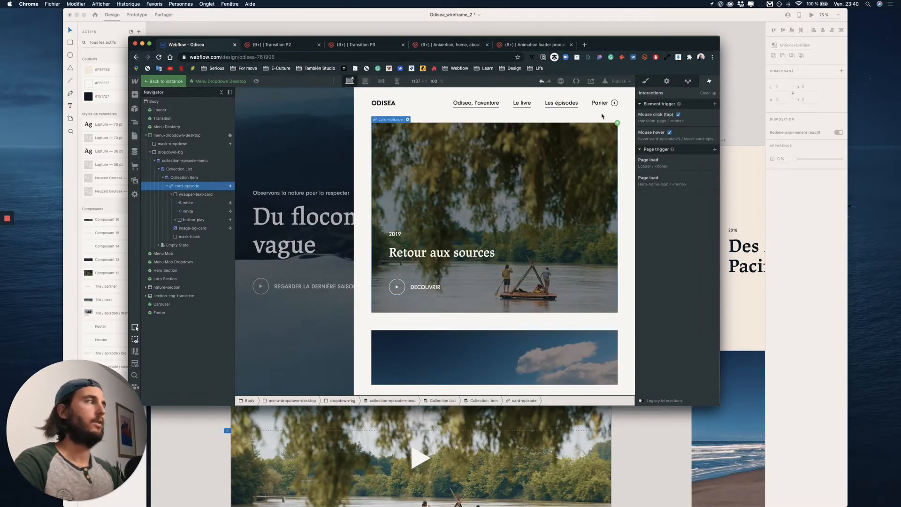
{"action": "left_click", "coordinate": [646, 81]}
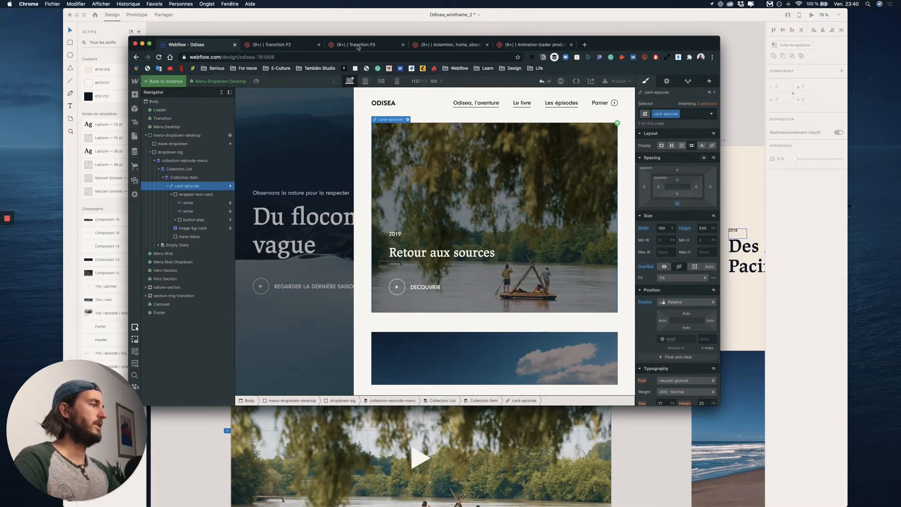
{"action": "left_click", "coordinate": [254, 82]}
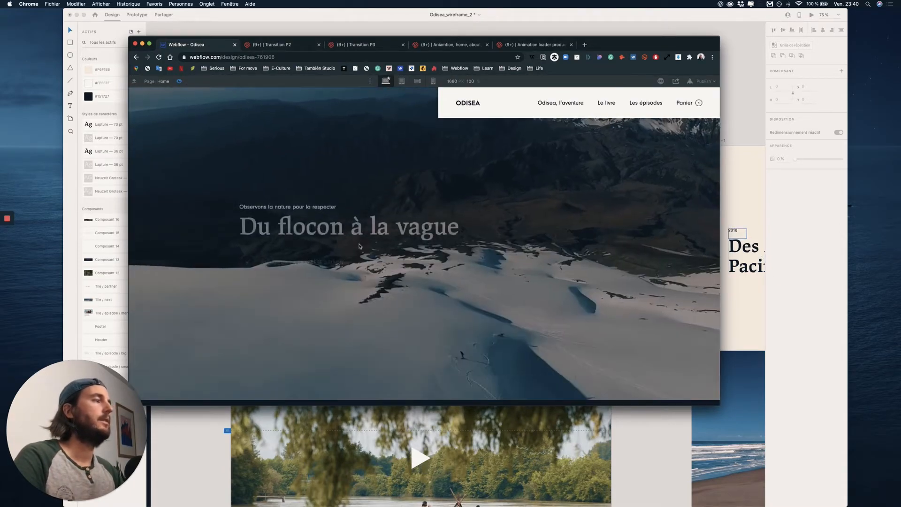
Check the Les épisodes dropdown in the preview, and duplicate its card's button-play class as button-play-episode.
{"action": "left_click", "coordinate": [644, 104]}
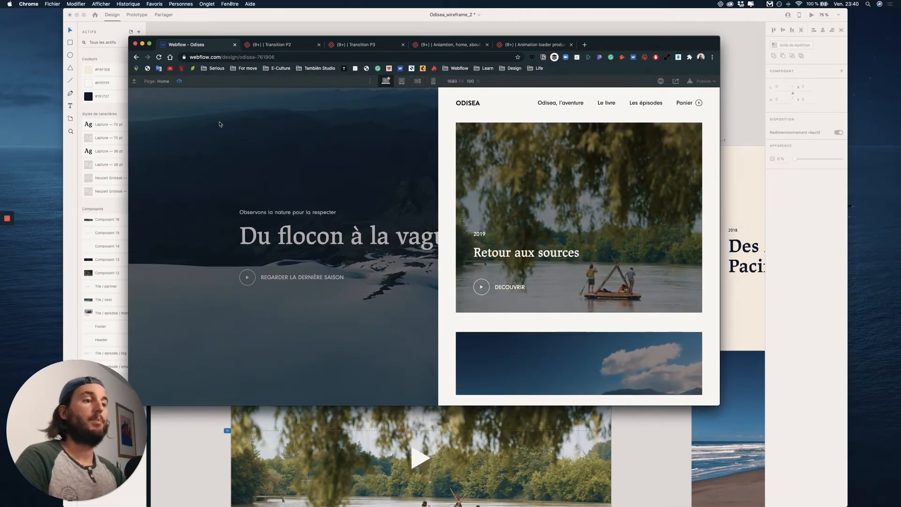
{"action": "key", "text": "super+shift+p"}
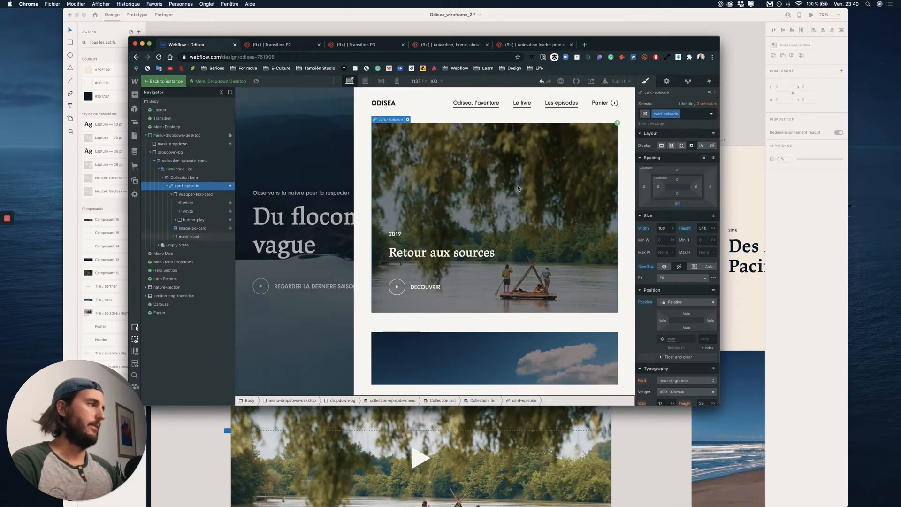
{"action": "left_click", "coordinate": [410, 289]}
{"action": "left_click", "coordinate": [675, 114]}
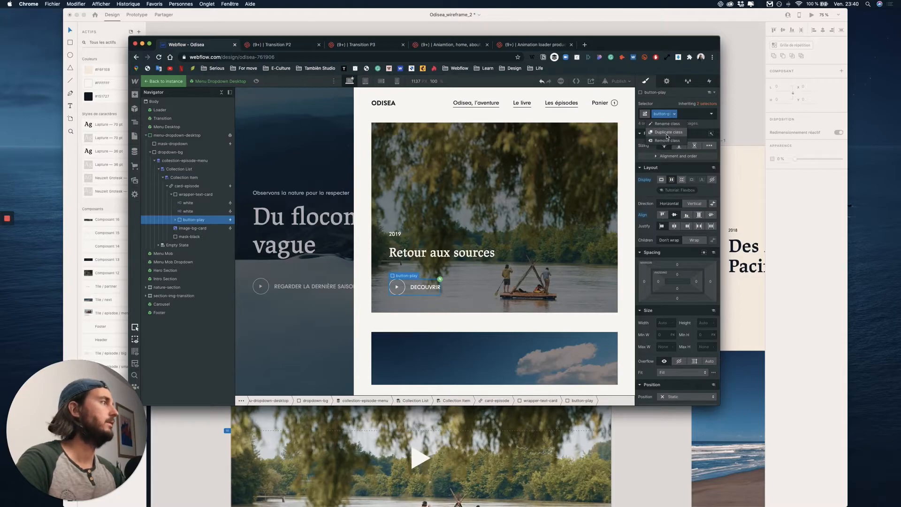
{"action": "left_click", "coordinate": [668, 133]}
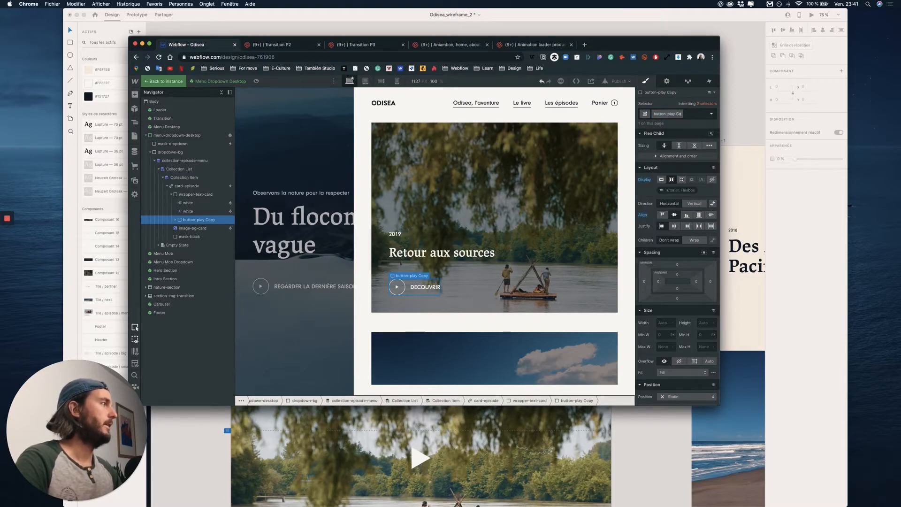
{"action": "key", "text": "BackSpace"}
{"action": "key", "text": "BackSpace"}
{"action": "key", "text": "BackSpace"}
{"action": "key", "text": "BackSpace"}
{"action": "key", "text": "BackSpace"}
{"action": "type", "text": "-ep"}
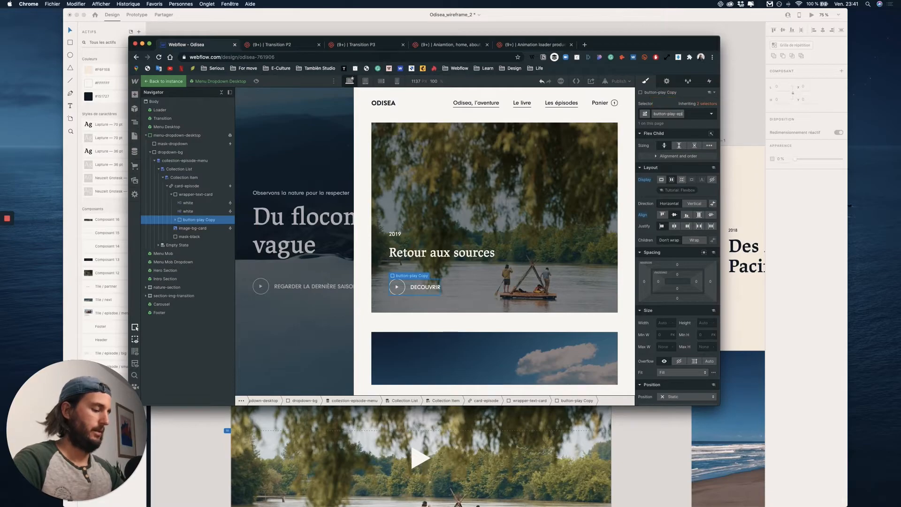
{"action": "type", "text": "isode"}
{"action": "key", "text": "Return"}
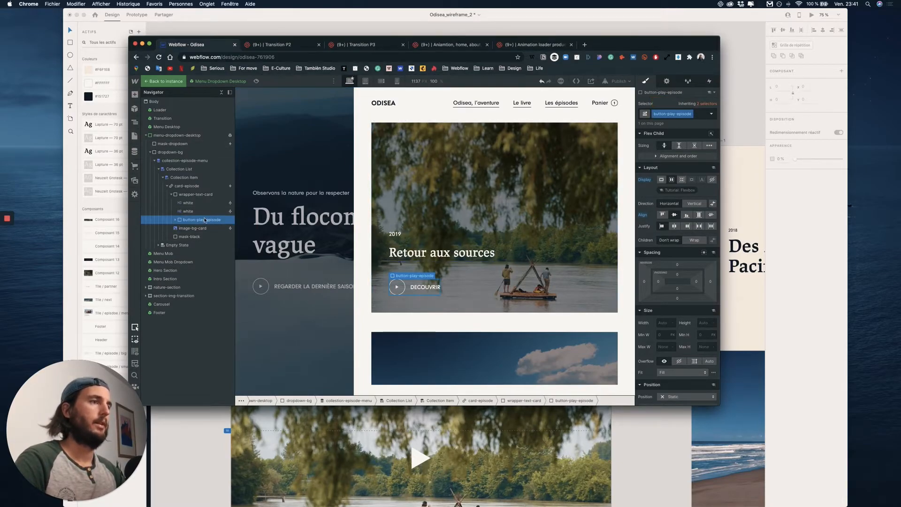
Replace the button-play class on the carousel card's DECOUVRIR button with the existing button-play-episode class.
{"action": "scroll", "coordinate": [301, 283], "scroll_direction": "down", "scroll_amount": 8}
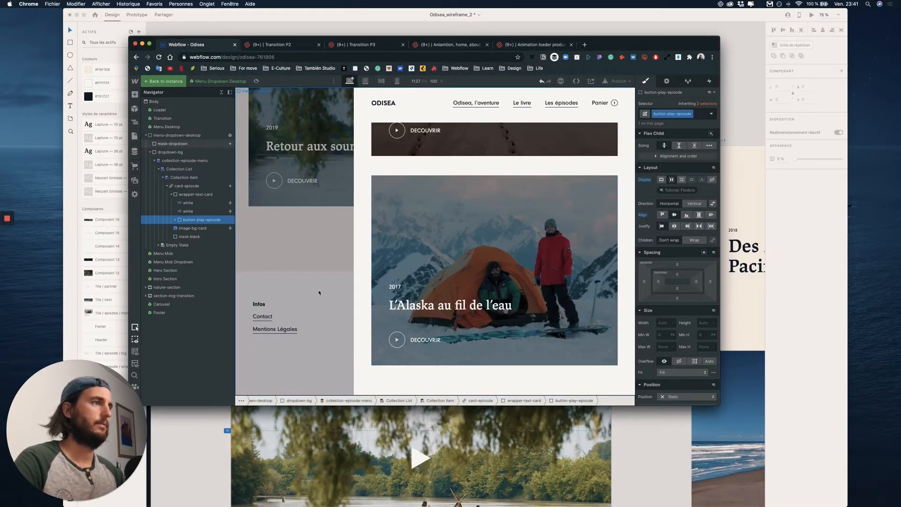
{"action": "left_click", "coordinate": [173, 141]}
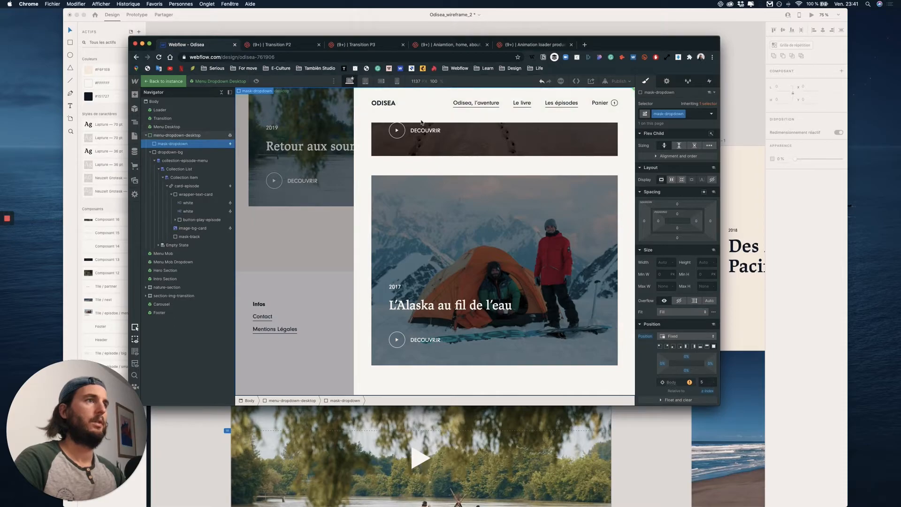
{"action": "left_click", "coordinate": [310, 127]}
{"action": "left_click", "coordinate": [703, 148]}
{"action": "left_click", "coordinate": [378, 276]}
{"action": "scroll", "coordinate": [378, 276], "scroll_direction": "up", "scroll_amount": 3}
{"action": "left_click", "coordinate": [305, 271]}
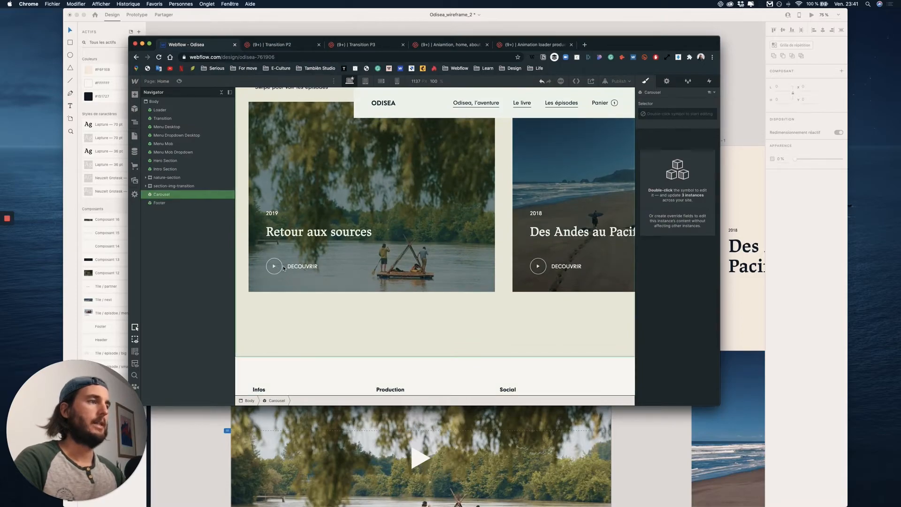
{"action": "double_click", "coordinate": [283, 268]}
{"action": "left_click", "coordinate": [283, 268]}
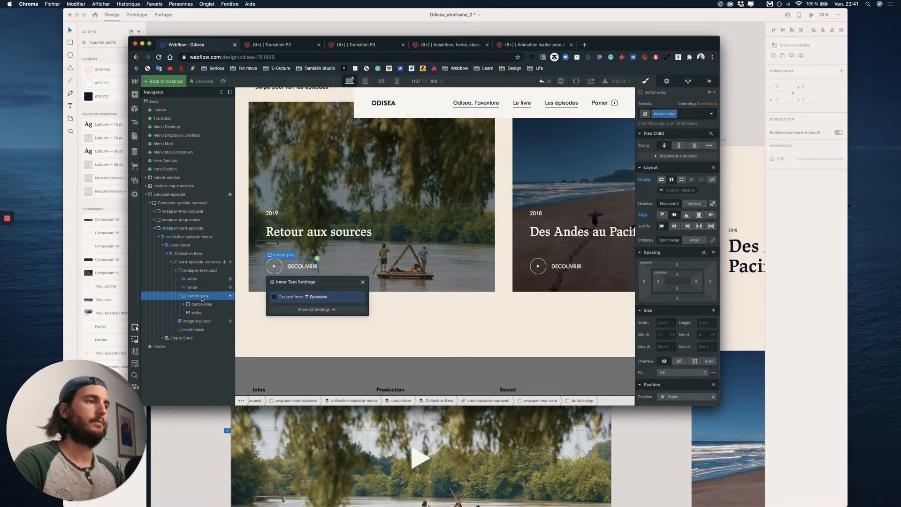
{"action": "left_click", "coordinate": [681, 112]}
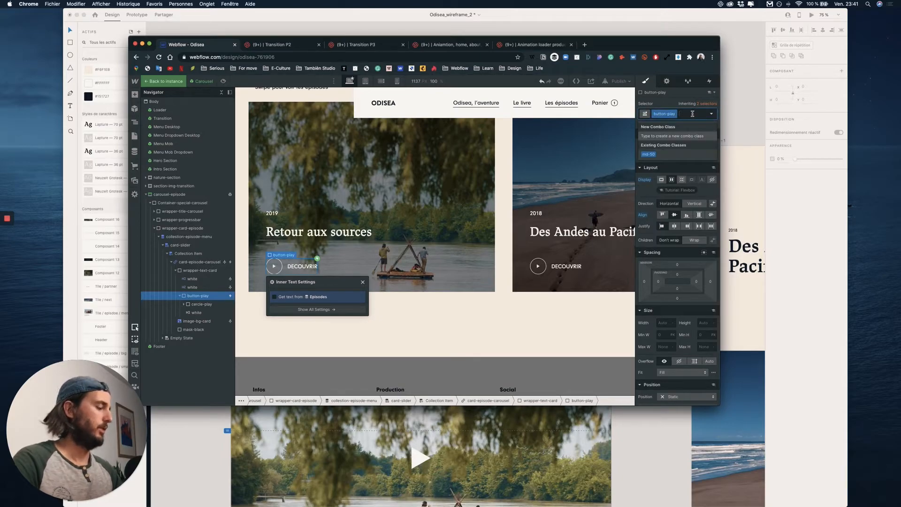
{"action": "key", "text": "BackSpace"}
{"action": "type", "text": "button"}
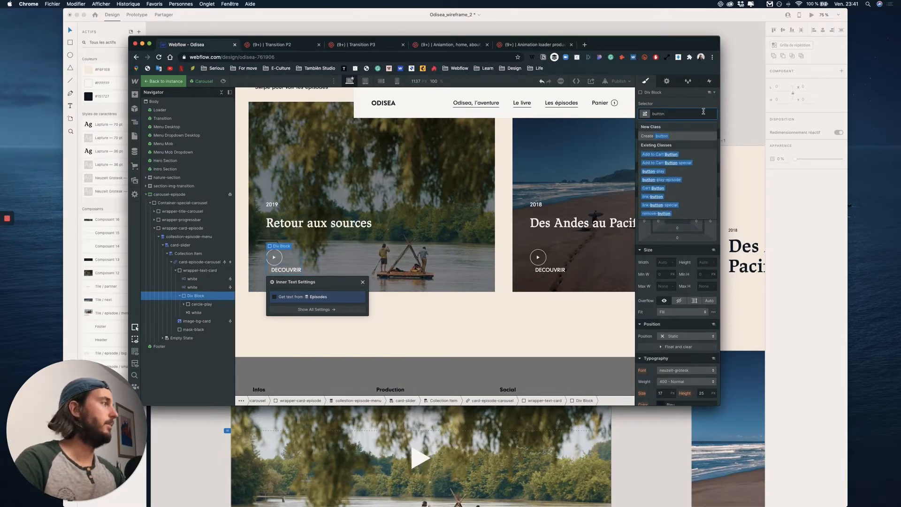
{"action": "left_click", "coordinate": [681, 181]}
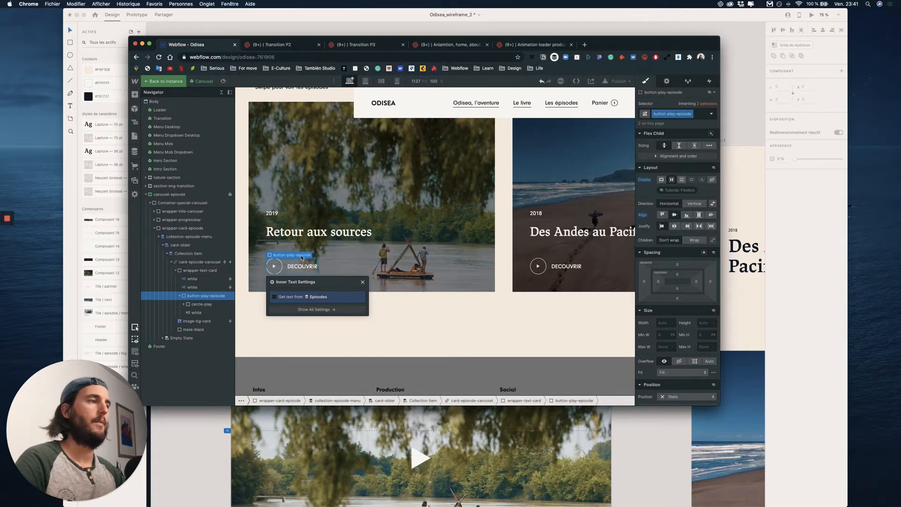
{"action": "scroll", "coordinate": [388, 275], "scroll_direction": "right", "scroll_amount": 4}
{"action": "scroll", "coordinate": [388, 275], "scroll_direction": "left", "scroll_amount": 4}
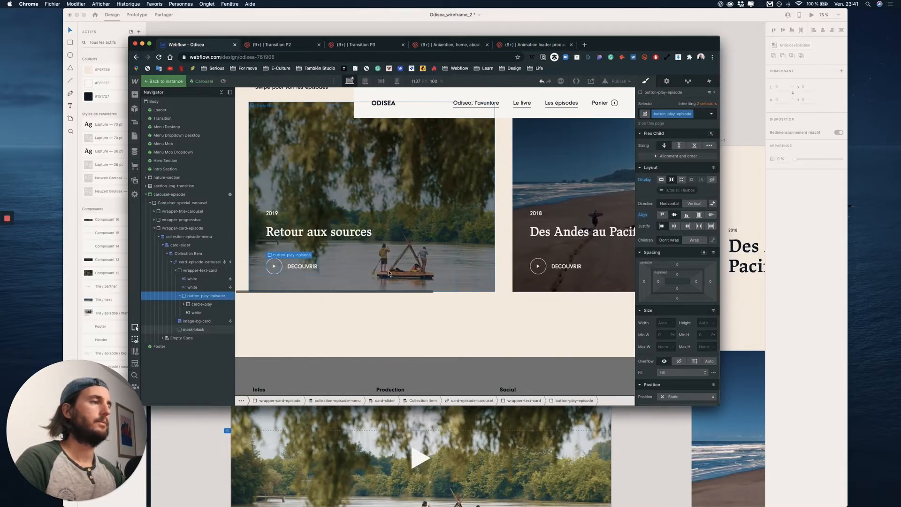
Open the hover-card-episode-IN animation of the card-episode-carousel link block and select the play circle and the DECOUVRIR text.
{"action": "left_click", "coordinate": [211, 263]}
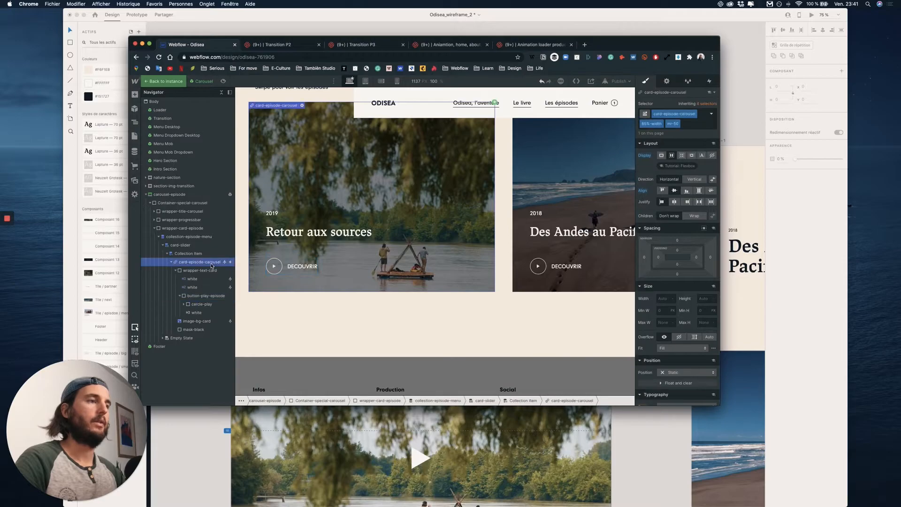
{"action": "left_click", "coordinate": [709, 82]}
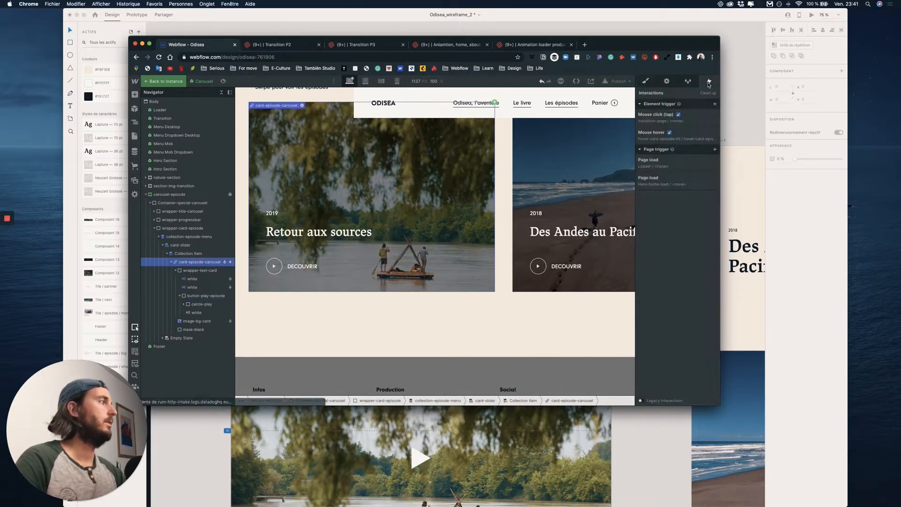
{"action": "left_click", "coordinate": [669, 139]}
{"action": "scroll", "coordinate": [671, 282], "scroll_direction": "down", "scroll_amount": 3}
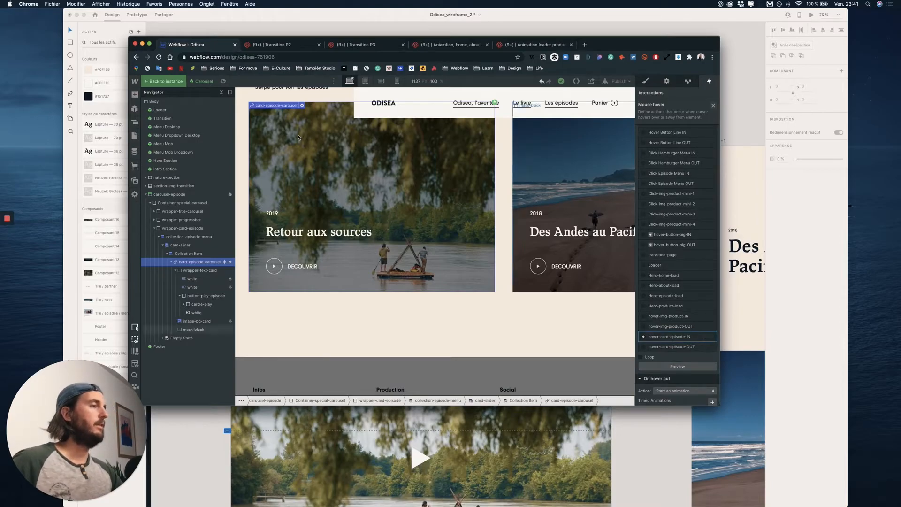
{"action": "scroll", "coordinate": [423, 219], "scroll_direction": "down", "scroll_amount": 1}
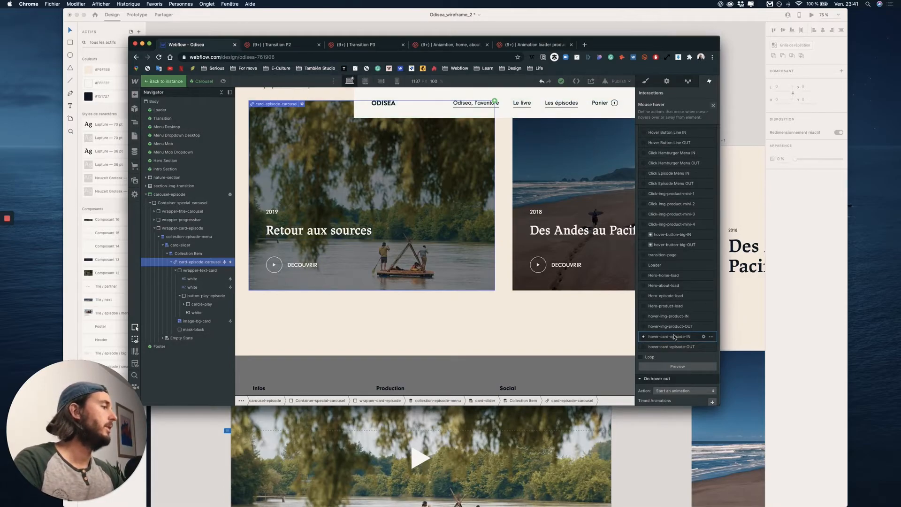
{"action": "left_click", "coordinate": [709, 337]}
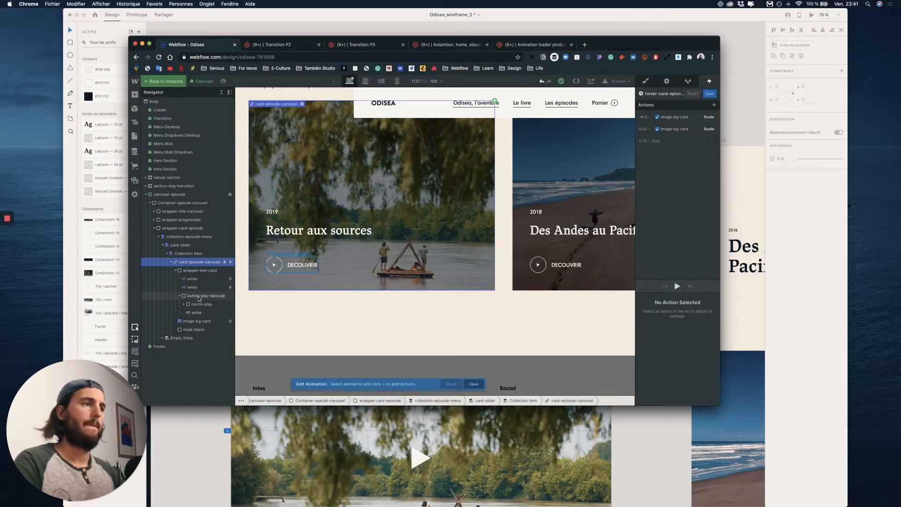
{"action": "left_click", "coordinate": [195, 304]}
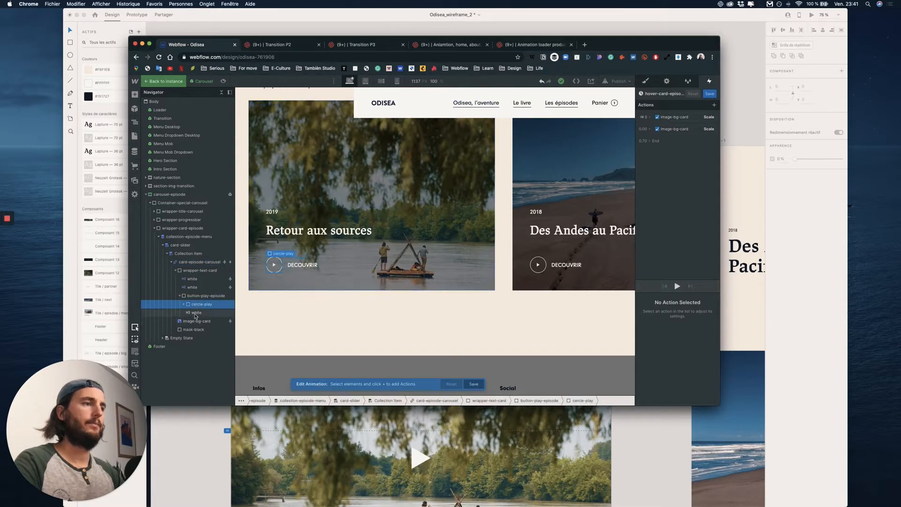
{"action": "left_click", "coordinate": [196, 313]}
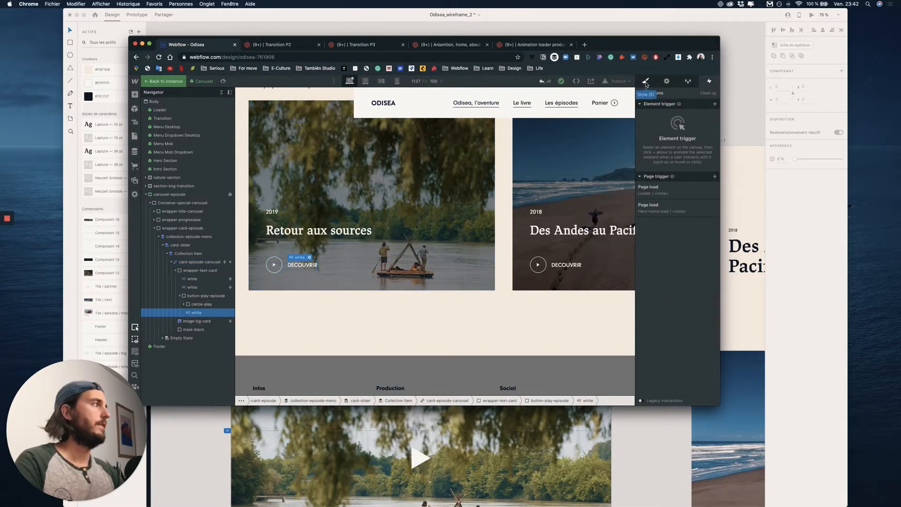
{"action": "left_click", "coordinate": [646, 82]}
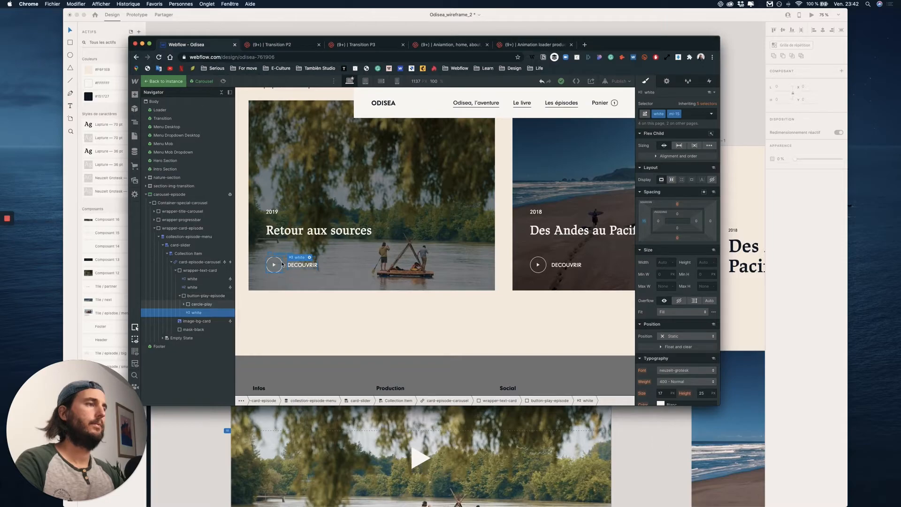
{"action": "left_click", "coordinate": [694, 115]}
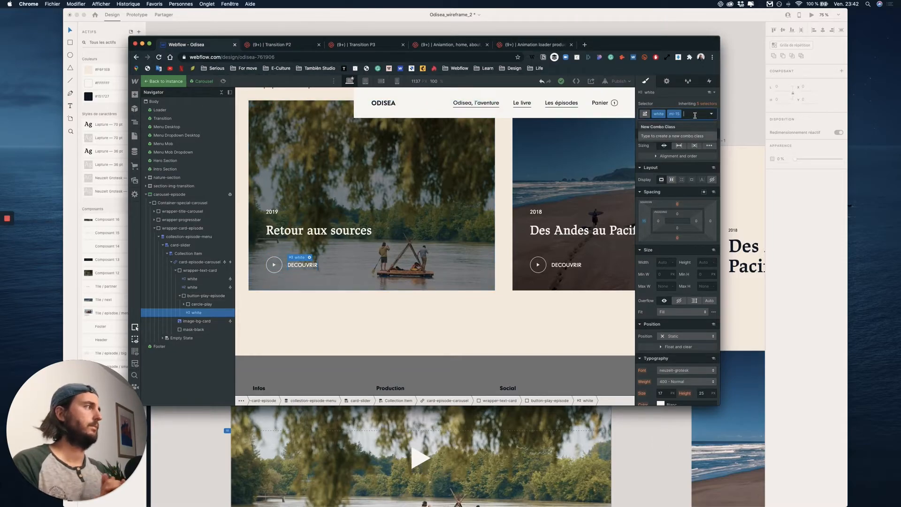
{"action": "type", "text": "card"}
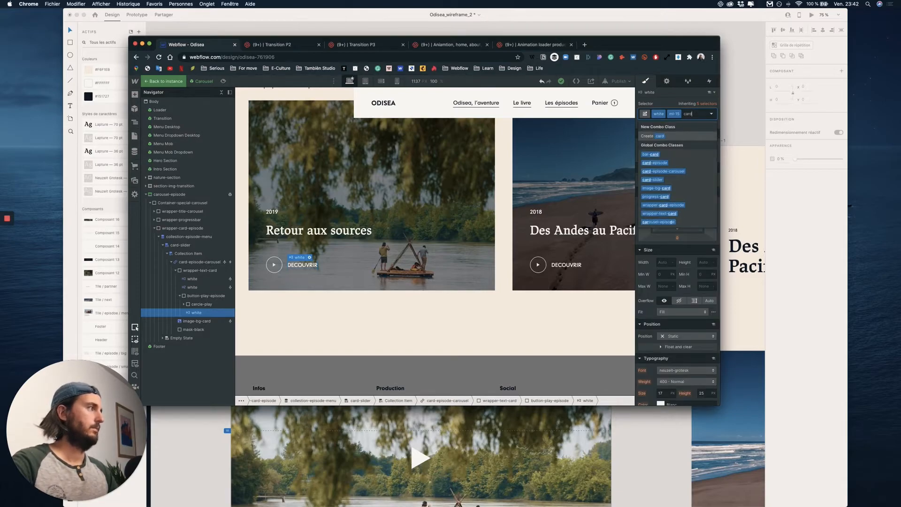
{"action": "key", "text": "BackSpace"}
{"action": "key", "text": "BackSpace"}
{"action": "key", "text": "BackSpace"}
{"action": "key", "text": "BackSpace"}
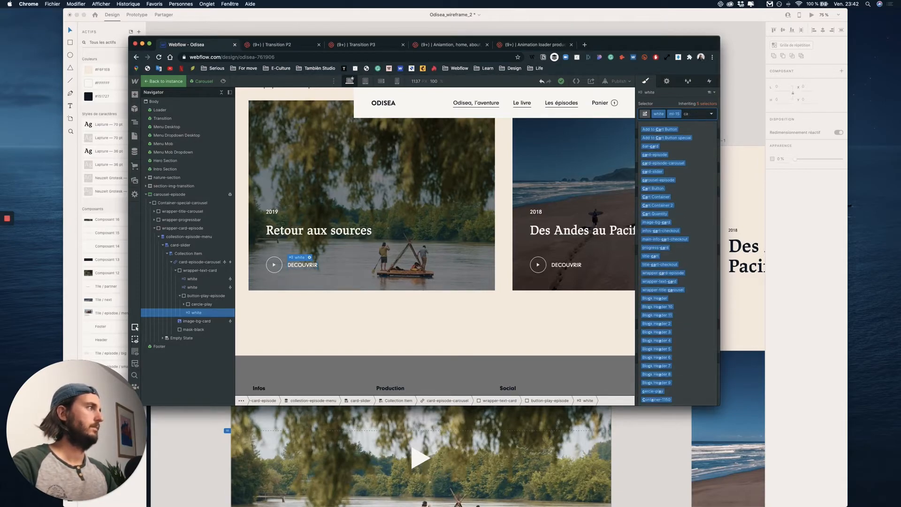
{"action": "scroll", "coordinate": [302, 333], "scroll_direction": "up", "scroll_amount": 3}
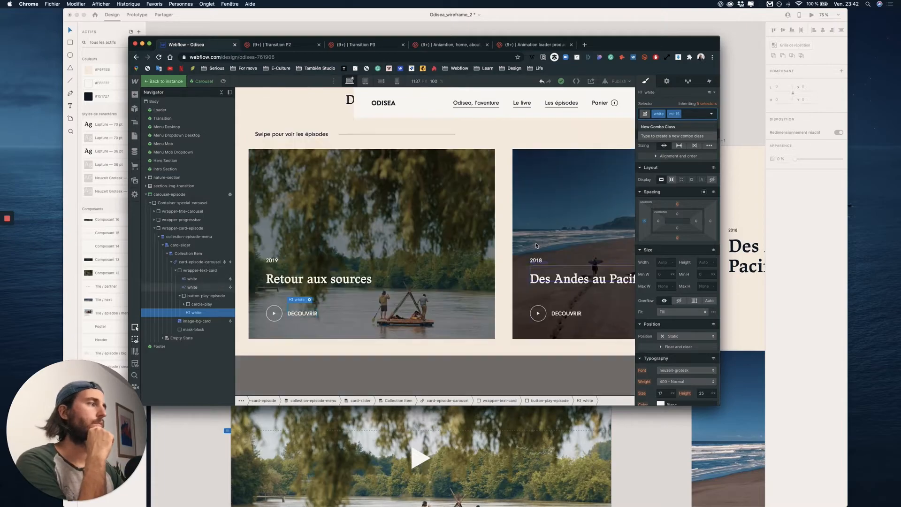
{"action": "scroll", "coordinate": [302, 333], "scroll_direction": "down", "scroll_amount": 2}
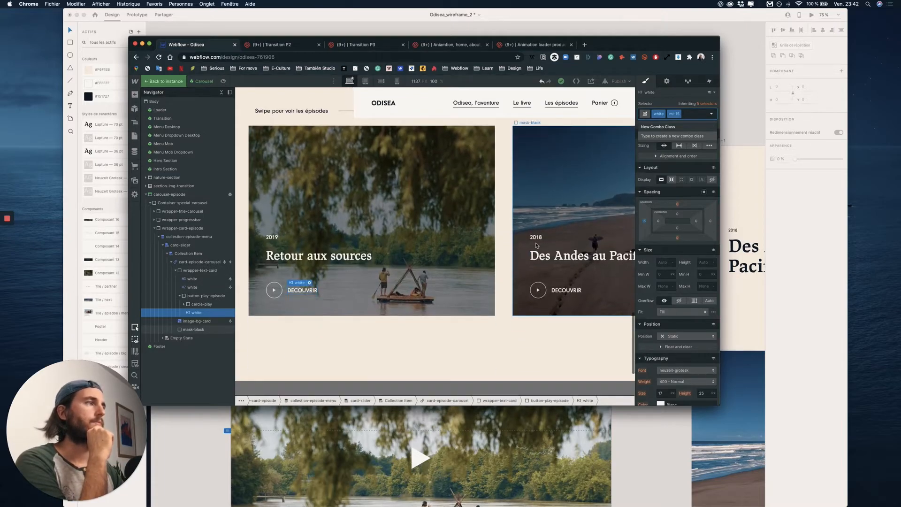
{"action": "left_click", "coordinate": [197, 316]}
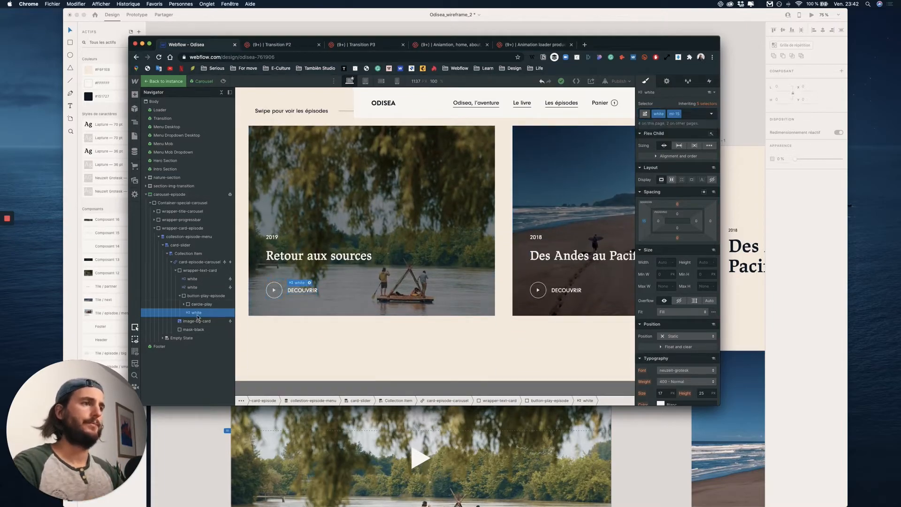
Reopen the hover-card-episode-IN animation of the card-episode-carousel link block for editing.
{"action": "left_click", "coordinate": [709, 82]}
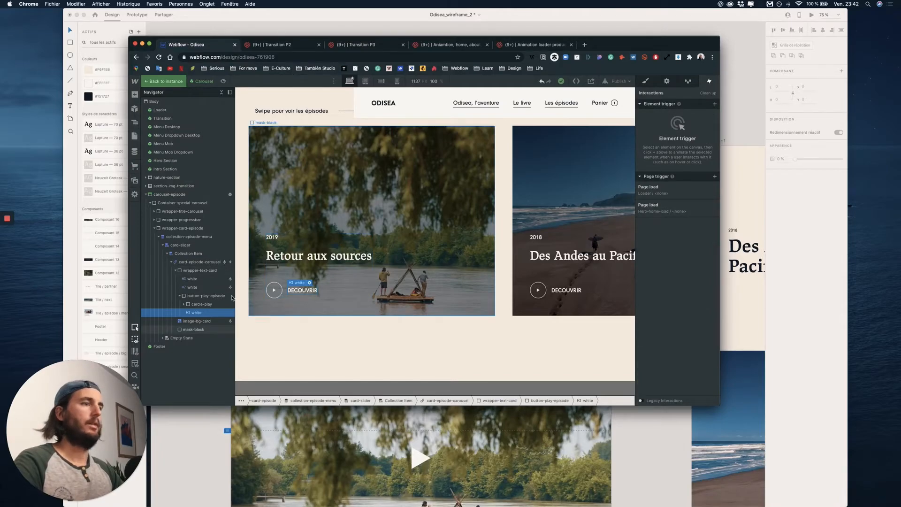
{"action": "left_click", "coordinate": [202, 262]}
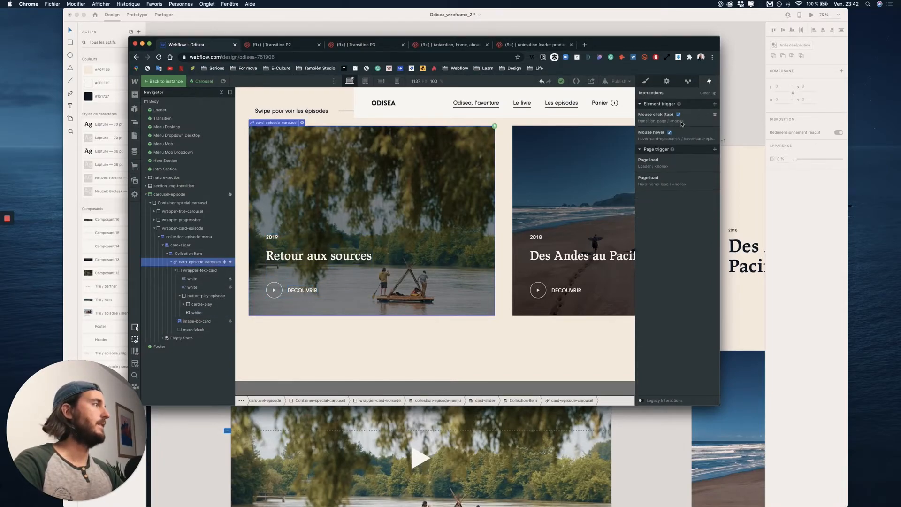
{"action": "left_click", "coordinate": [679, 138]}
{"action": "scroll", "coordinate": [678, 344], "scroll_direction": "down", "scroll_amount": 3}
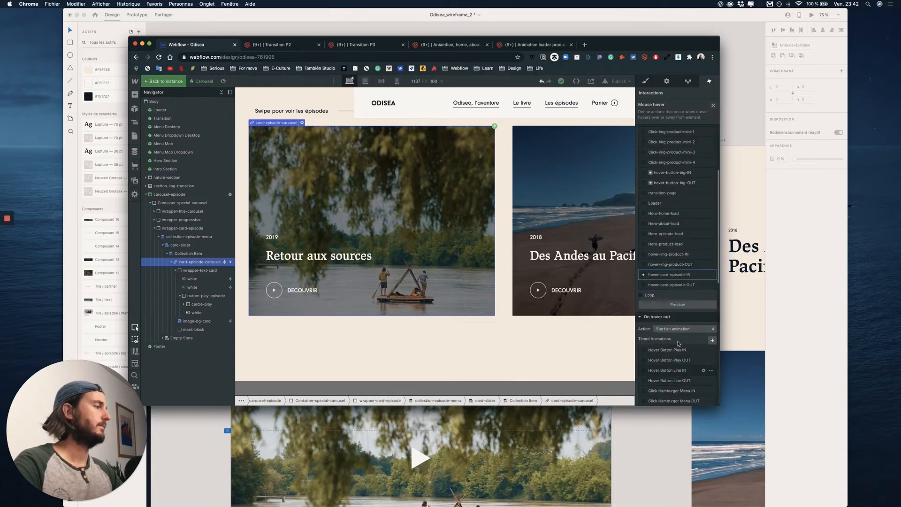
{"action": "left_click", "coordinate": [704, 275]}
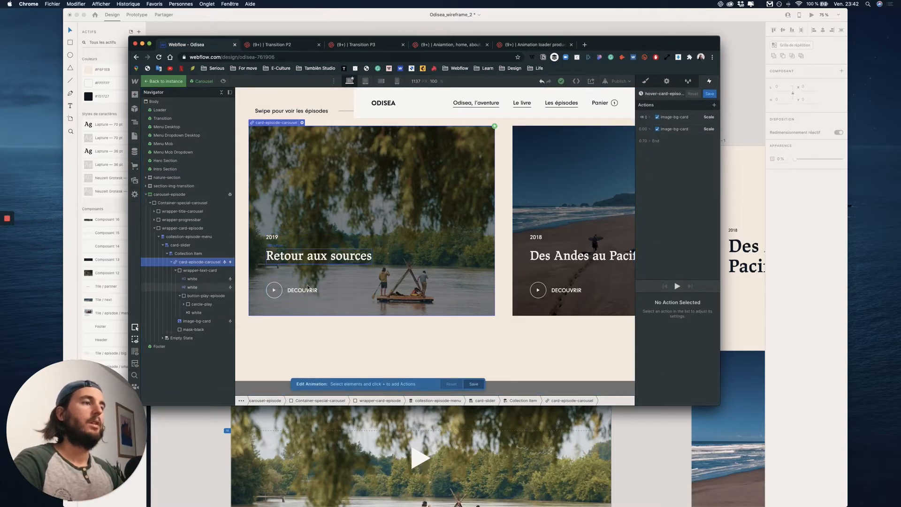
Add a Move action for the DECOUVRIR text as an initial state with its X offset at 0.
{"action": "left_click", "coordinate": [292, 288]}
{"action": "left_click", "coordinate": [714, 106]}
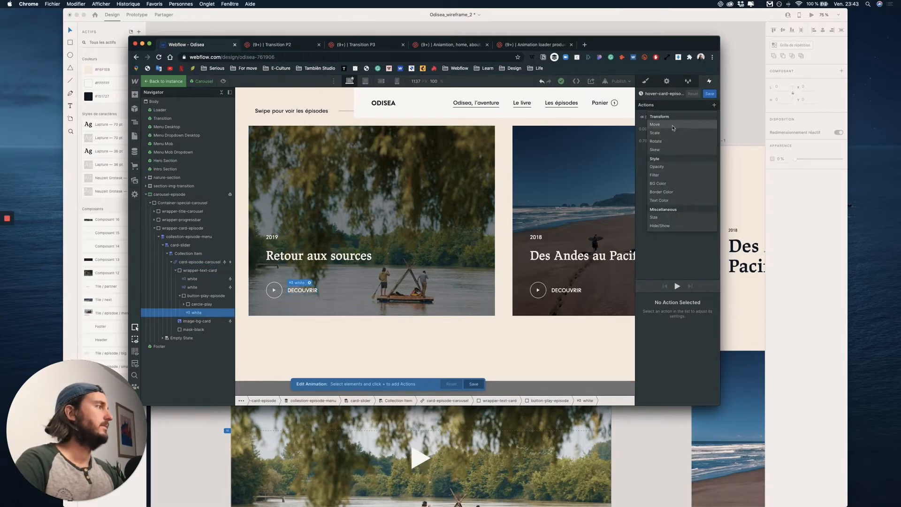
{"action": "left_click", "coordinate": [673, 127]}
{"action": "left_click_drag", "start_coordinate": [683, 140], "coordinate": [681, 119]}
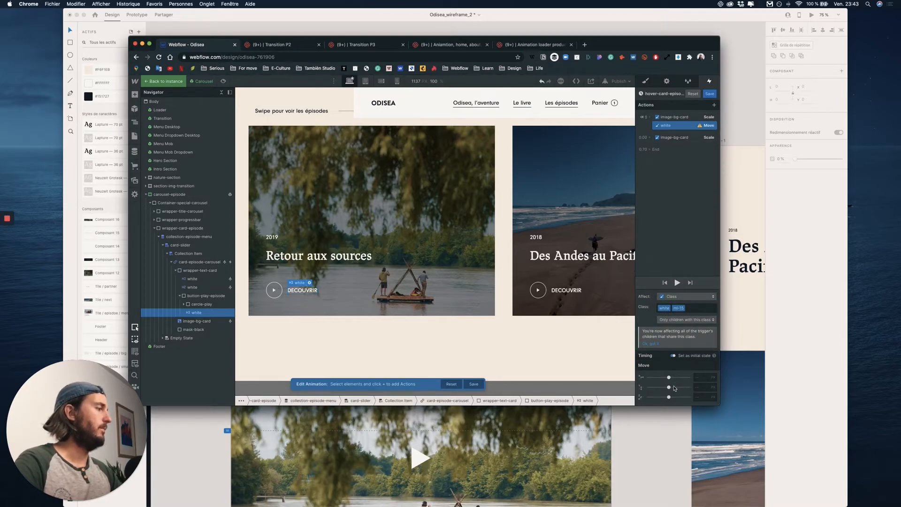
{"action": "left_click", "coordinate": [704, 377]}
{"action": "type", "text": "0"}
Duplicate the DECOUVRIR Move action as the hover state, set its X offset to 10 and play the animation.
{"action": "right_click", "coordinate": [678, 125]}
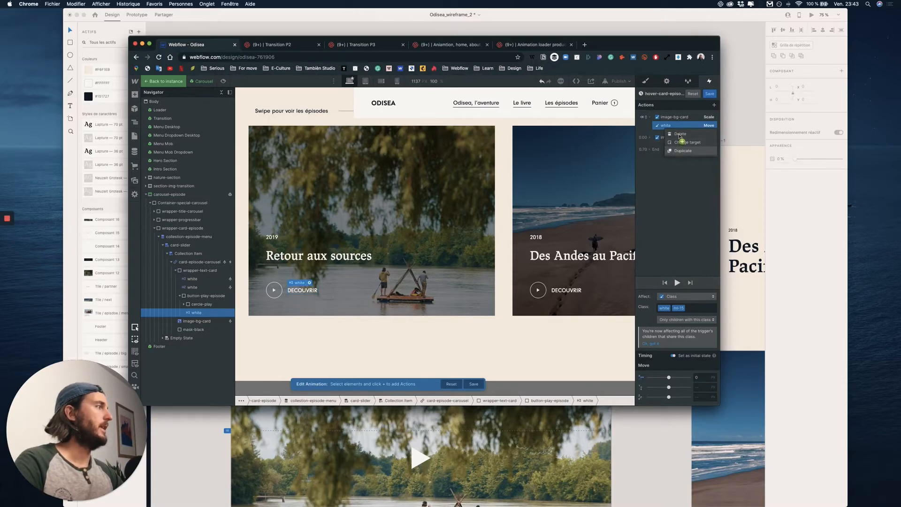
{"action": "left_click", "coordinate": [680, 151]}
{"action": "left_click_drag", "start_coordinate": [674, 139], "coordinate": [676, 149]}
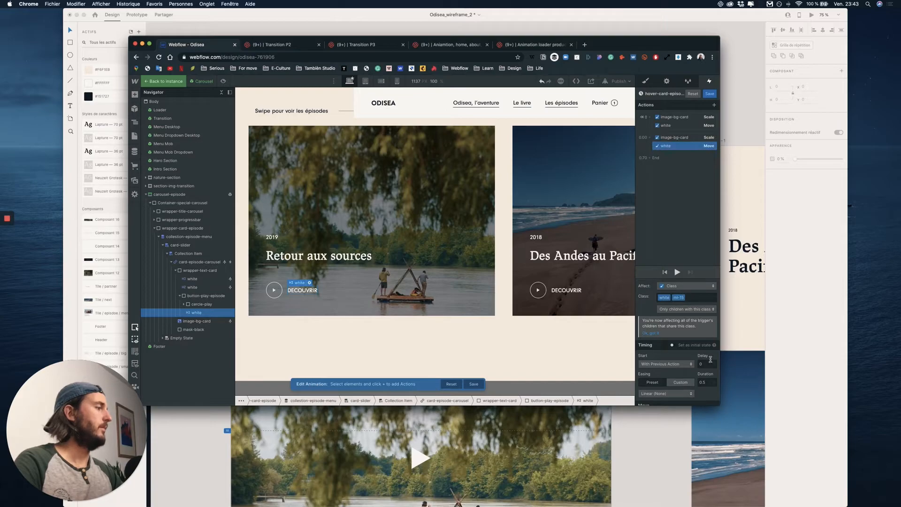
{"action": "scroll", "coordinate": [687, 327], "scroll_direction": "down", "scroll_amount": 2}
{"action": "scroll", "coordinate": [688, 331], "scroll_direction": "up", "scroll_amount": 2}
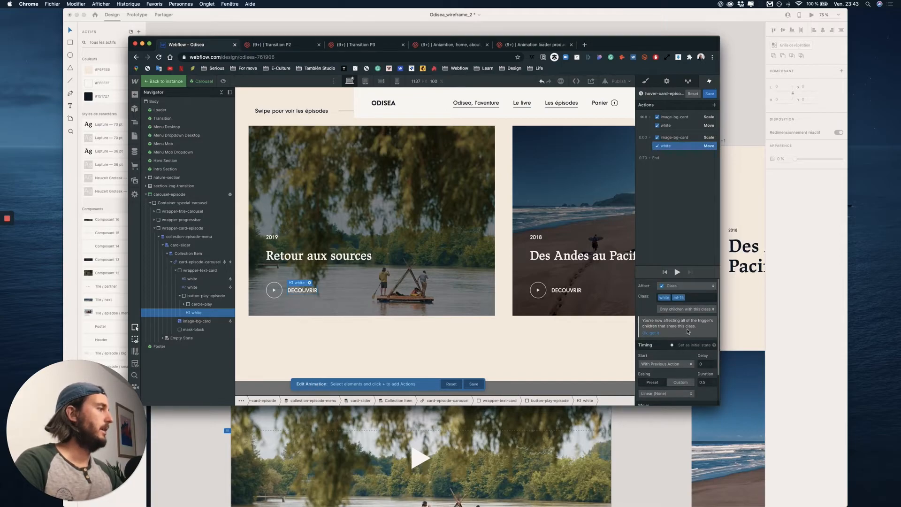
{"action": "scroll", "coordinate": [688, 331], "scroll_direction": "down", "scroll_amount": 3}
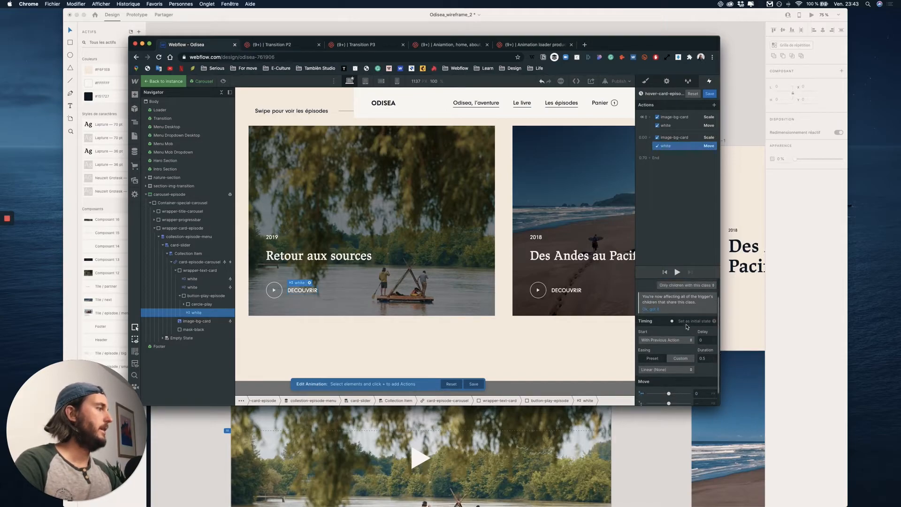
{"action": "left_click_drag", "start_coordinate": [669, 377], "coordinate": [671, 377]}
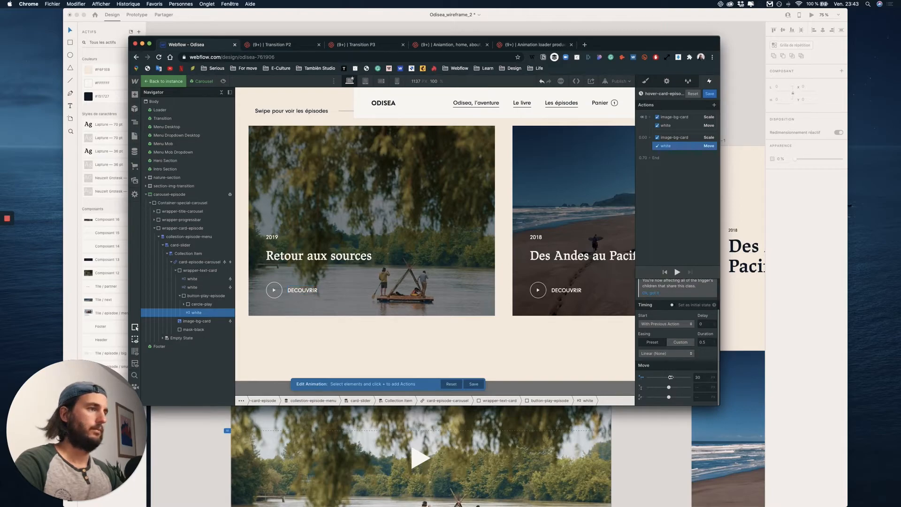
{"action": "left_click", "coordinate": [701, 378]}
{"action": "type", "text": "10"}
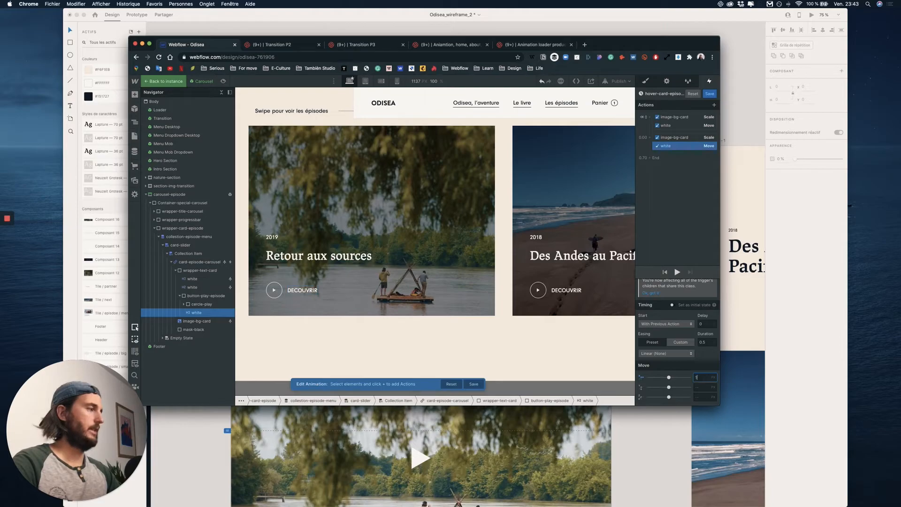
{"action": "left_click", "coordinate": [678, 273]}
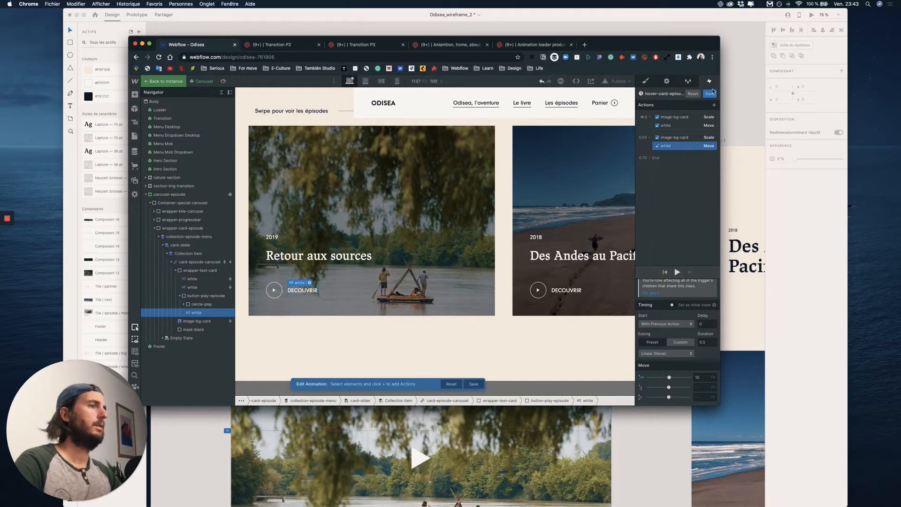
Add a BG Color action for the play circle as an initial state with a transparent background.
{"action": "left_click", "coordinate": [280, 287]}
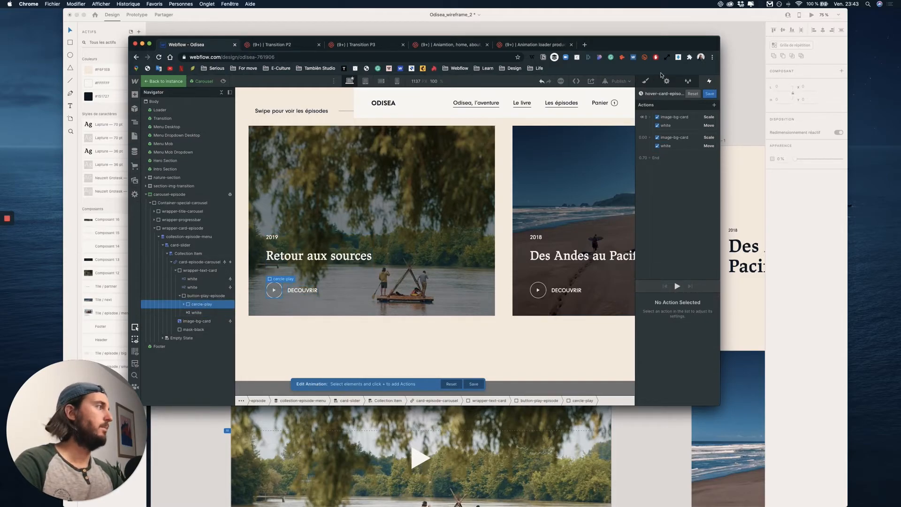
{"action": "left_click", "coordinate": [714, 105]}
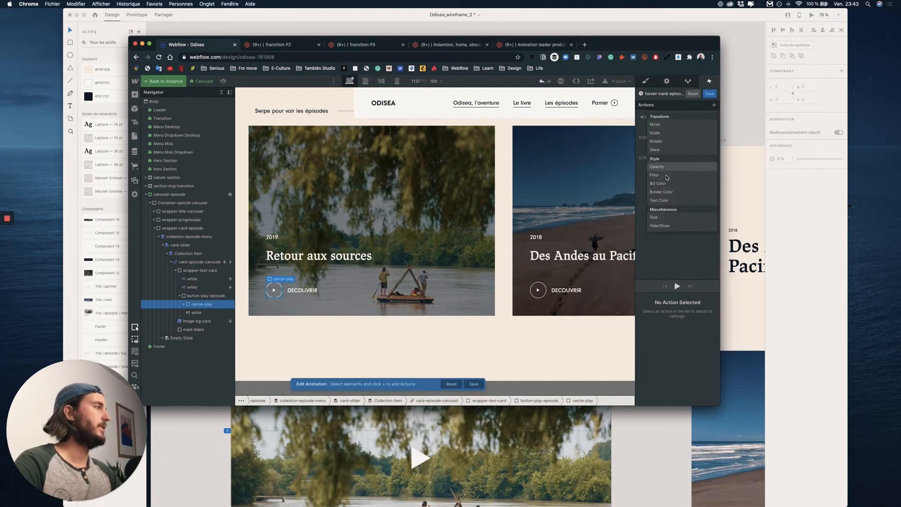
{"action": "left_click", "coordinate": [658, 183]}
{"action": "left_click_drag", "start_coordinate": [676, 158], "coordinate": [684, 129]}
{"action": "left_click", "coordinate": [651, 381]}
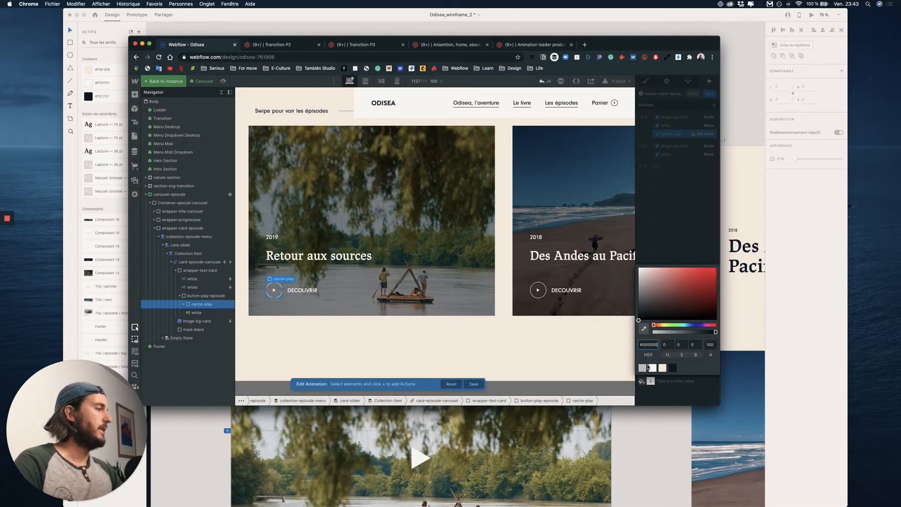
{"action": "left_click", "coordinate": [694, 183]}
Duplicate the circle's BG Color action as the hover state and set its color to white at 20% opacity.
{"action": "right_click", "coordinate": [690, 136]}
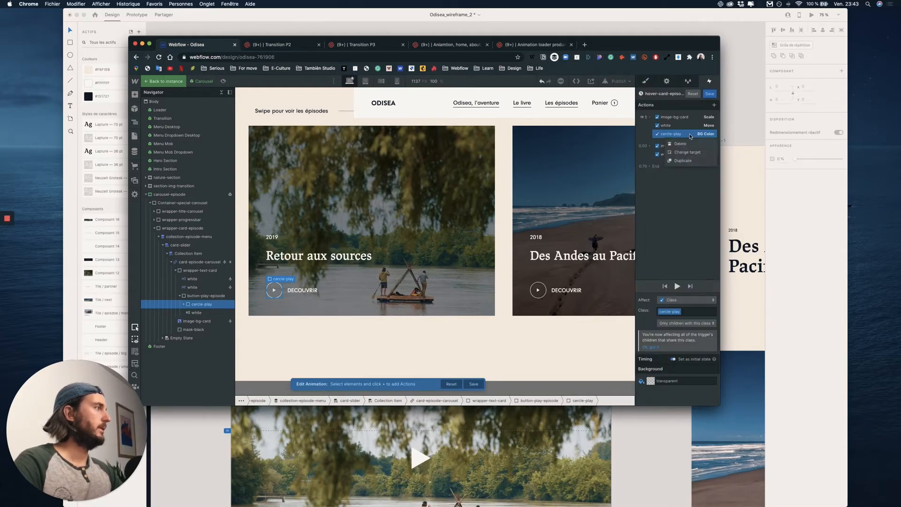
{"action": "left_click", "coordinate": [683, 161]}
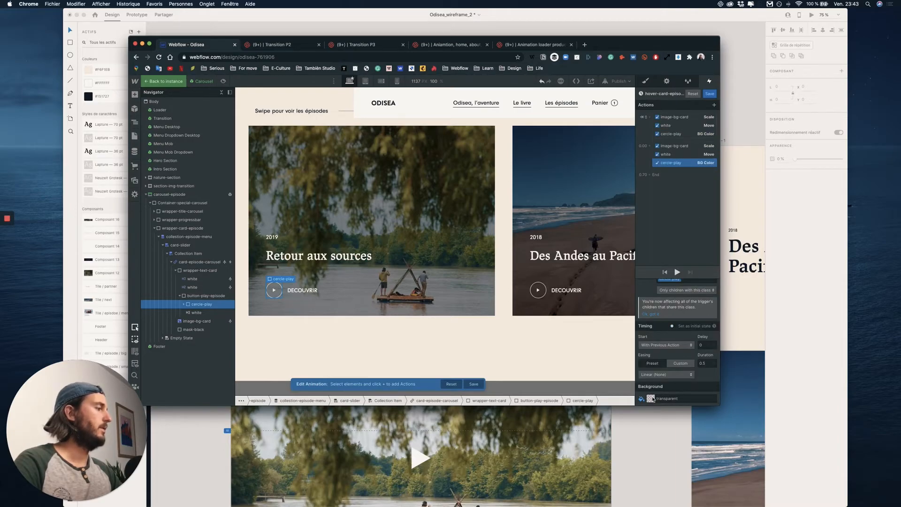
{"action": "left_click", "coordinate": [651, 399]}
{"action": "left_click", "coordinate": [653, 385]}
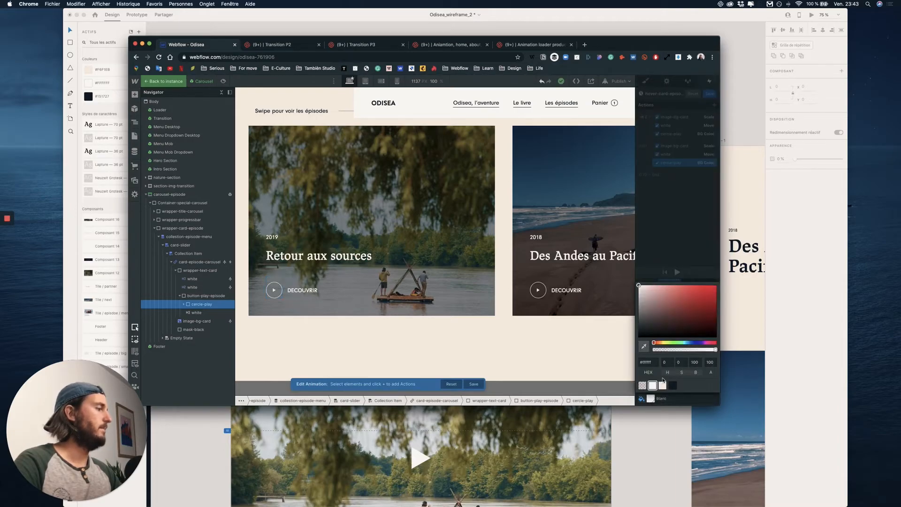
{"action": "left_click", "coordinate": [669, 350]}
{"action": "left_click", "coordinate": [710, 362]}
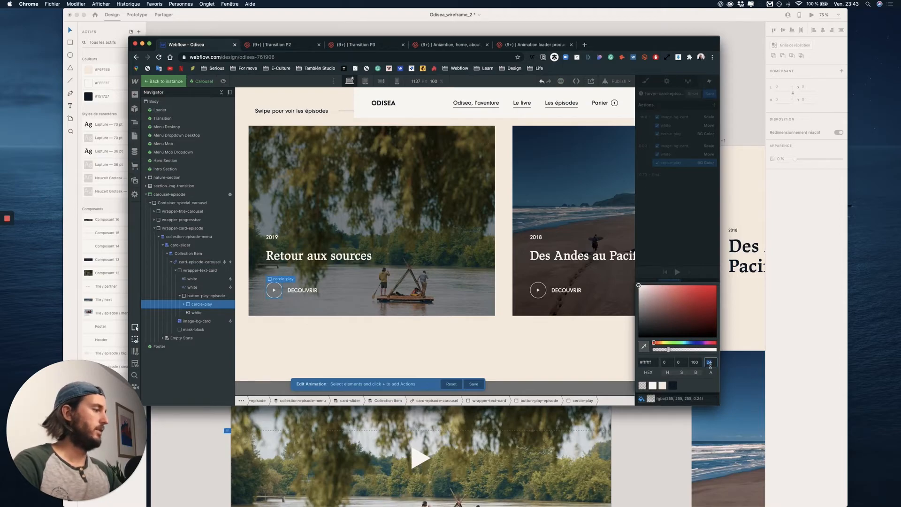
{"action": "left_click", "coordinate": [703, 274]}
Save the animation with a 0.5 s duration on the hover-state Move and BG Color actions, and preview the card hover.
{"action": "left_click", "coordinate": [690, 154], "text": "shift"}
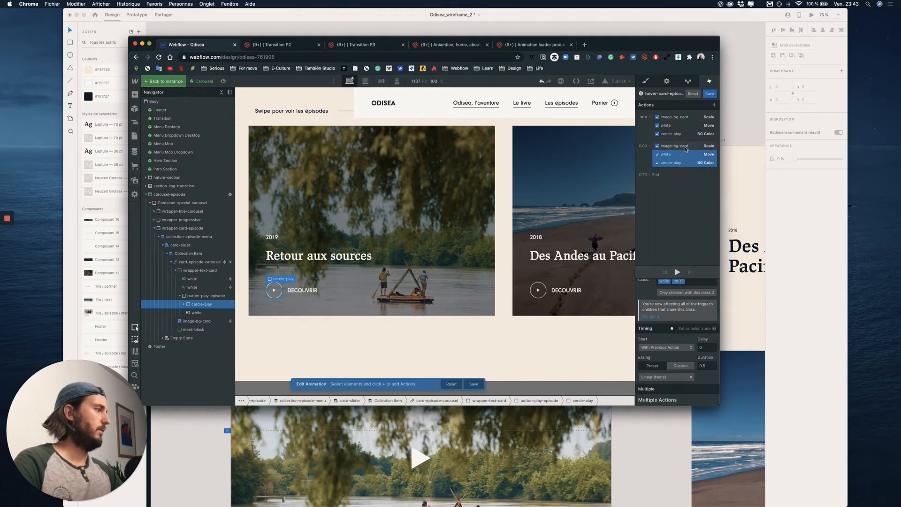
{"action": "left_click", "coordinate": [686, 146]}
{"action": "left_click", "coordinate": [685, 154]}
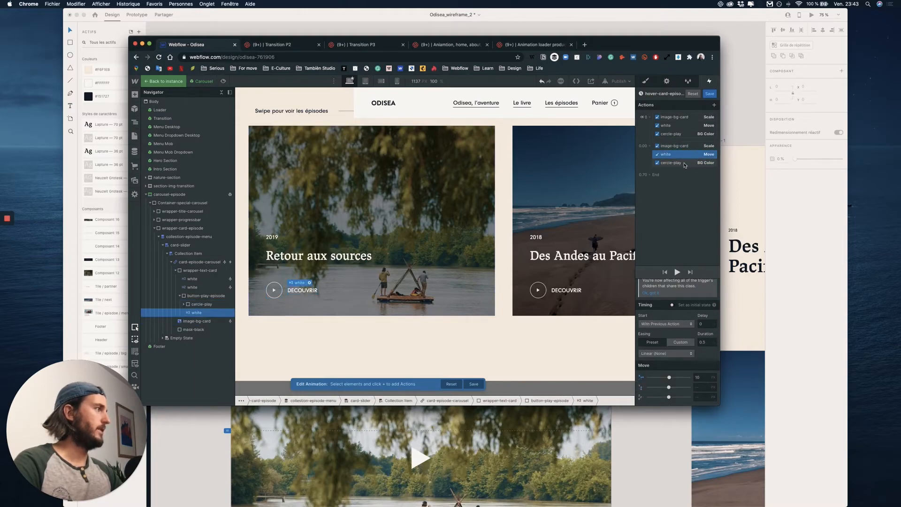
{"action": "left_click", "coordinate": [685, 163], "text": "shift"}
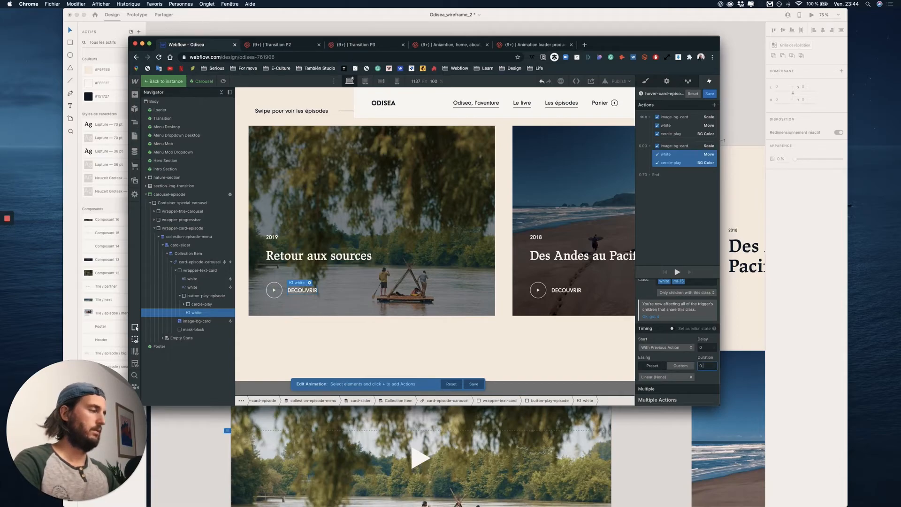
{"action": "left_click", "coordinate": [709, 93]}
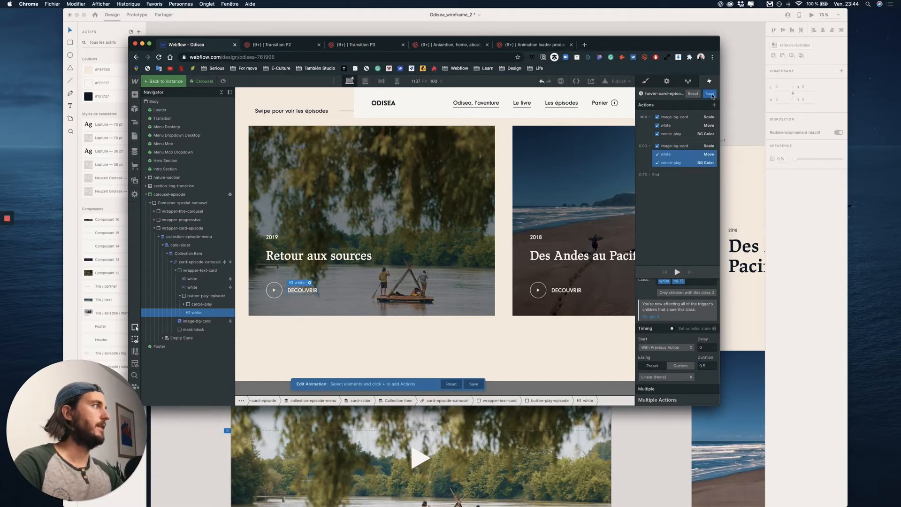
{"action": "left_click", "coordinate": [223, 81]}
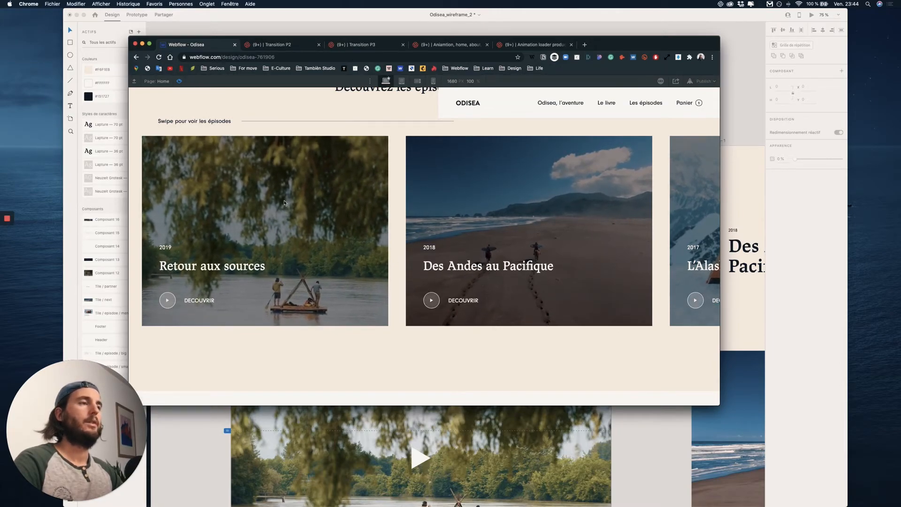
{"action": "key", "text": "super+shift+p"}
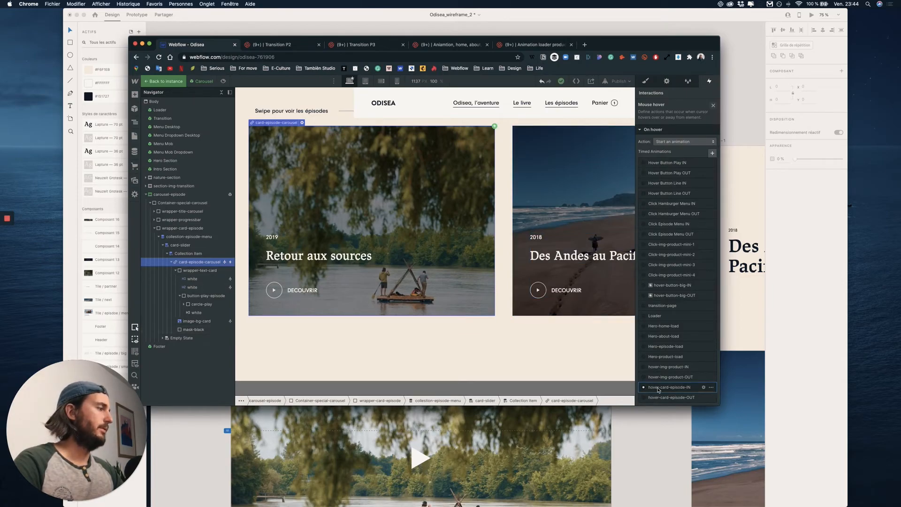
Reopen hover-card-episode-IN and set the X offset of the DECOUVRIR text's hover-state Move action to 5.
{"action": "left_click", "coordinate": [658, 387]}
{"action": "left_click", "coordinate": [673, 146]}
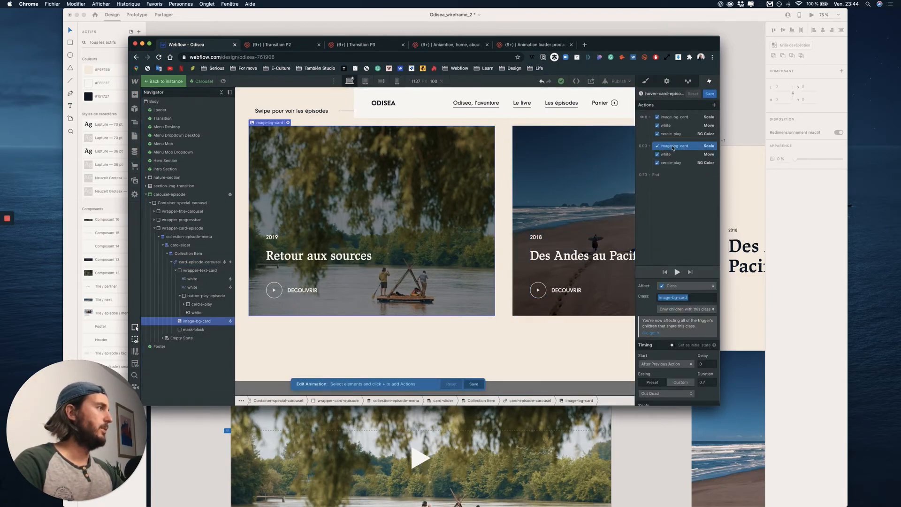
{"action": "left_click", "coordinate": [671, 155]}
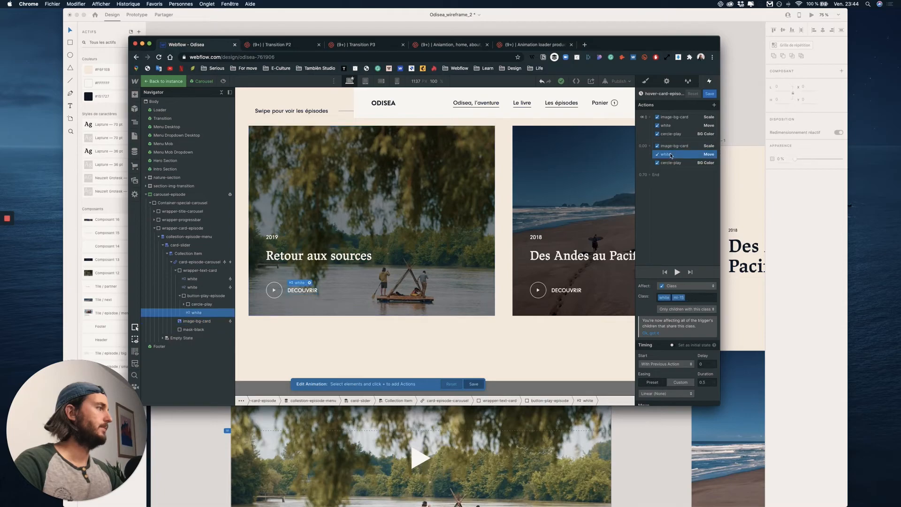
{"action": "scroll", "coordinate": [686, 370], "scroll_direction": "down", "scroll_amount": 2}
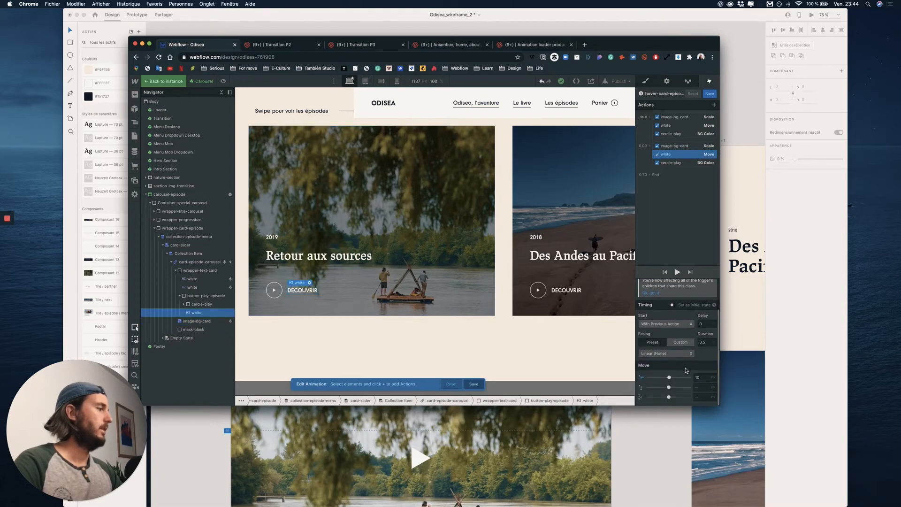
{"action": "type", "text": "5"}
Set the hover-state Move and BG Color actions together to Ease In Out easing with a 0.4 s duration.
{"action": "left_click", "coordinate": [673, 164]}
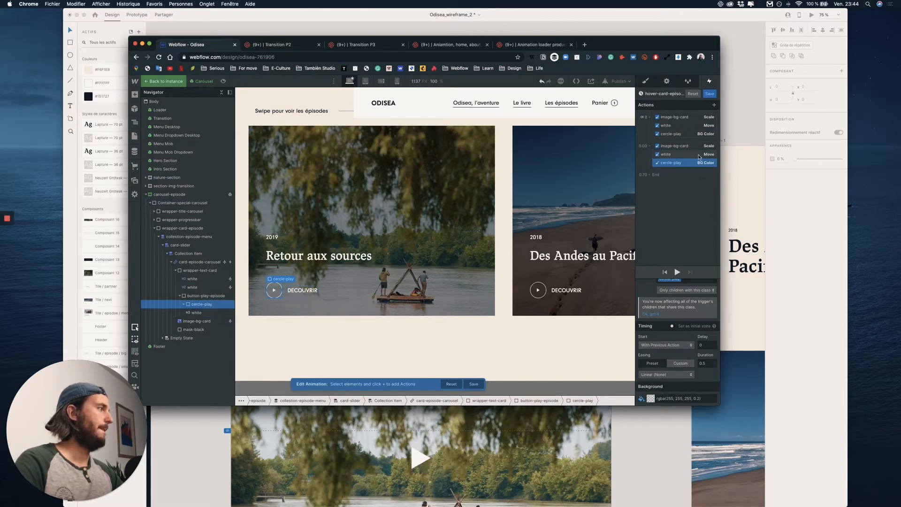
{"action": "left_click", "coordinate": [699, 155]}
{"action": "left_click", "coordinate": [692, 163], "text": "shift"}
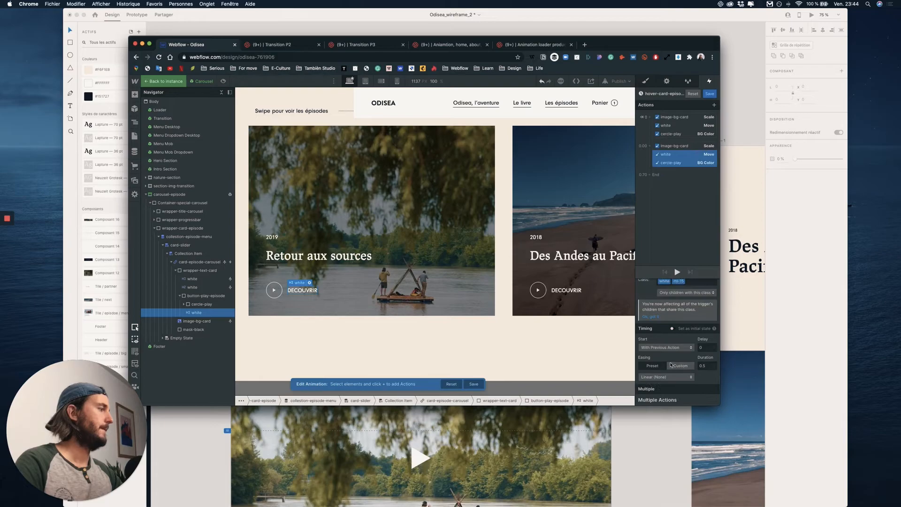
{"action": "left_click", "coordinate": [667, 377]}
{"action": "left_click", "coordinate": [693, 181]}
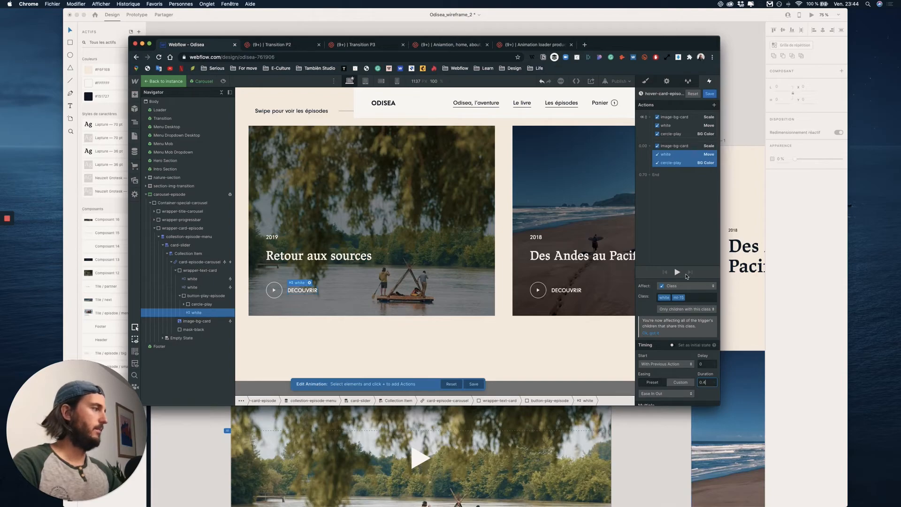
Play the hover-card-episode-IN animation and check the card hover in the page preview.
{"action": "left_click", "coordinate": [677, 273]}
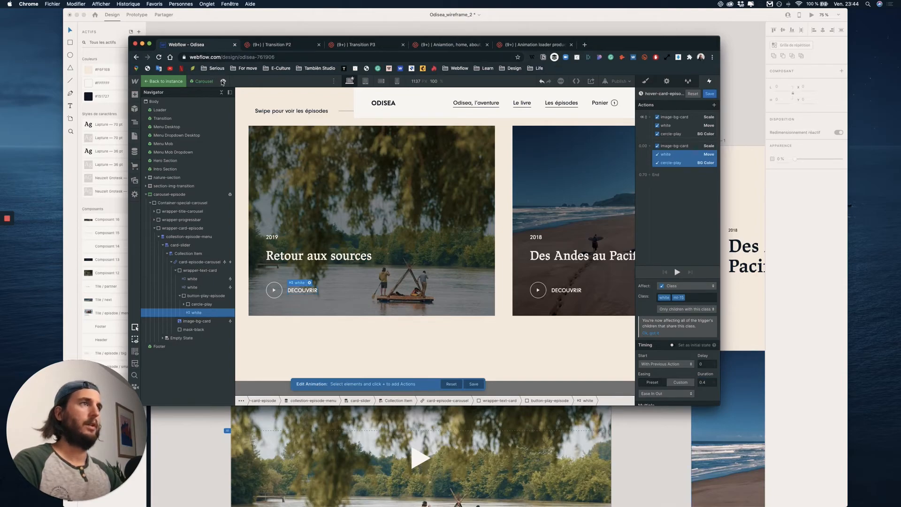
{"action": "left_click", "coordinate": [223, 83]}
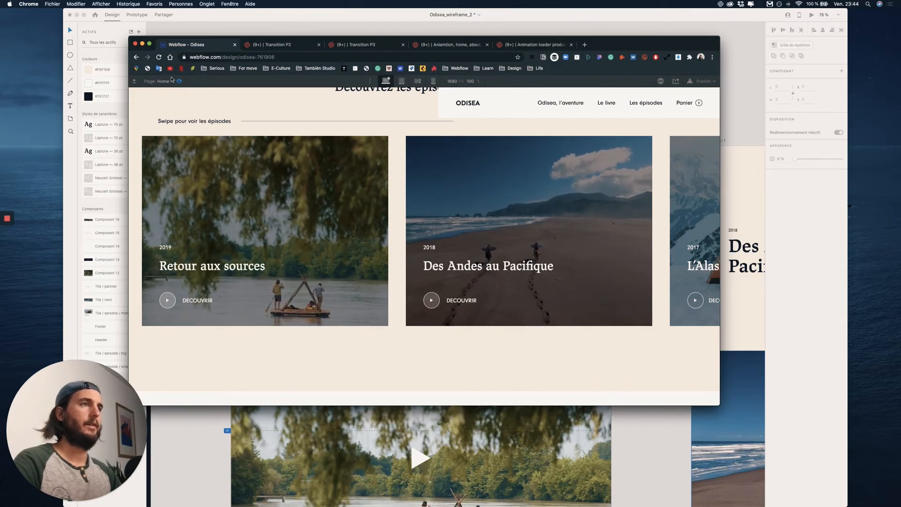
{"action": "key", "text": "super+shift+p"}
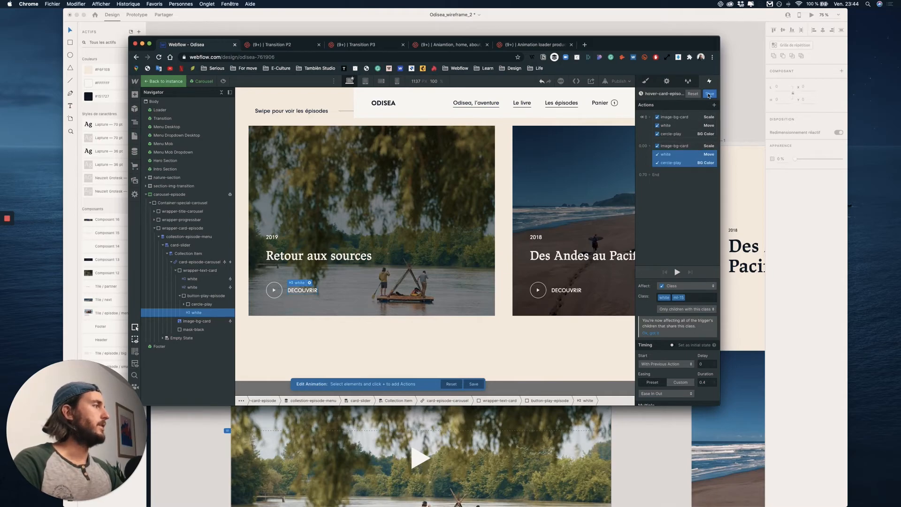
Save the hover-in animation and add a BG Color action for cercle-play to hover-card-episode-OUT.
{"action": "left_click", "coordinate": [709, 94]}
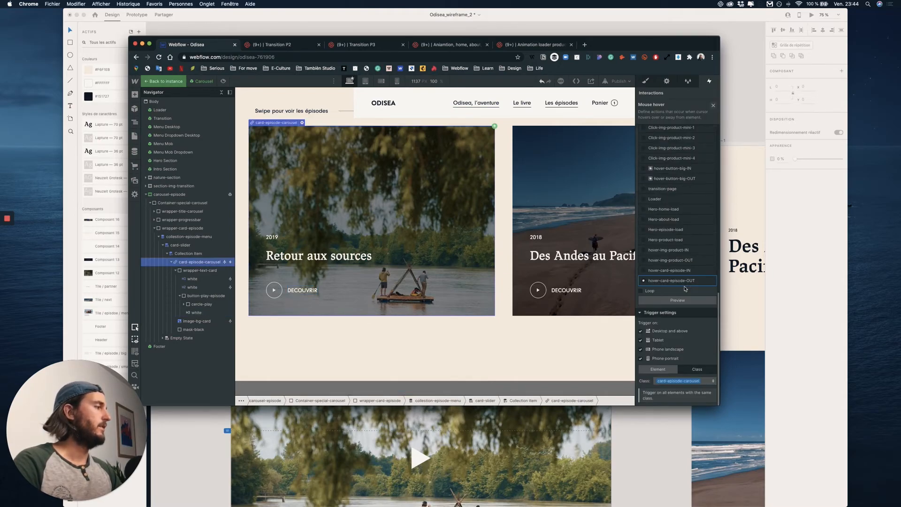
{"action": "left_click", "coordinate": [684, 285]}
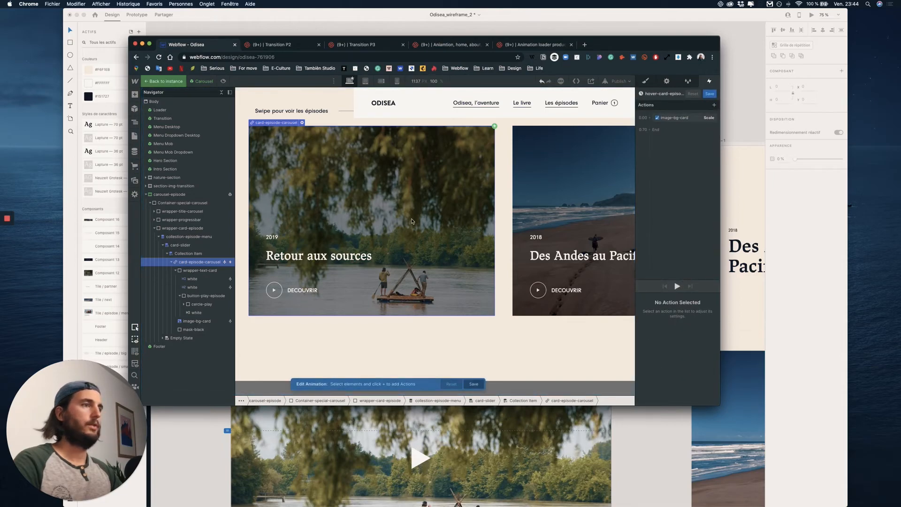
{"action": "left_click", "coordinate": [207, 313]}
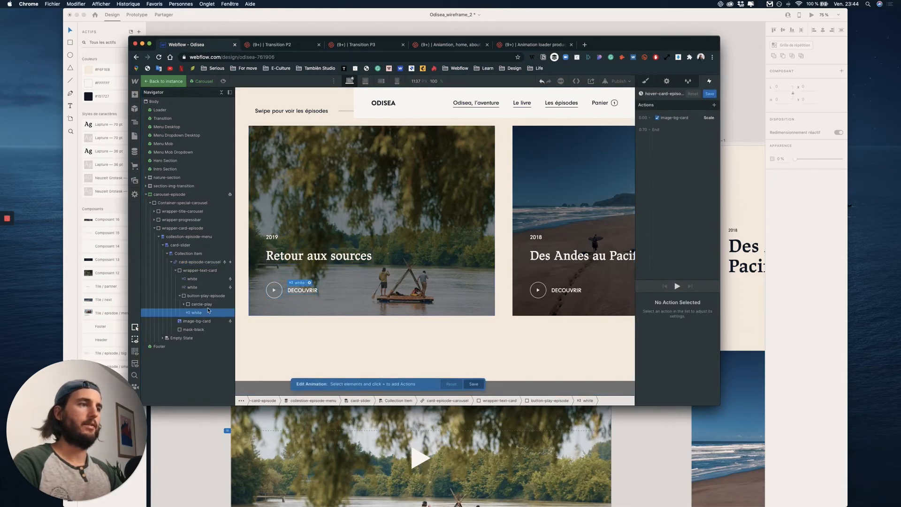
{"action": "left_click", "coordinate": [208, 304]}
{"action": "left_click", "coordinate": [715, 105]}
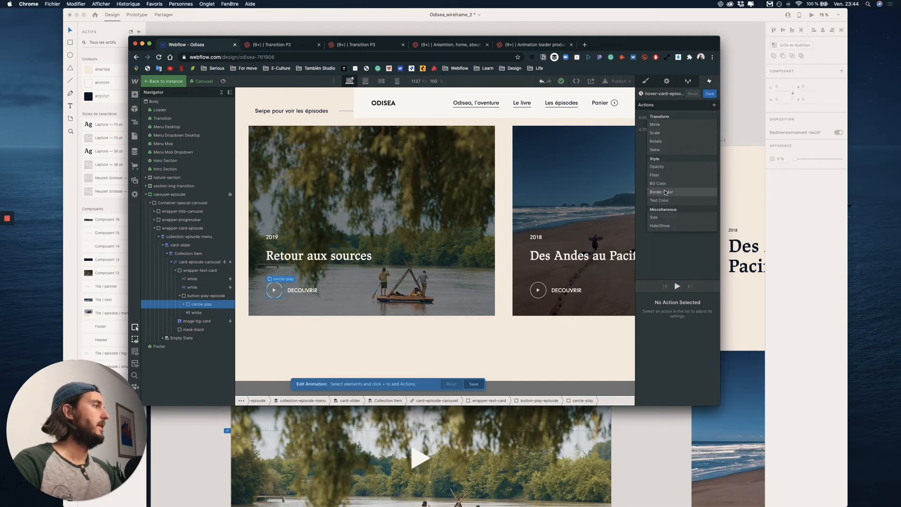
{"action": "left_click", "coordinate": [668, 183]}
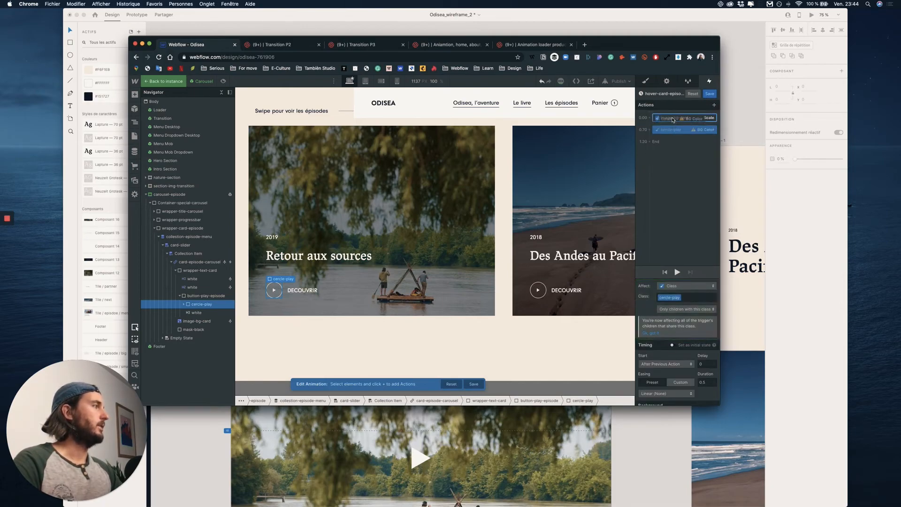
Set the cercle-play BG Color action to start With Previous Action with Ease In Out easing, and set its background color.
{"action": "scroll", "coordinate": [707, 376], "scroll_direction": "down", "scroll_amount": 1}
{"action": "left_click", "coordinate": [674, 375]}
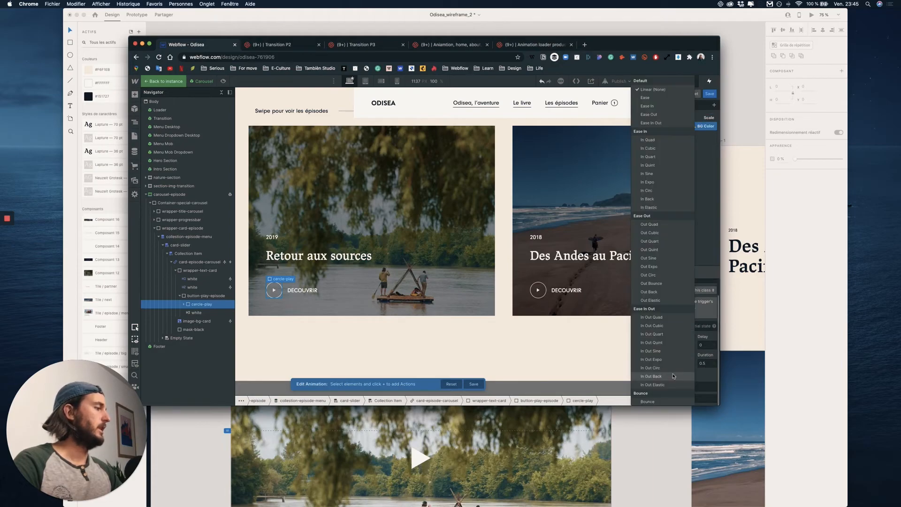
{"action": "left_click", "coordinate": [674, 376]}
{"action": "left_click", "coordinate": [672, 375]}
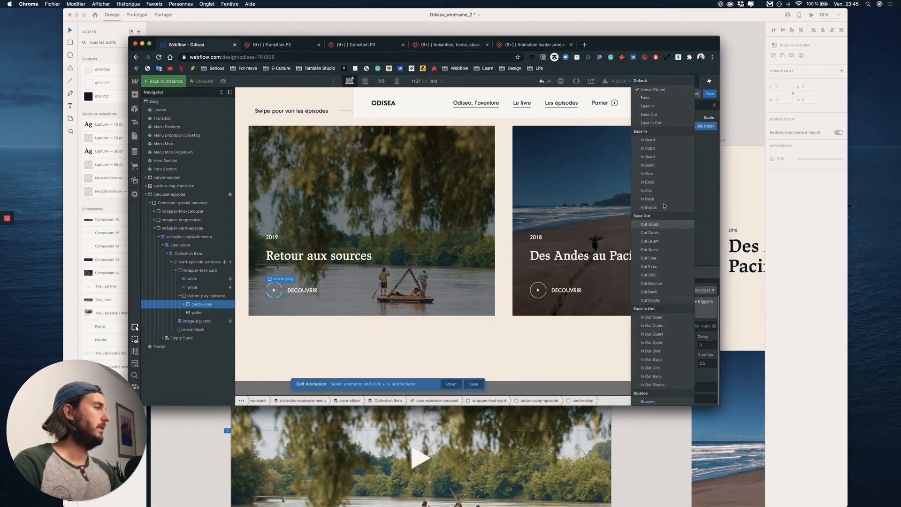
{"action": "left_click", "coordinate": [652, 124]}
{"action": "left_click", "coordinate": [651, 399]}
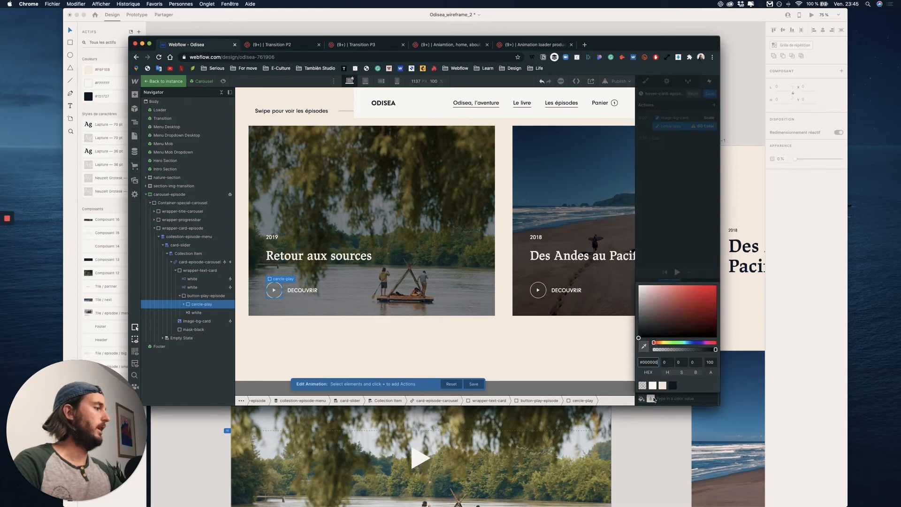
{"action": "left_click", "coordinate": [686, 193]}
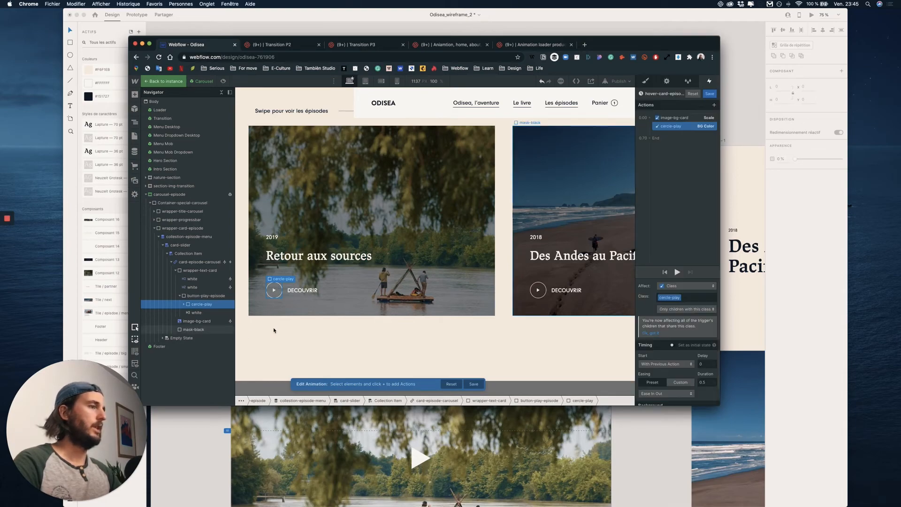
Add a Move action for the DECOUVRIR text with X offset 0 and Ease In Out easing, starting With Previous Action, and save the animation.
{"action": "left_click", "coordinate": [231, 313]}
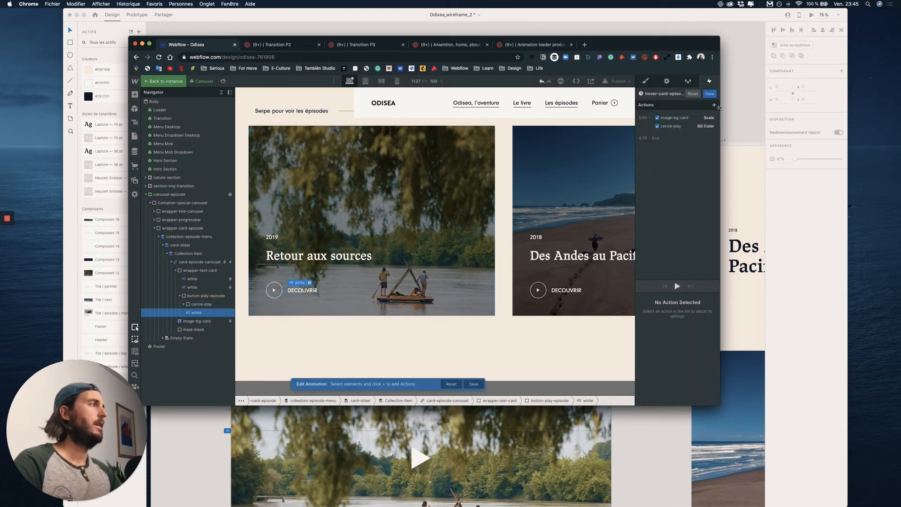
{"action": "left_click", "coordinate": [715, 105]}
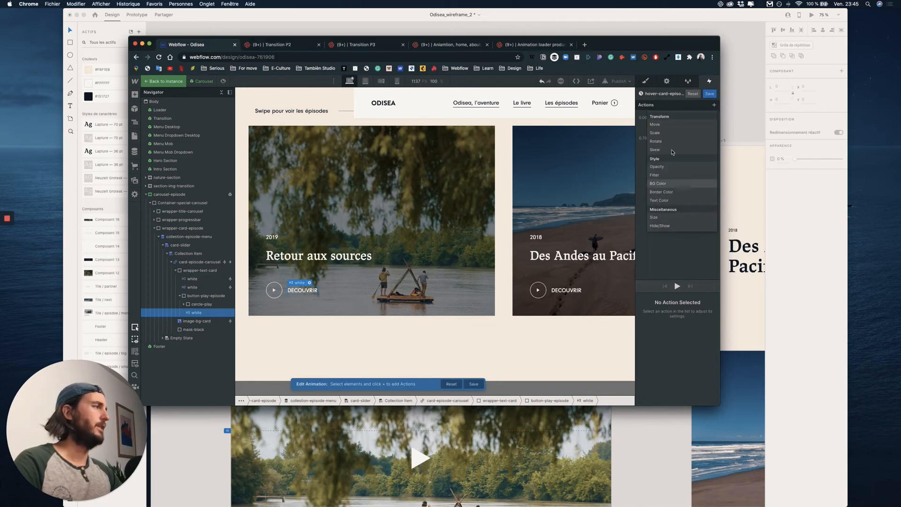
{"action": "left_click", "coordinate": [695, 123]}
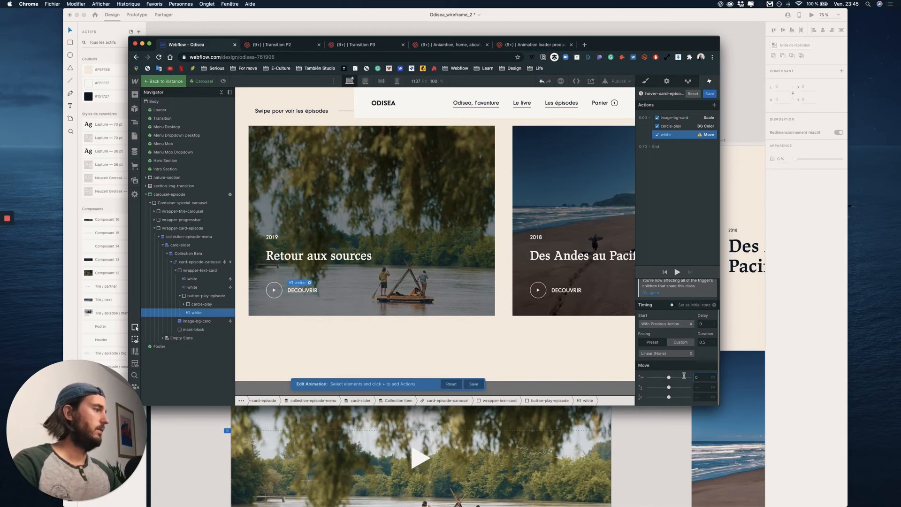
{"action": "left_click", "coordinate": [666, 353]}
{"action": "left_click", "coordinate": [662, 126]}
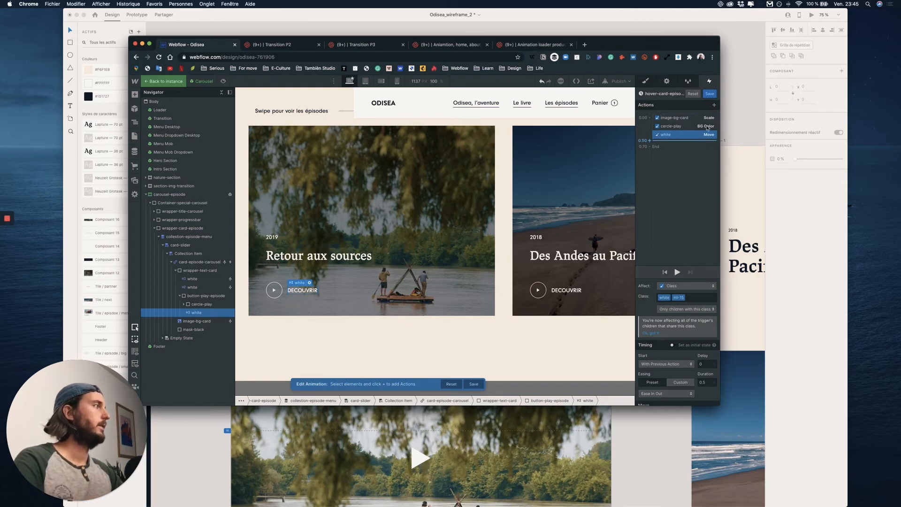
{"action": "key", "text": "Escape"}
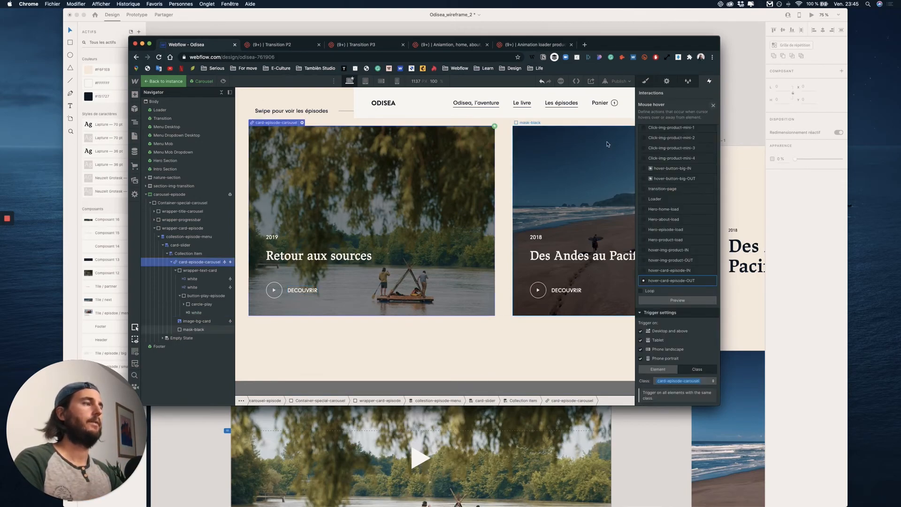
Preview the Home page and check the card hover animations in the episode carousel and the Les épisodes dropdown.
{"action": "left_click", "coordinate": [224, 81]}
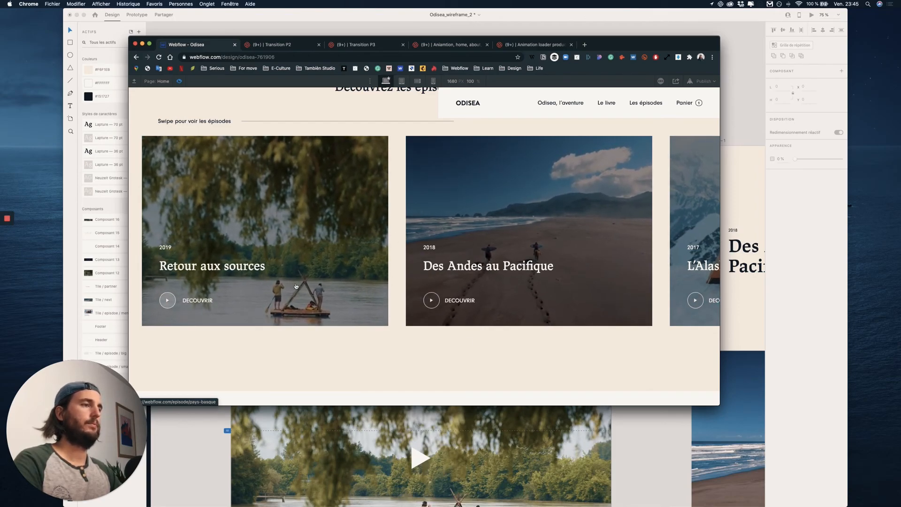
{"action": "scroll", "coordinate": [507, 290], "scroll_direction": "up", "scroll_amount": 10}
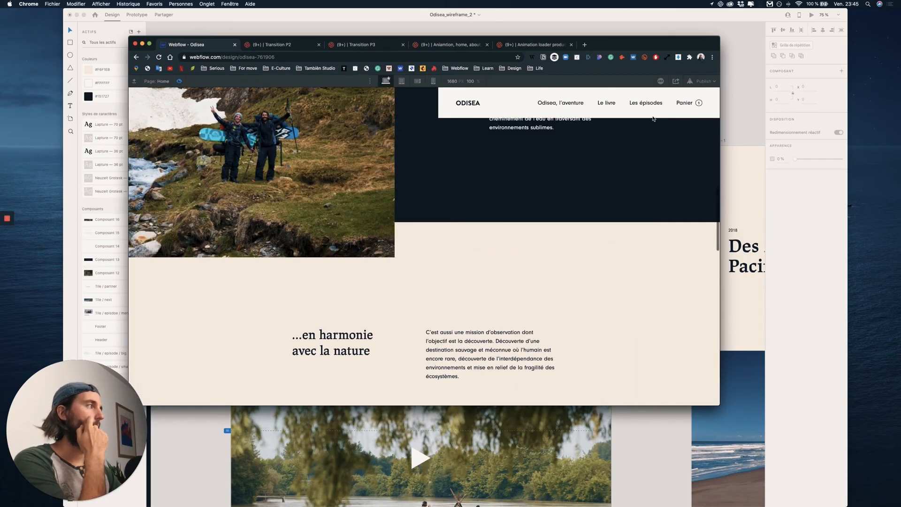
{"action": "left_click", "coordinate": [638, 103]}
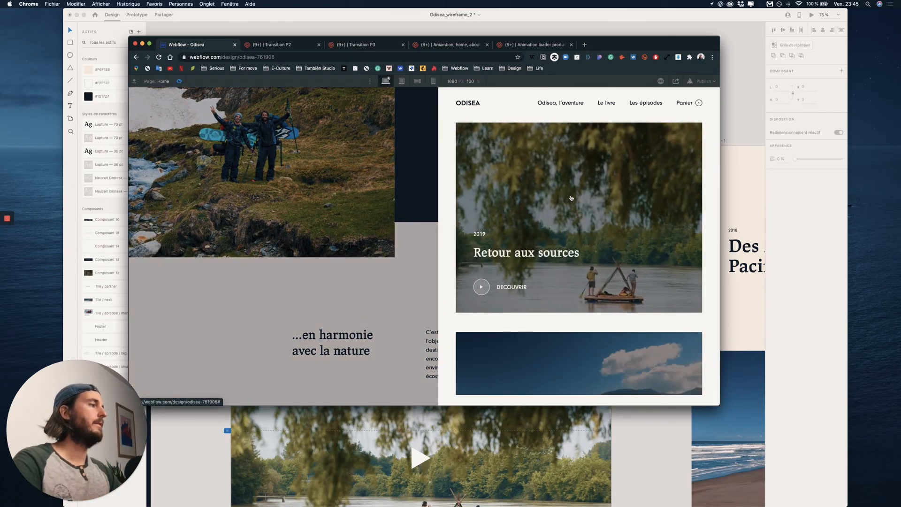
{"action": "scroll", "coordinate": [541, 326], "scroll_direction": "down", "scroll_amount": 5}
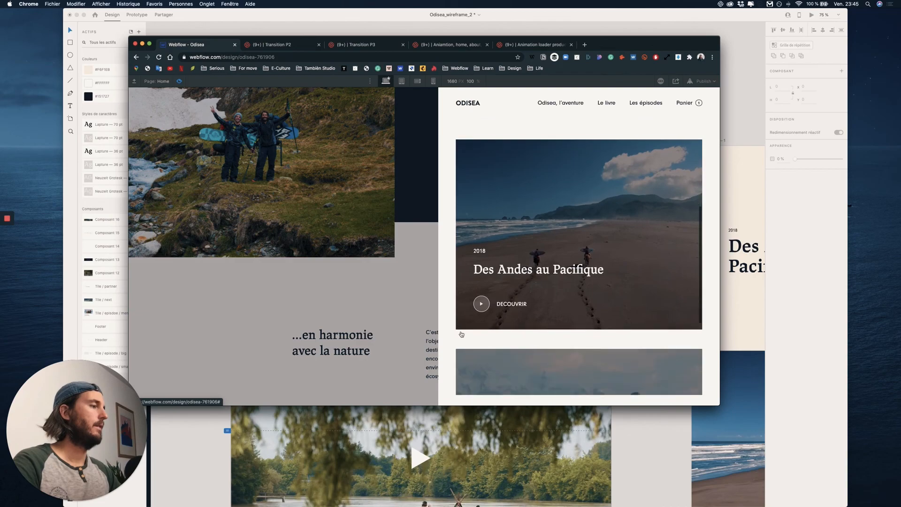
{"action": "scroll", "coordinate": [563, 338], "scroll_direction": "down", "scroll_amount": 3}
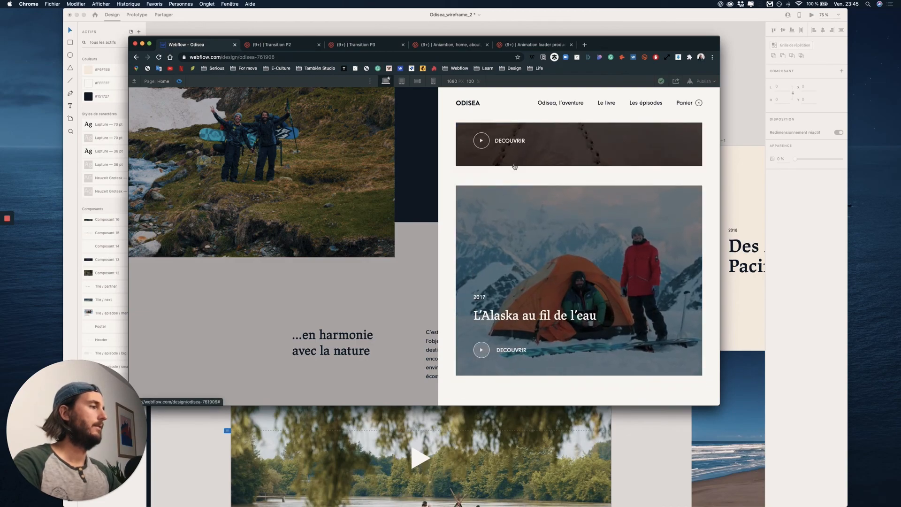
{"action": "scroll", "coordinate": [515, 166], "scroll_direction": "up", "scroll_amount": 8}
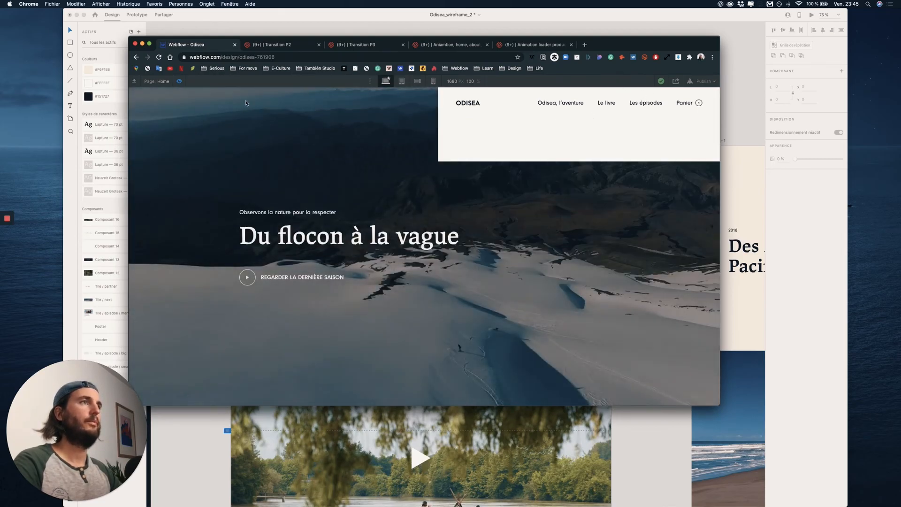
Switch to the Odisea task list in Notion and set the status of "Corriger carte episode hover" to Done.
{"action": "key", "text": "ctrl+Up"}
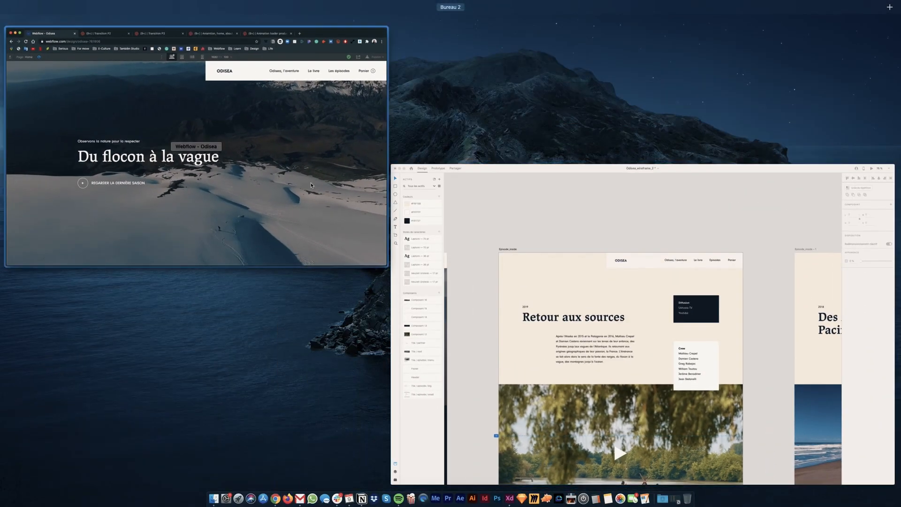
{"action": "key", "text": "ctrl+Up"}
{"action": "mouse_move", "coordinate": [647, 503]}
{"action": "left_click", "coordinate": [675, 499]}
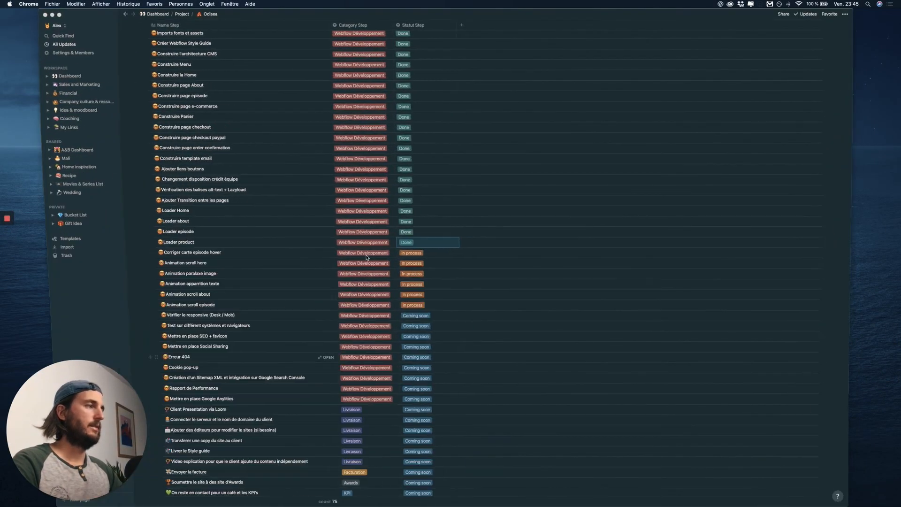
{"action": "left_click", "coordinate": [411, 254]}
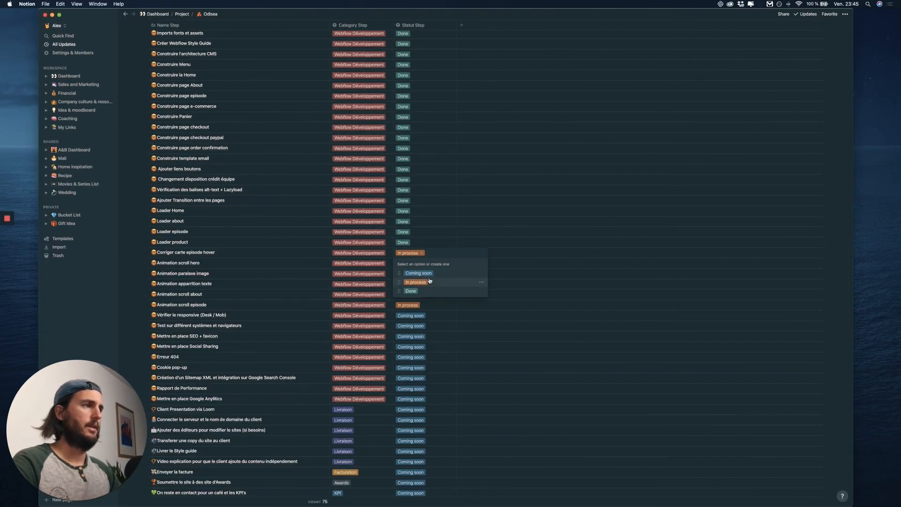
{"action": "left_click", "coordinate": [415, 291]}
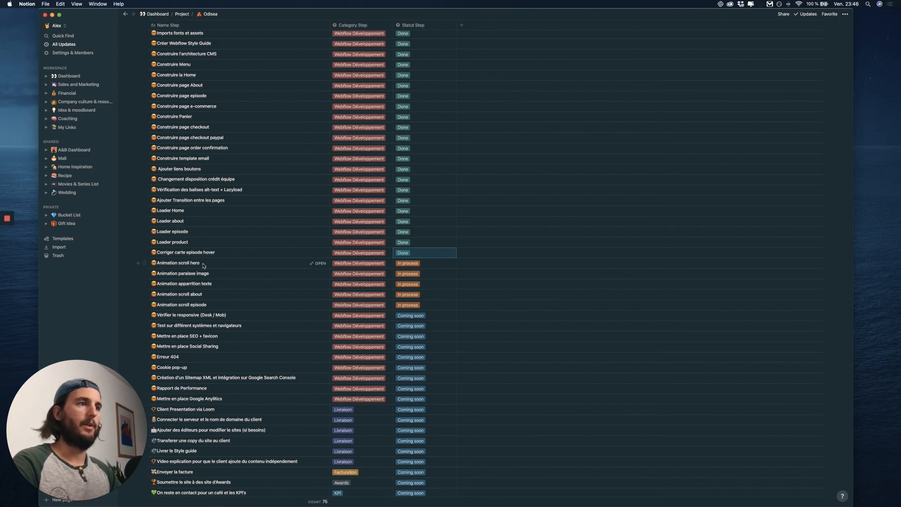